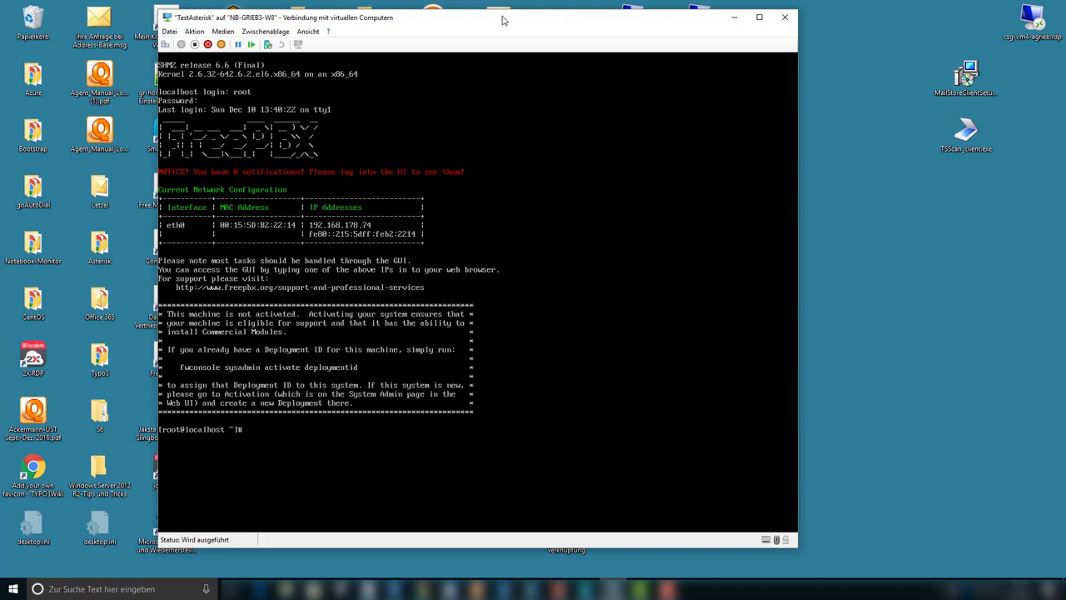
Drag the FreePBX Hyper-V console window off the left edge of the screen.
drag(503, 18, 0, 18)
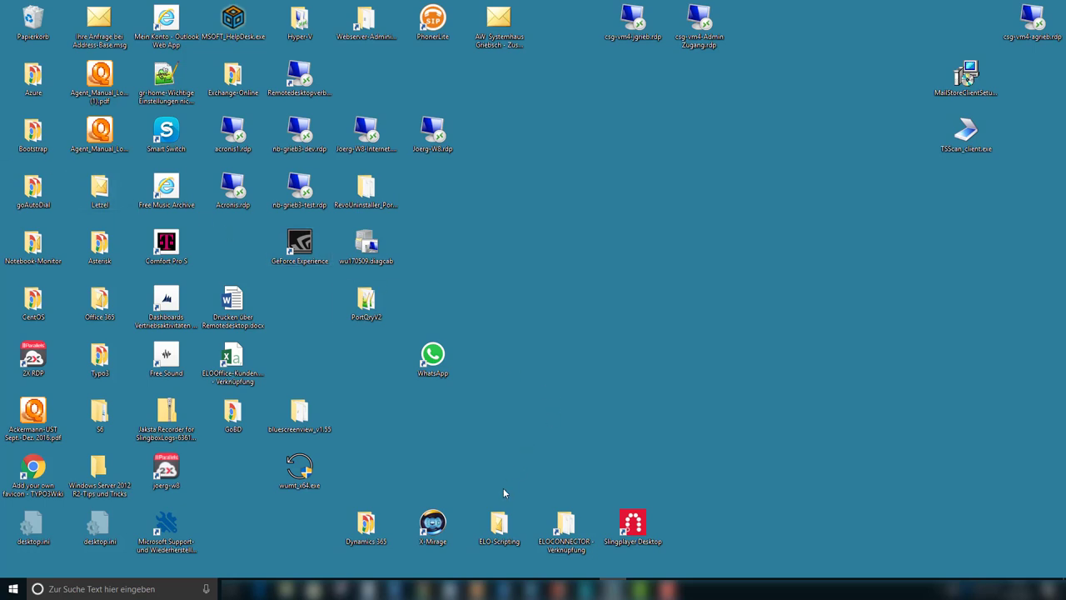
mouse_move(436, 588)
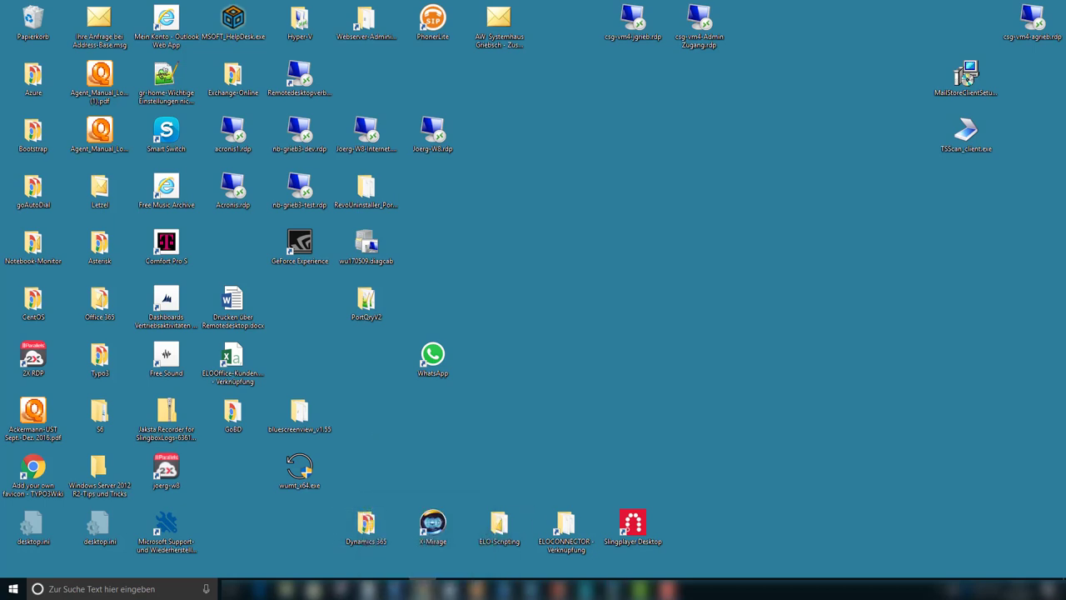
middle_click(437, 588)
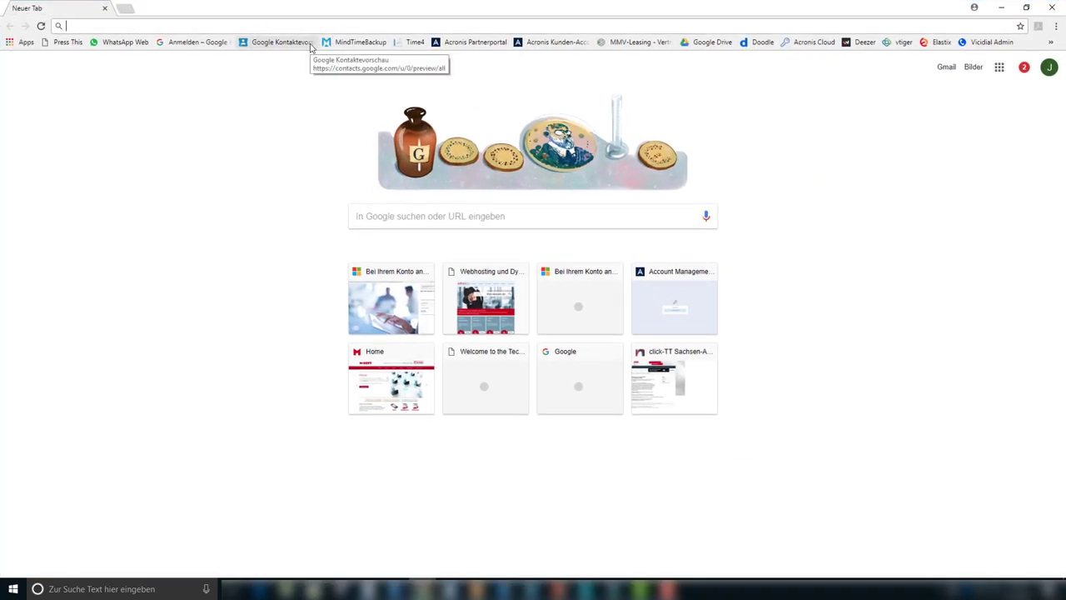
text(www.)
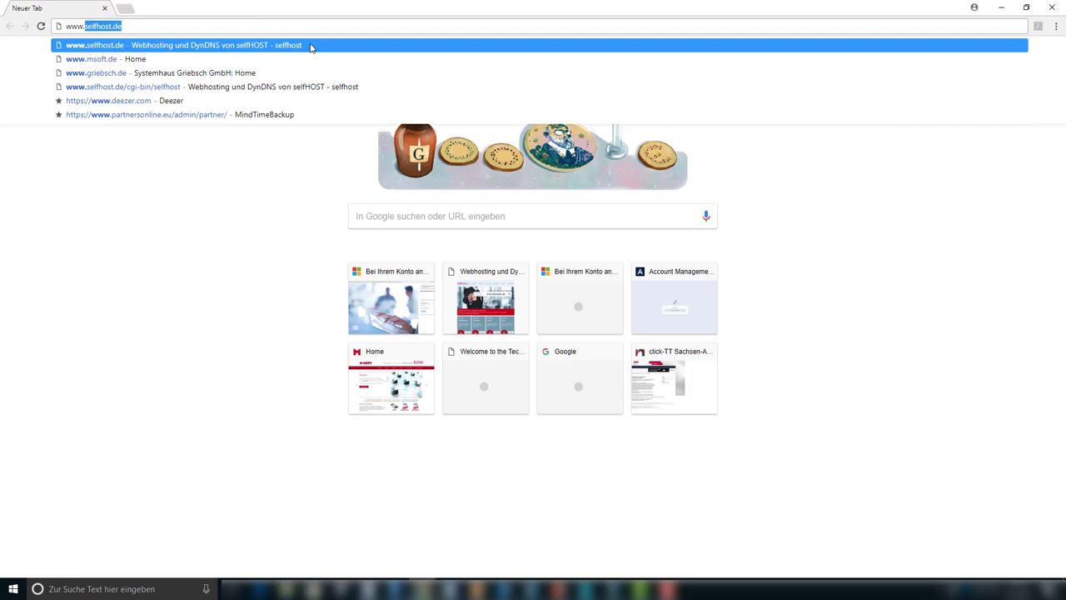
text(phonerli)
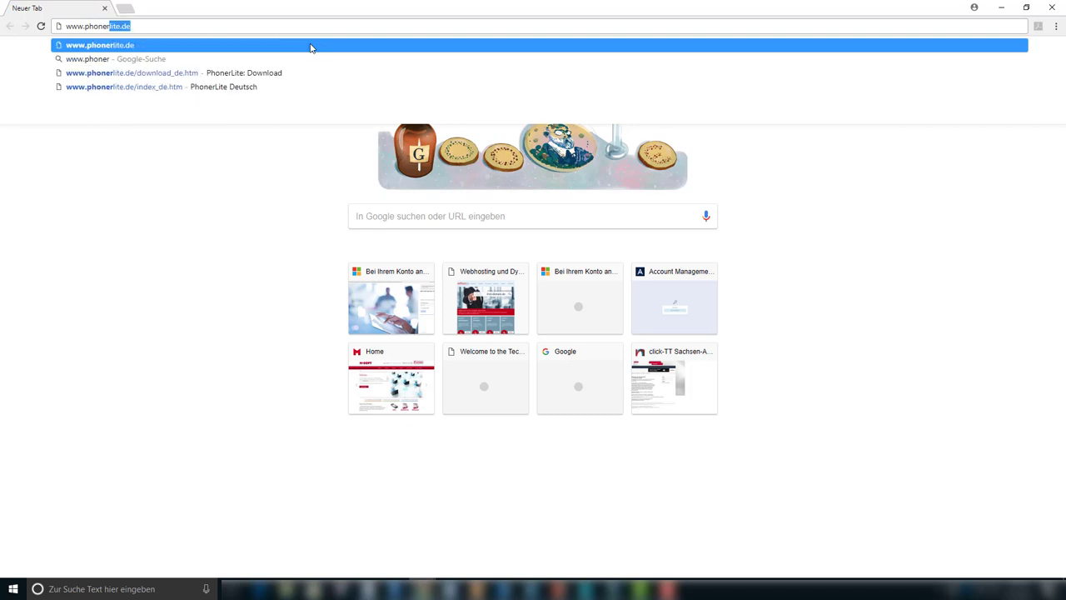
text(te)
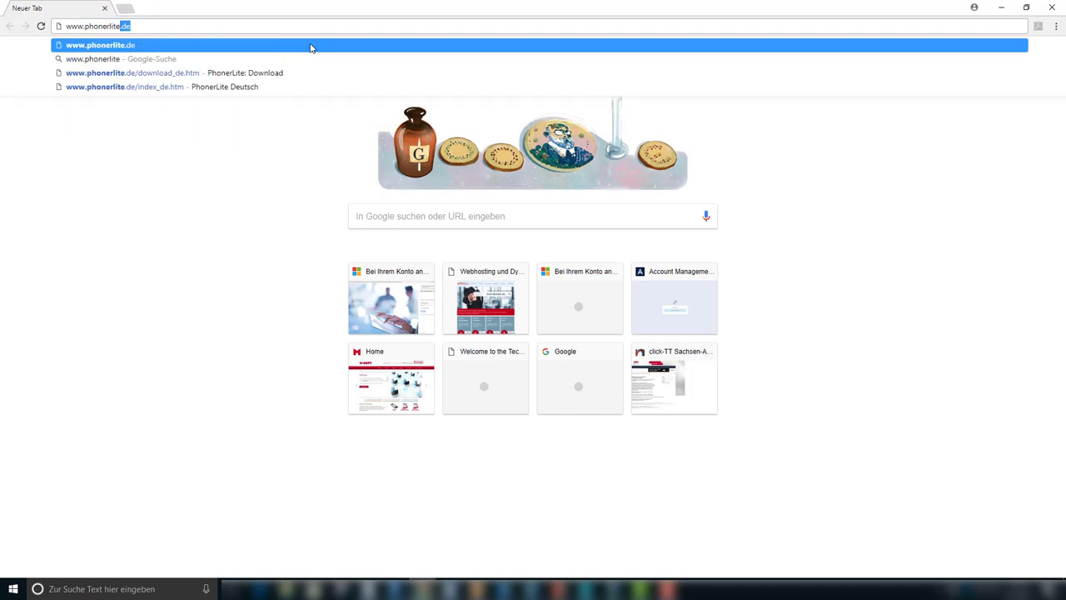
key(Return)
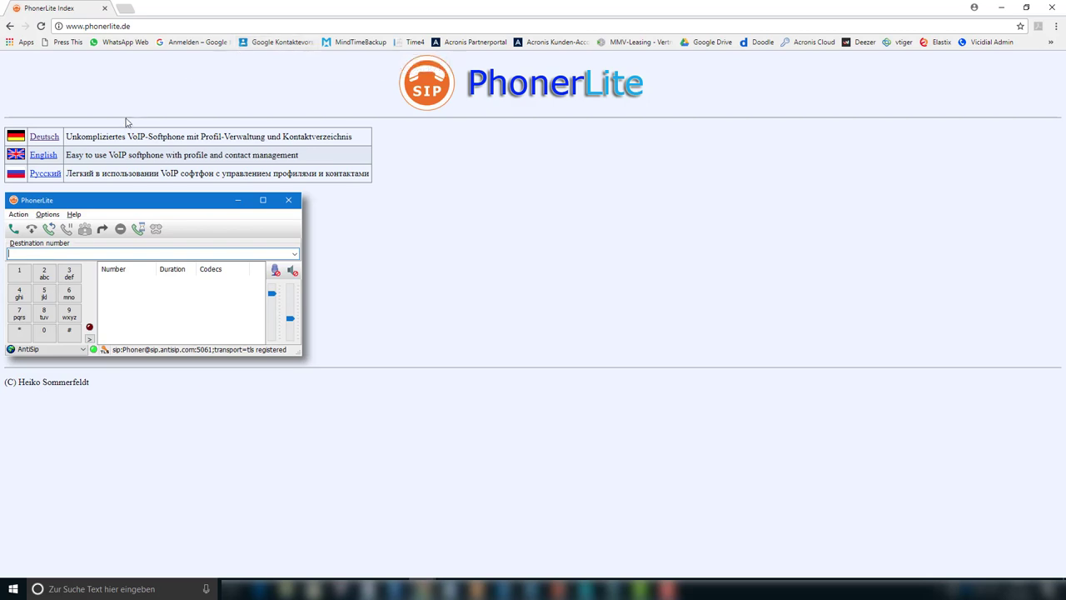
click(45, 138)
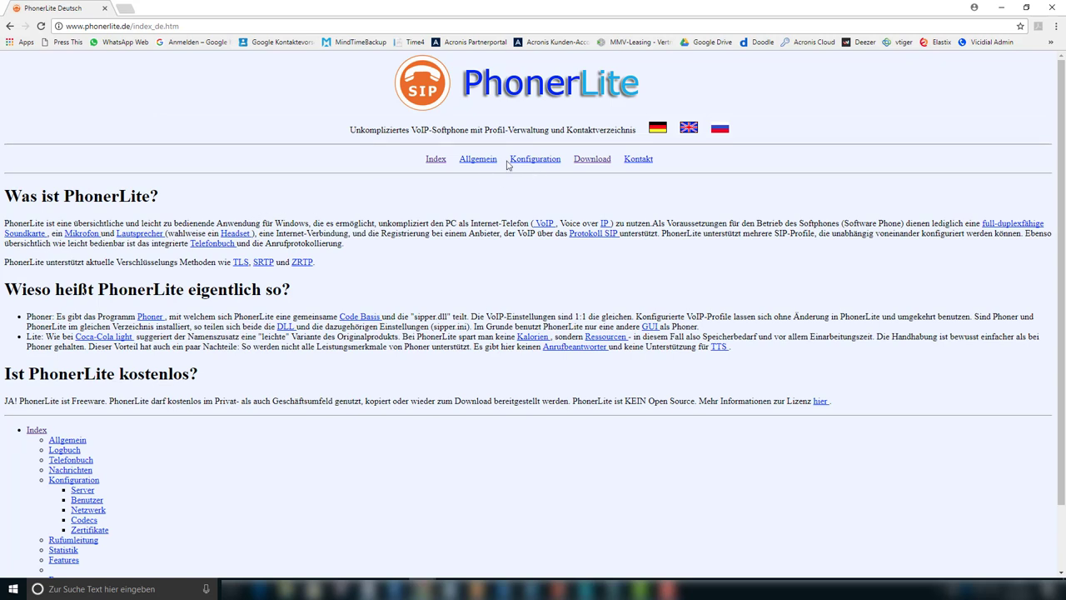
click(593, 161)
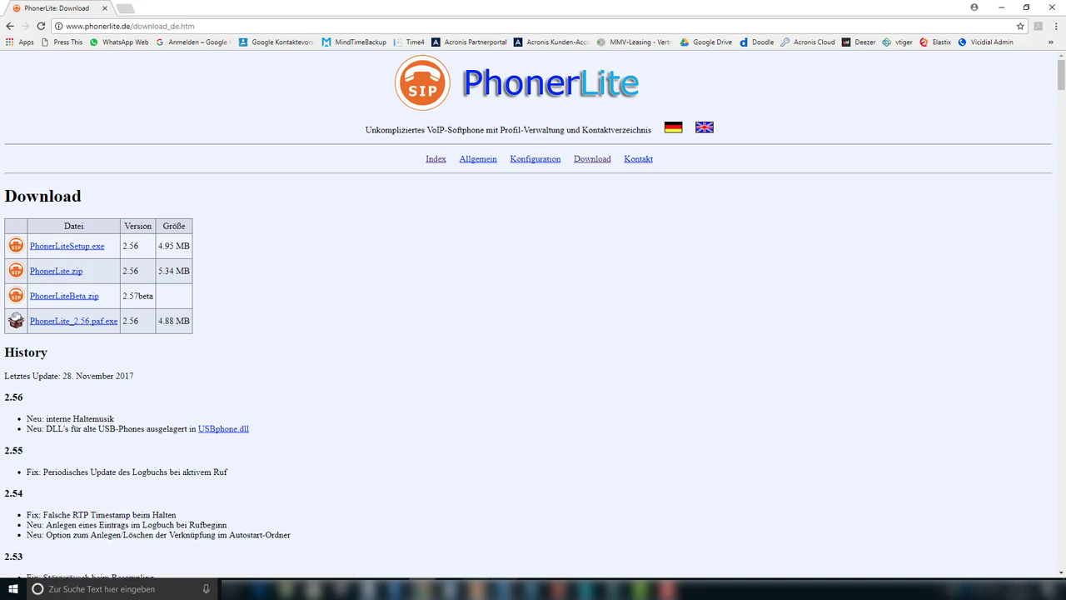
mouse_move(450, 589)
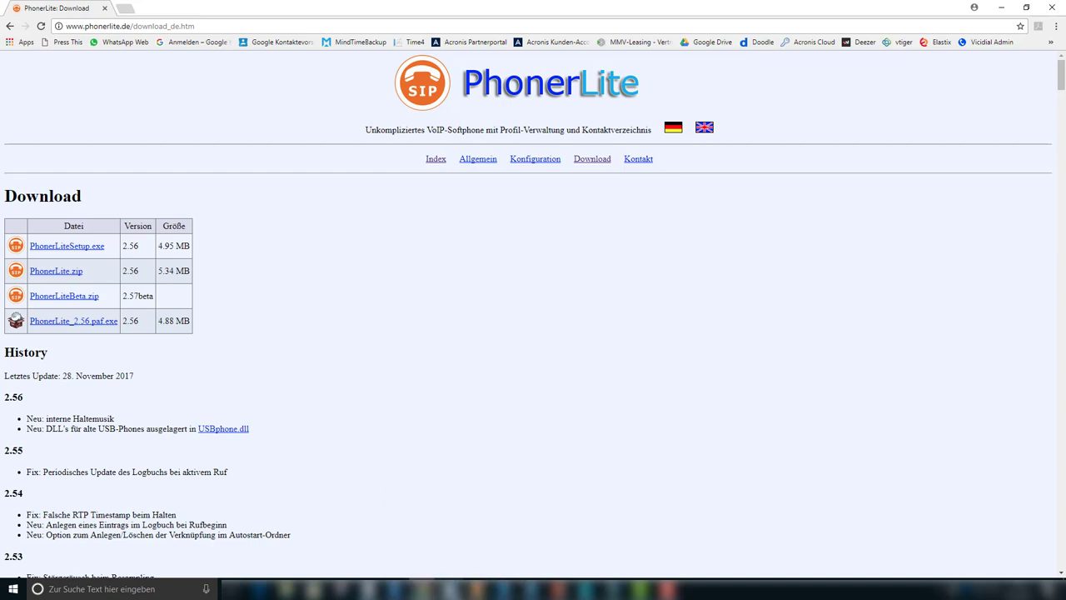
click(409, 564)
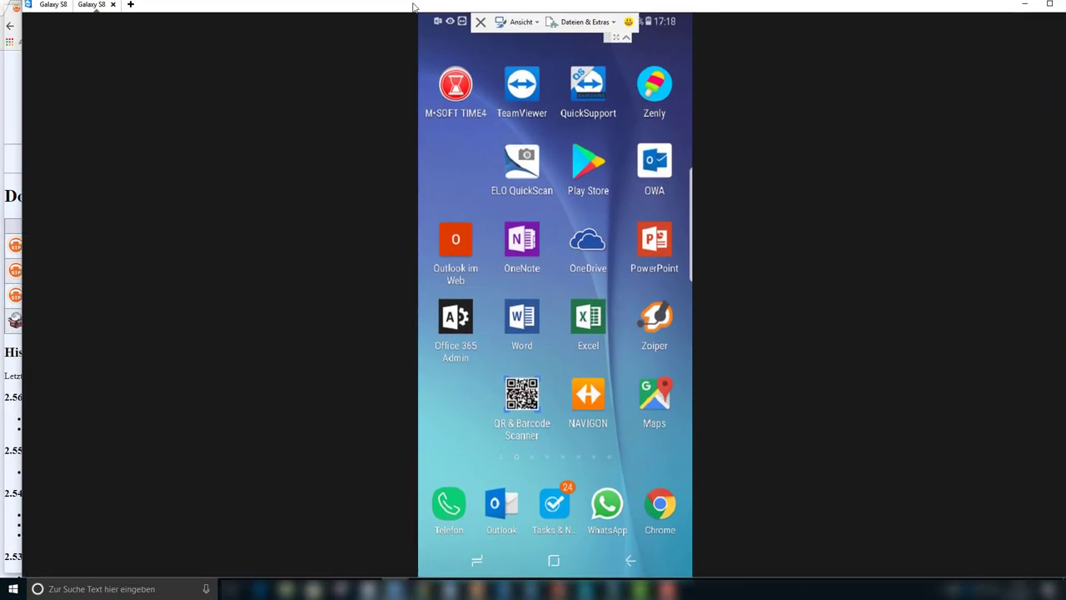
Search the phone's Google Play for zoiper to confirm it's installed, then shrink and hide the phone view.
double_click(413, 6)
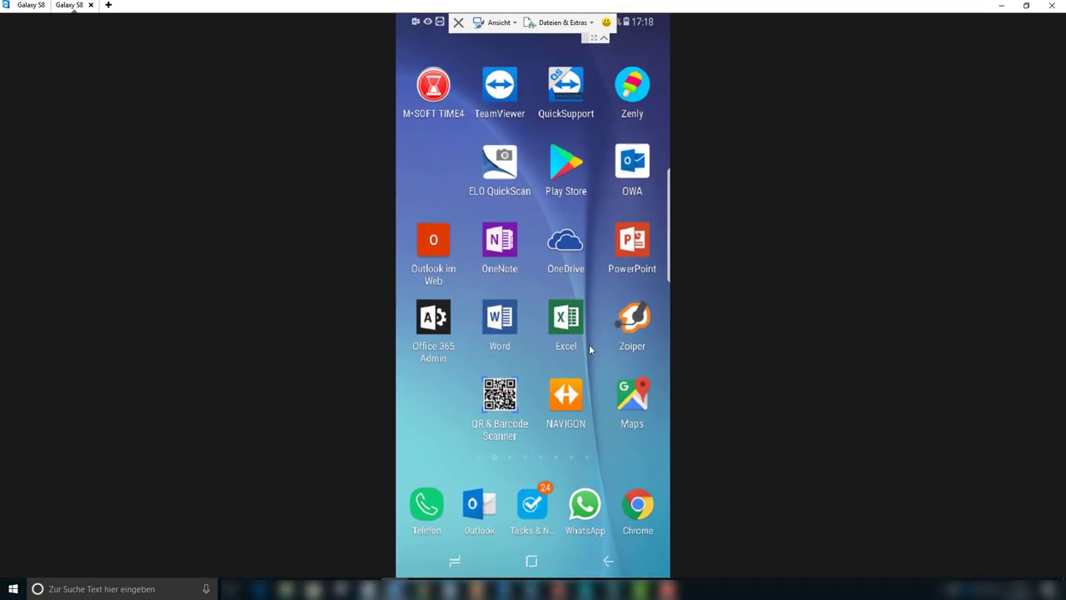
click(567, 170)
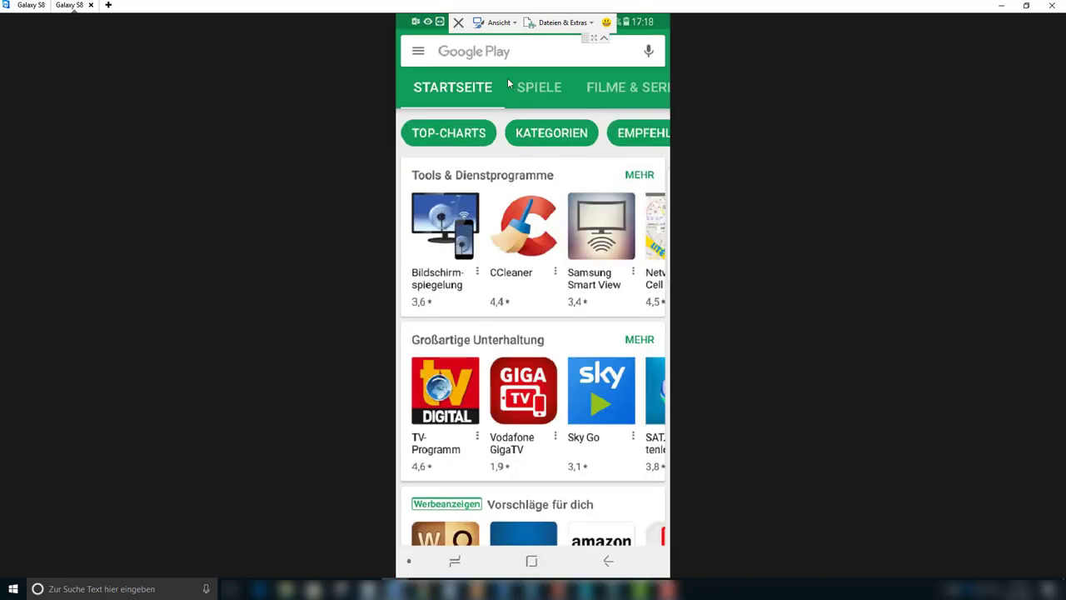
click(509, 56)
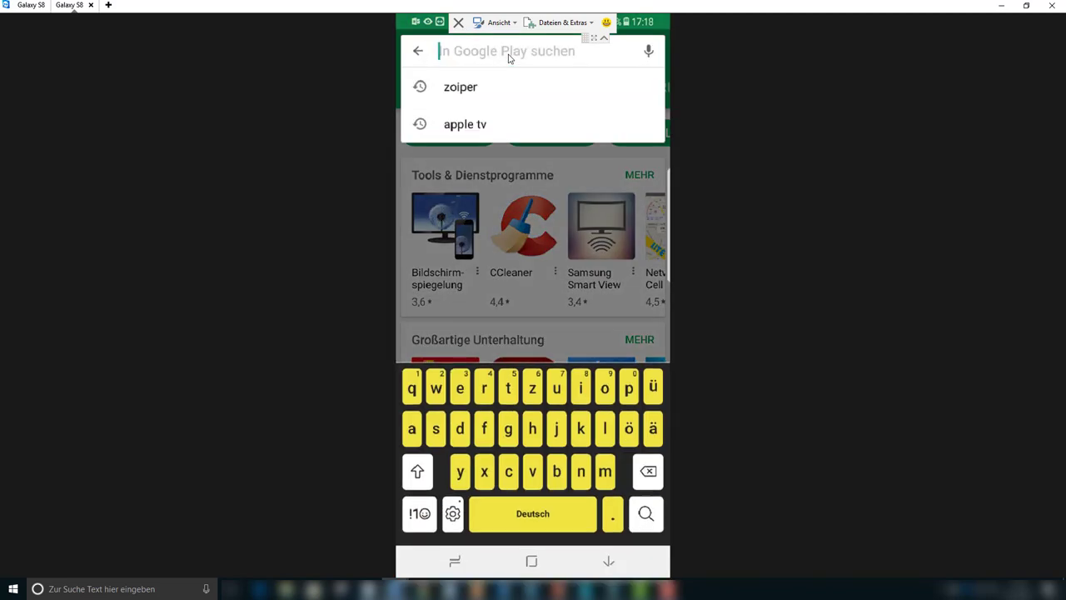
text(zoip)
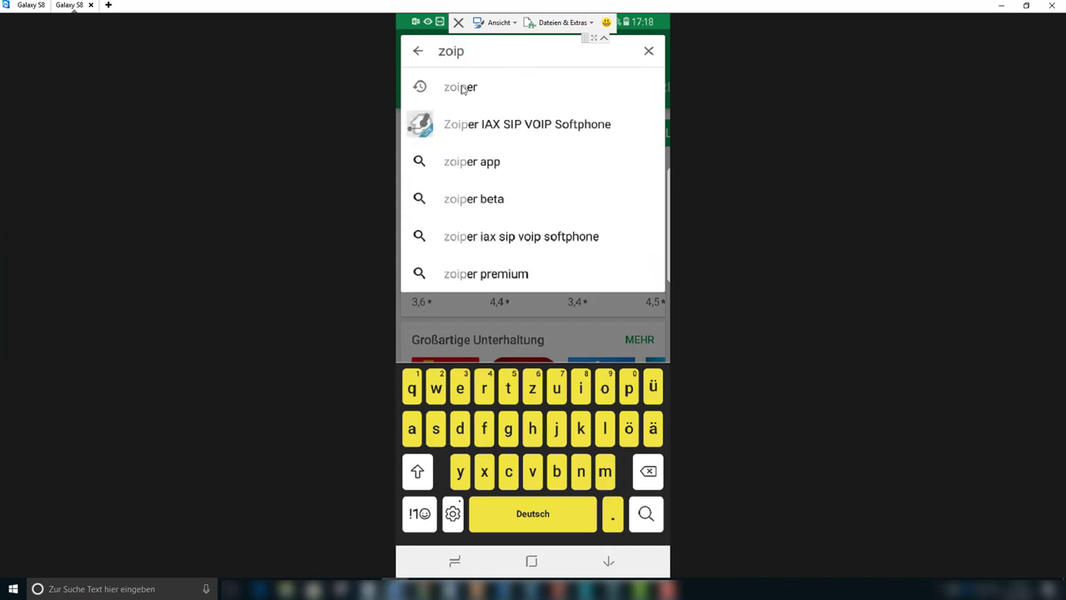
click(529, 87)
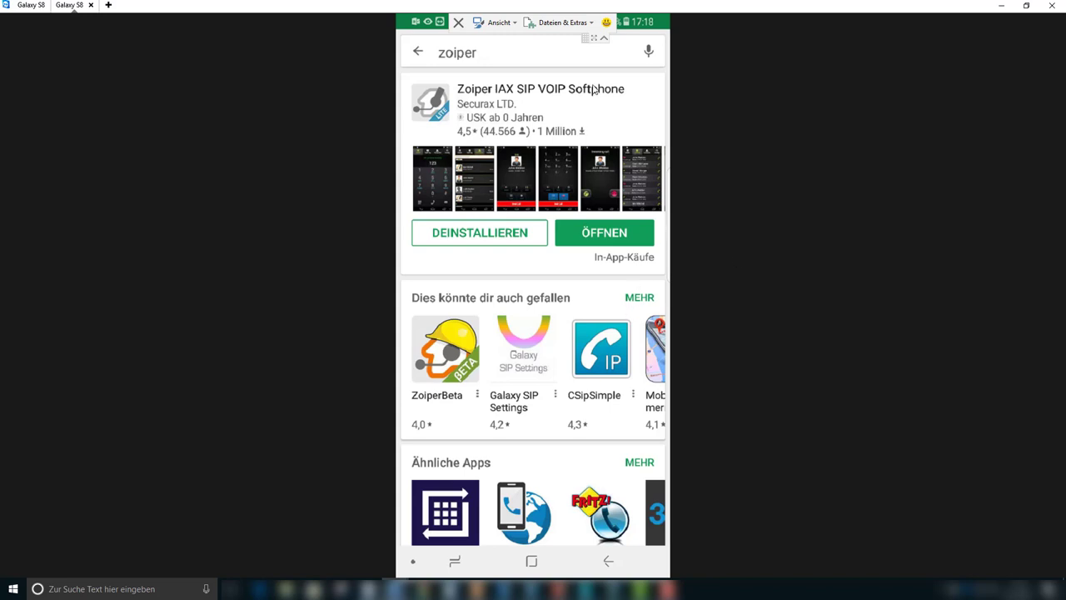
drag(608, 4, 224, 101)
click(819, 96)
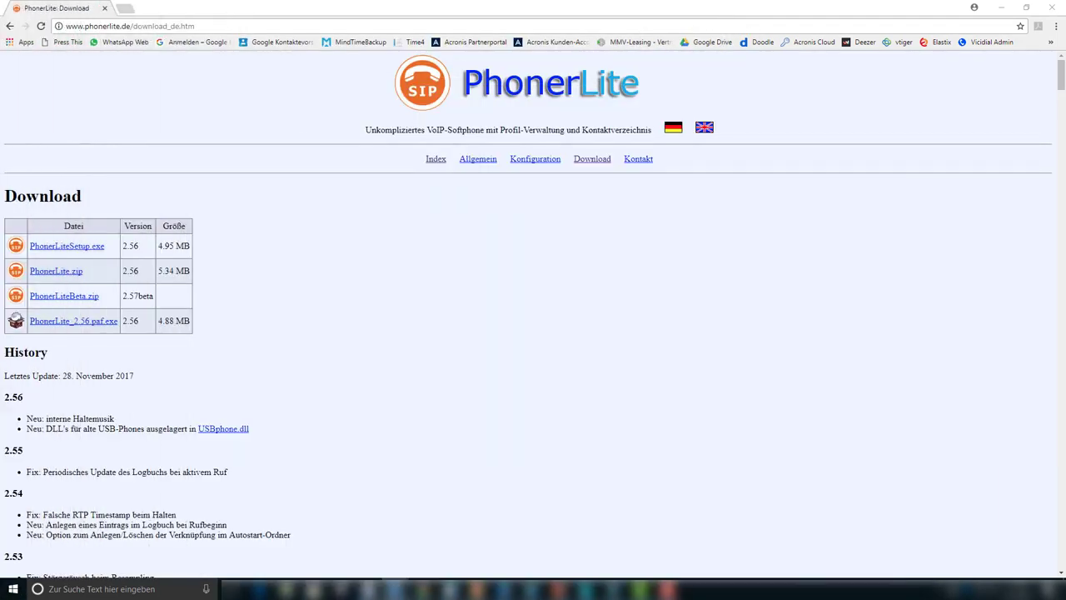
Nudge the FreePBX console aside and load 192.168.178.74 in Chrome.
click(204, 25)
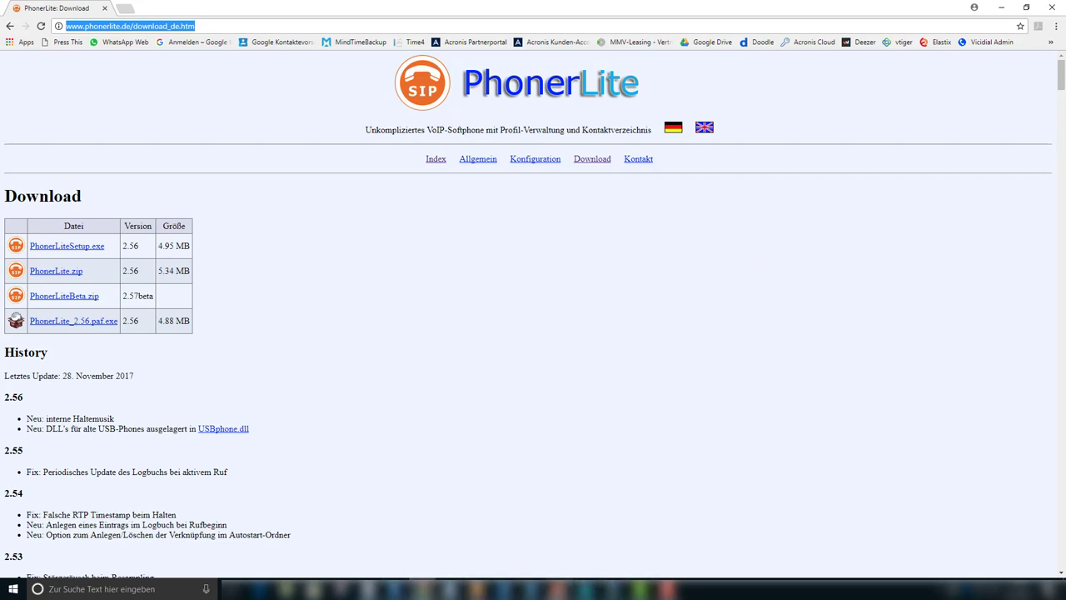
click(422, 588)
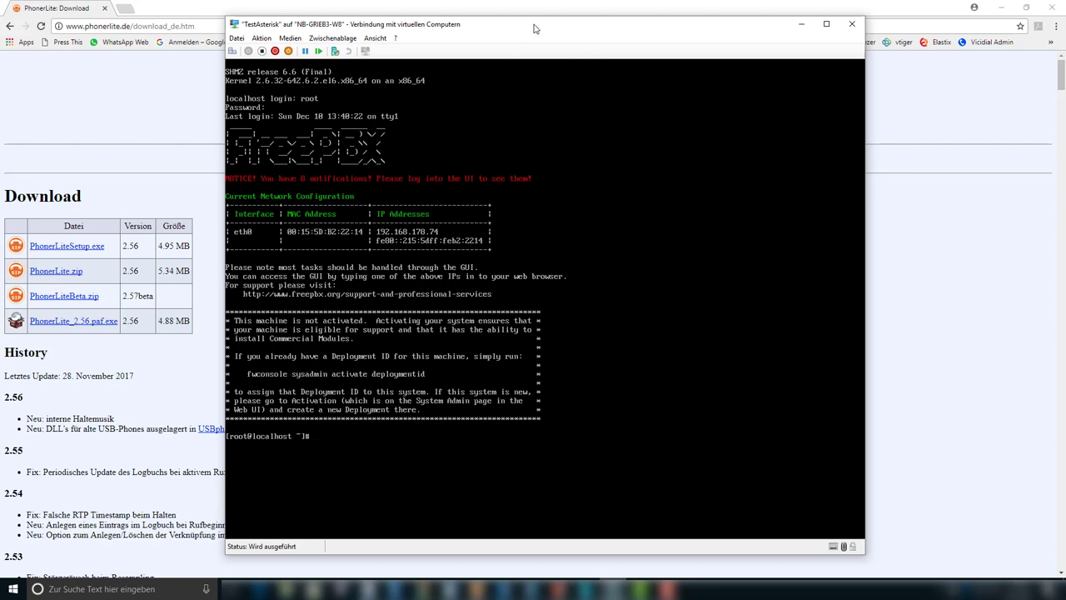
drag(535, 29, 528, 29)
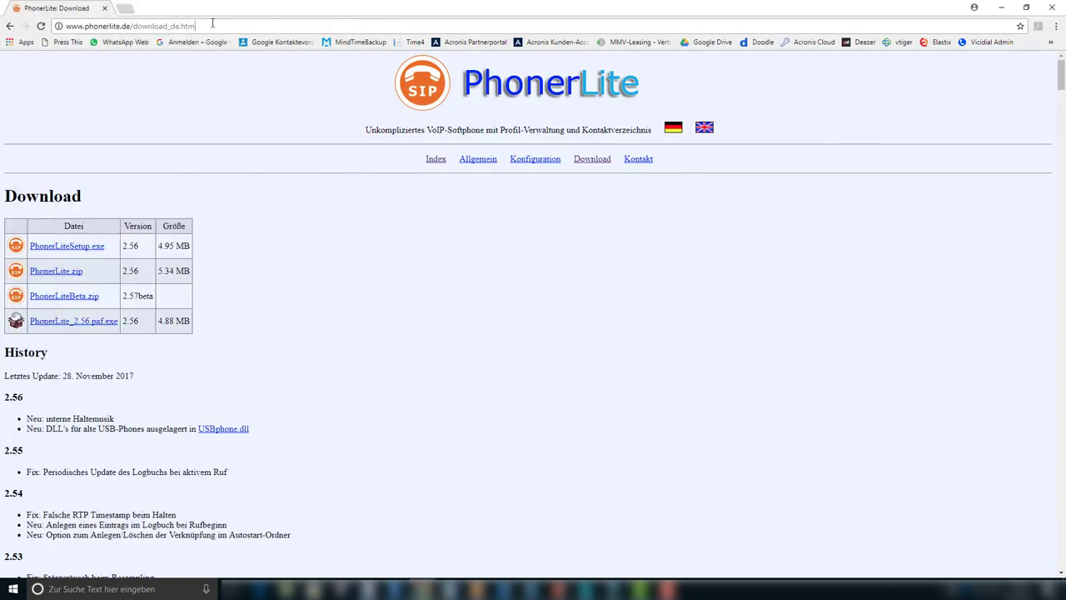
click(151, 25)
text(19)
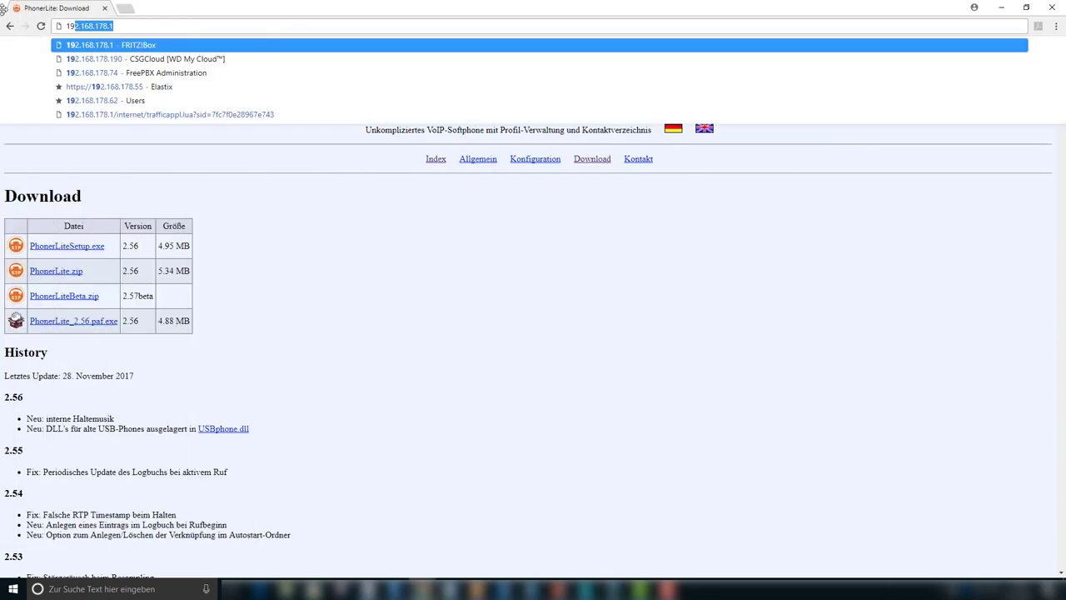
text(2.168.1)
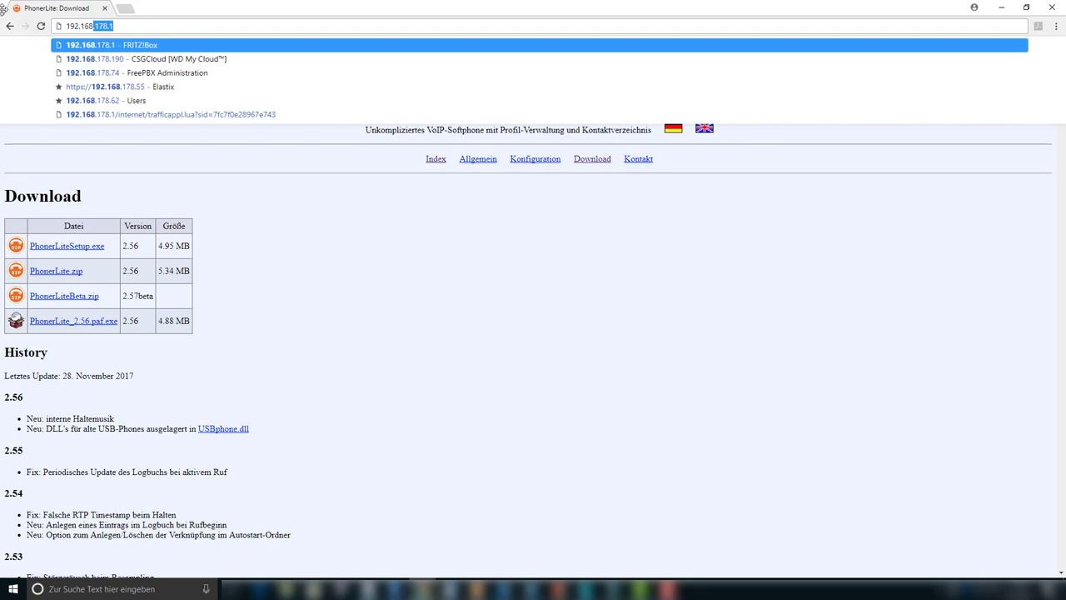
text(78.74)
key(Return)
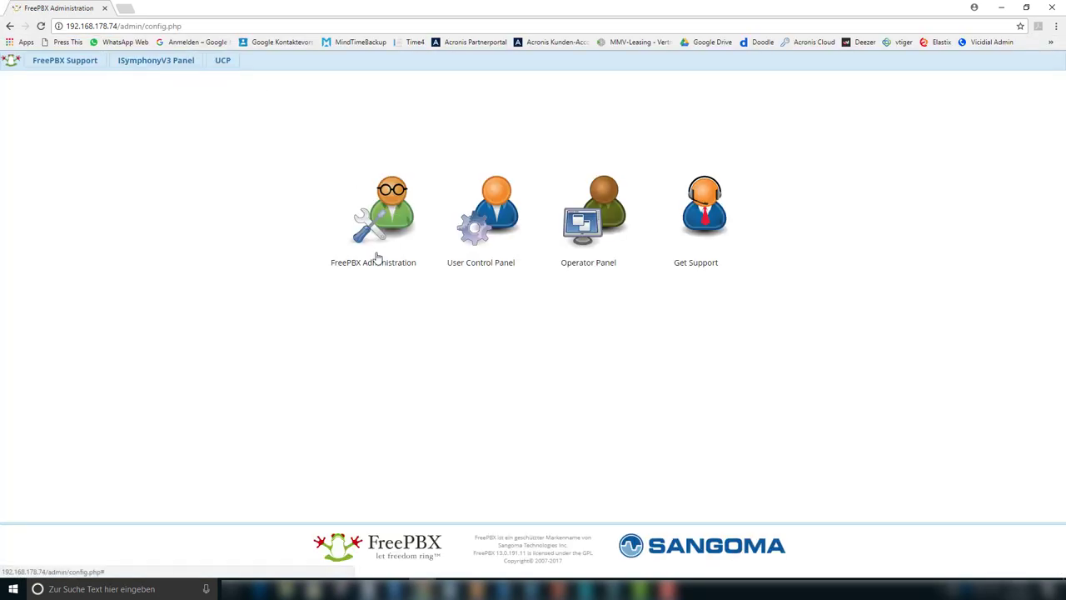
Log in to FreePBX Administration as admin with the account password.
click(390, 204)
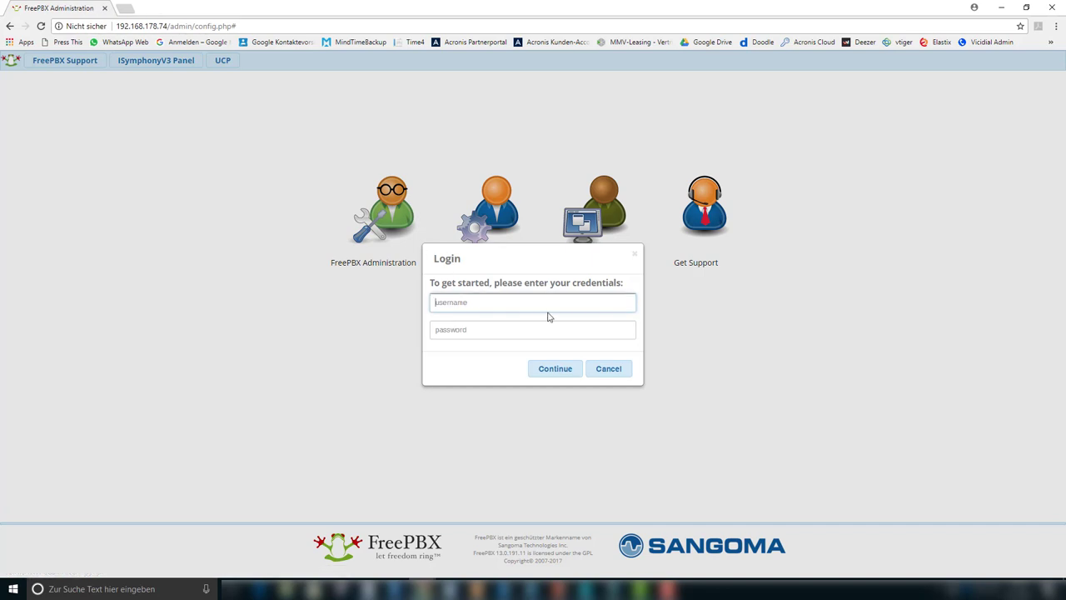
text(admin)
key(Tab)
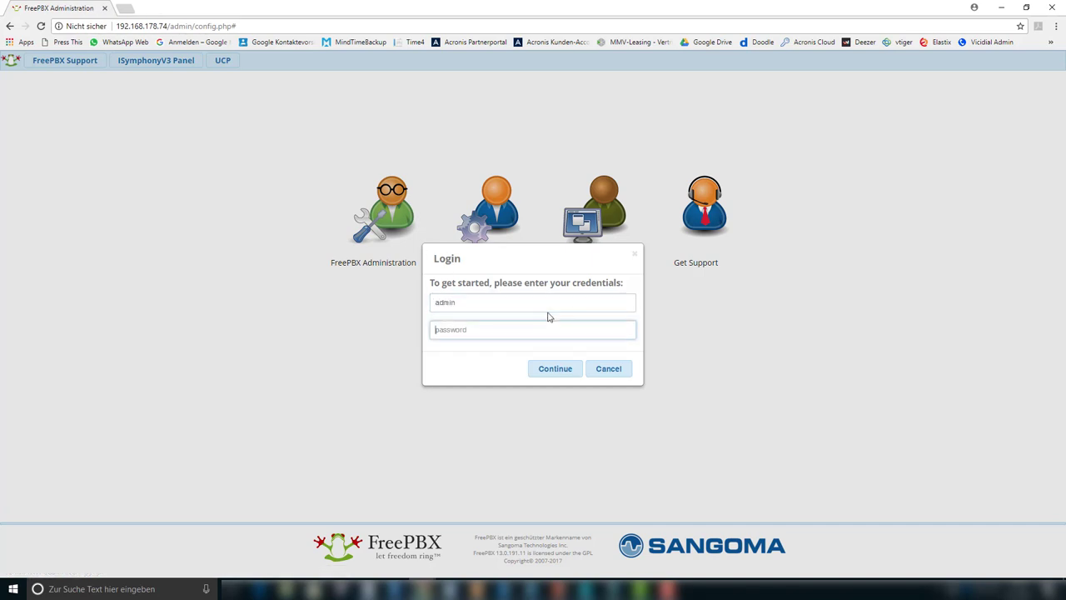
text(*****)
click(563, 376)
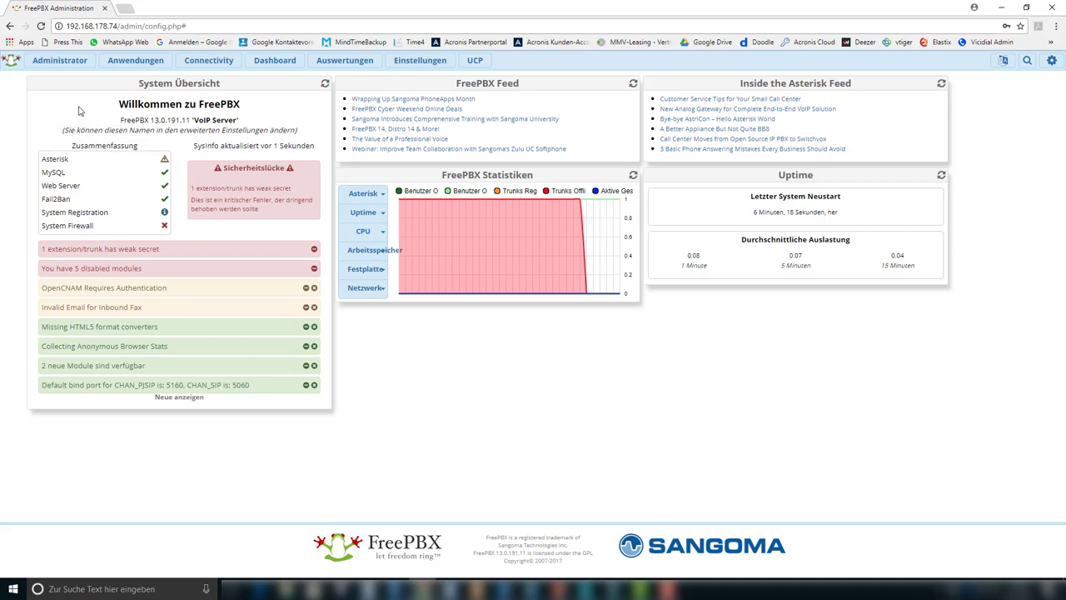
Open Anwendungen > Nebenstellen and select the existing extension number 801.
click(142, 65)
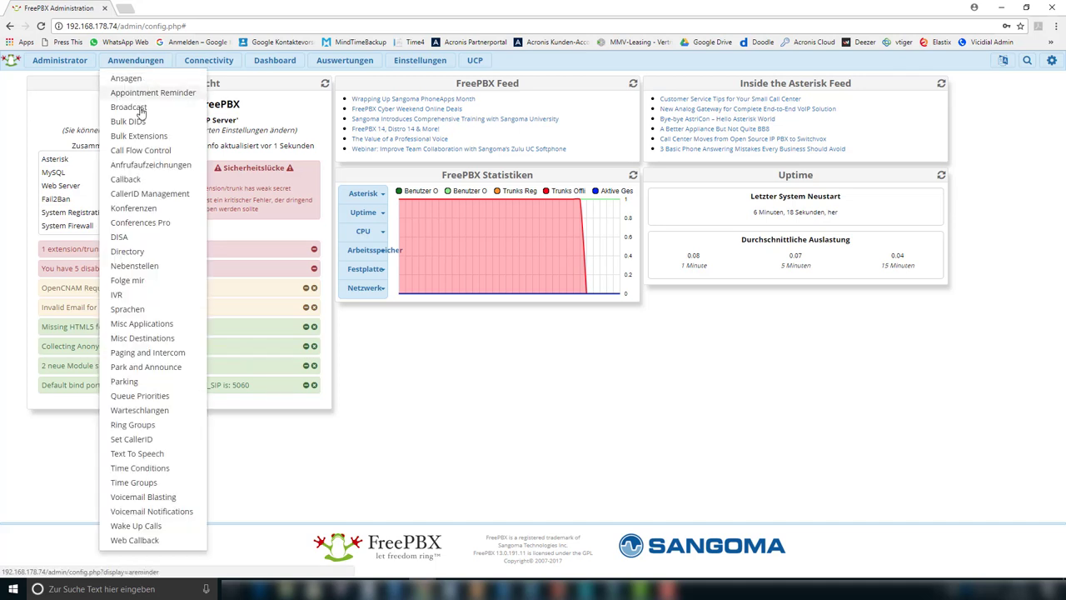
click(135, 266)
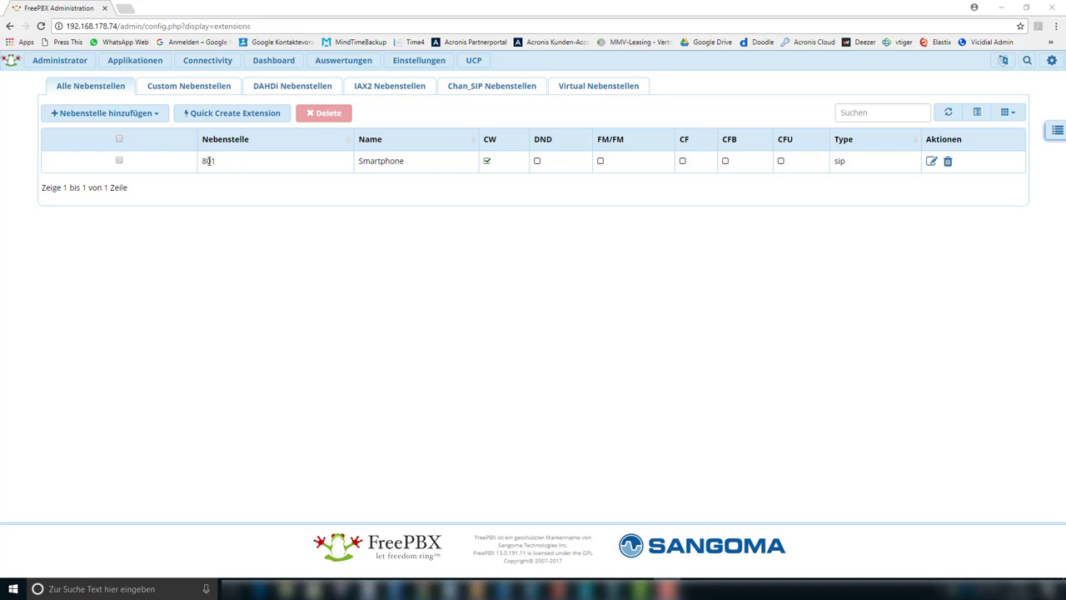
drag(215, 165, 201, 163)
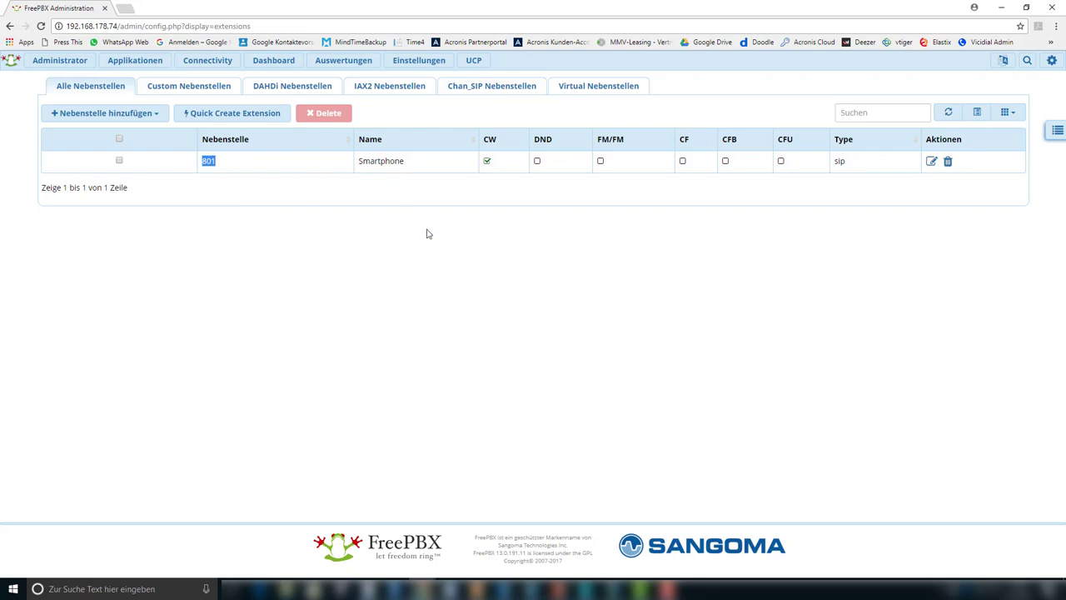
Move the PhonerLite window aside and start a new Chan_SIP extension.
key(alt+Tab)
drag(718, 115, 1065, 112)
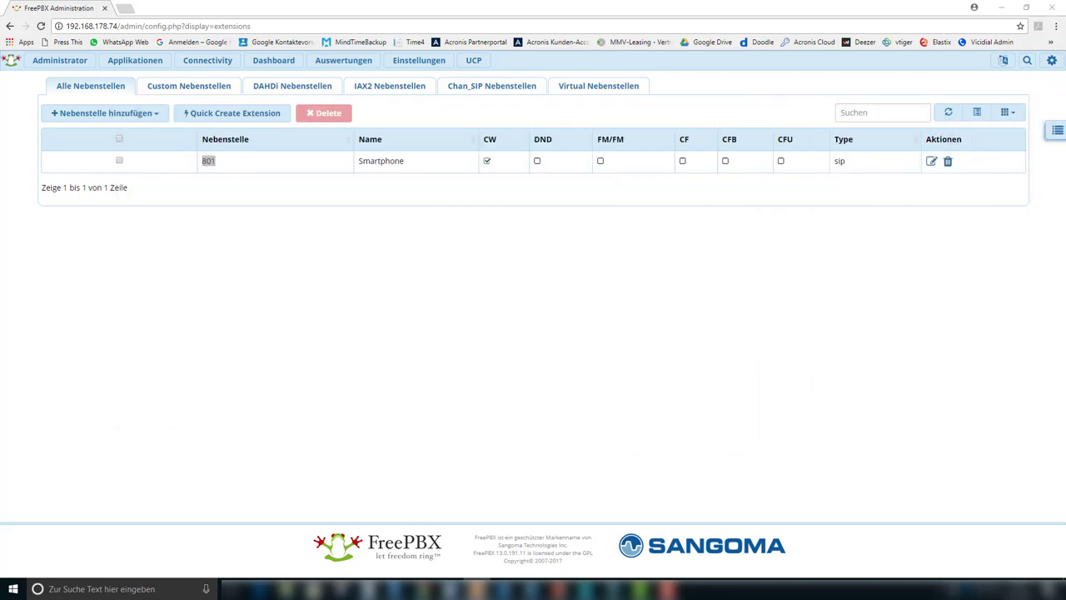
click(105, 117)
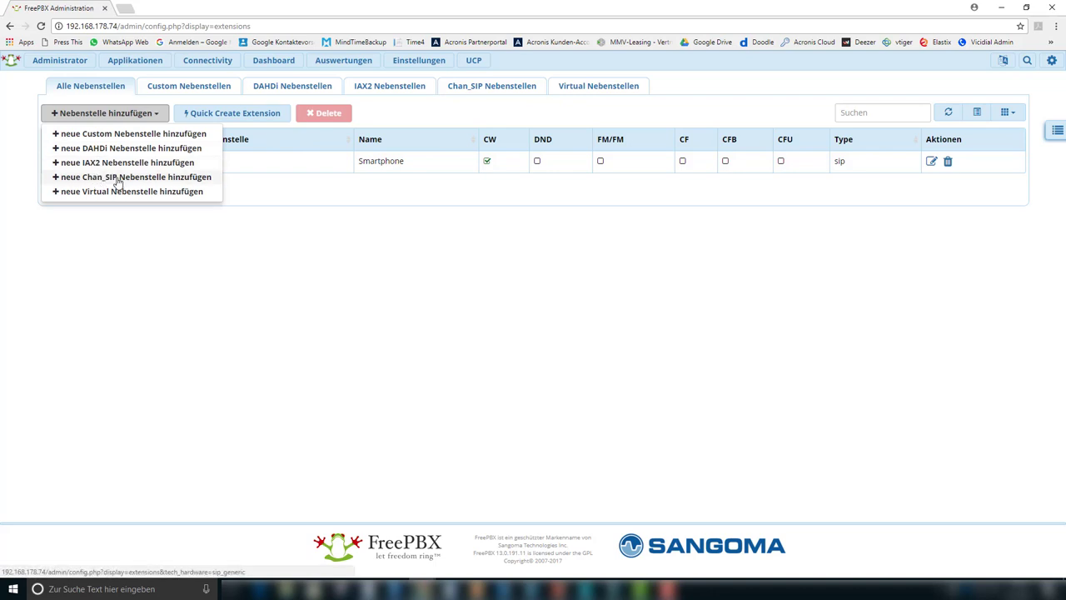
click(117, 180)
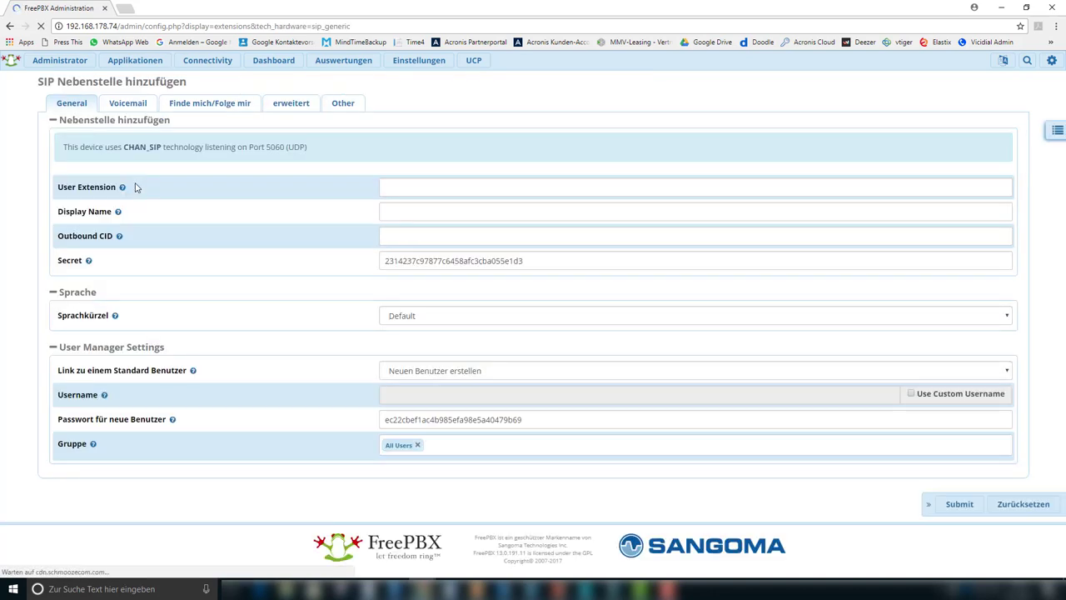
Enter extension number 802 with display name PhoneLite.
mouse_move(135, 188)
click(405, 186)
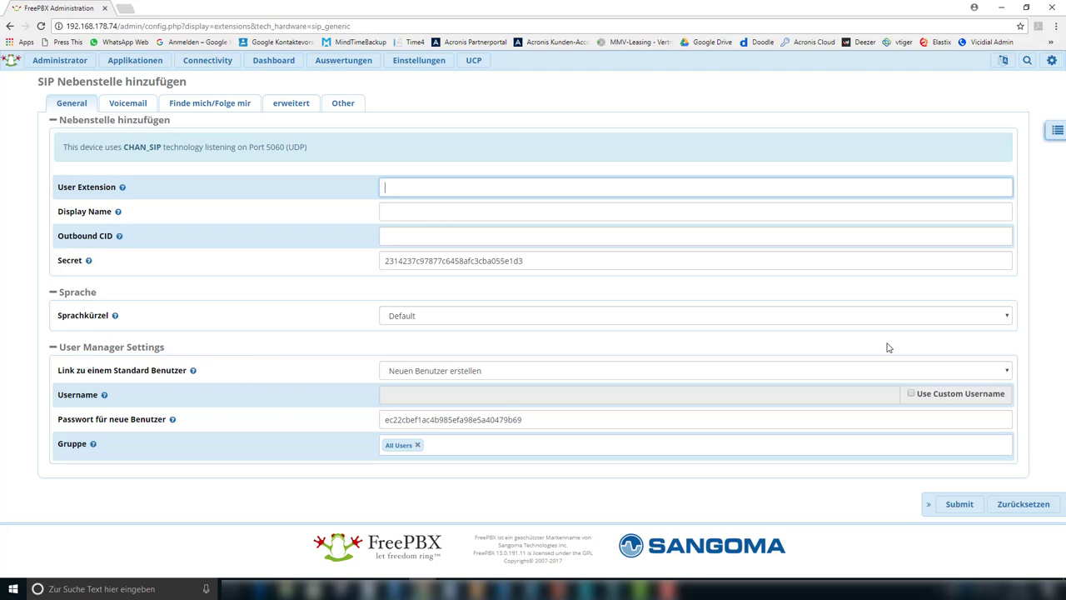
text(802)
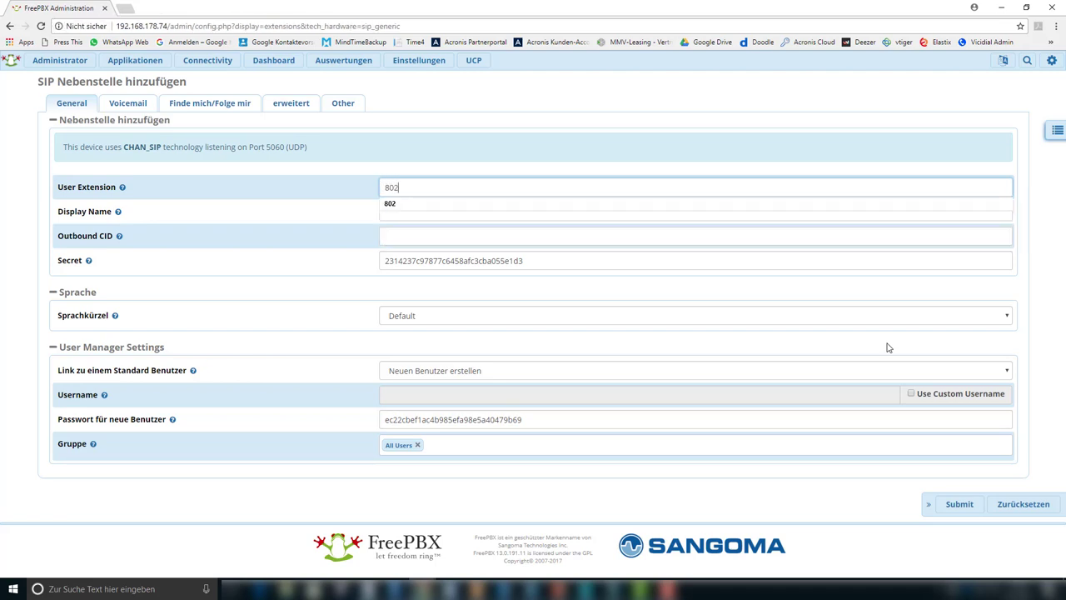
click(322, 218)
click(392, 210)
text(PhoneLite)
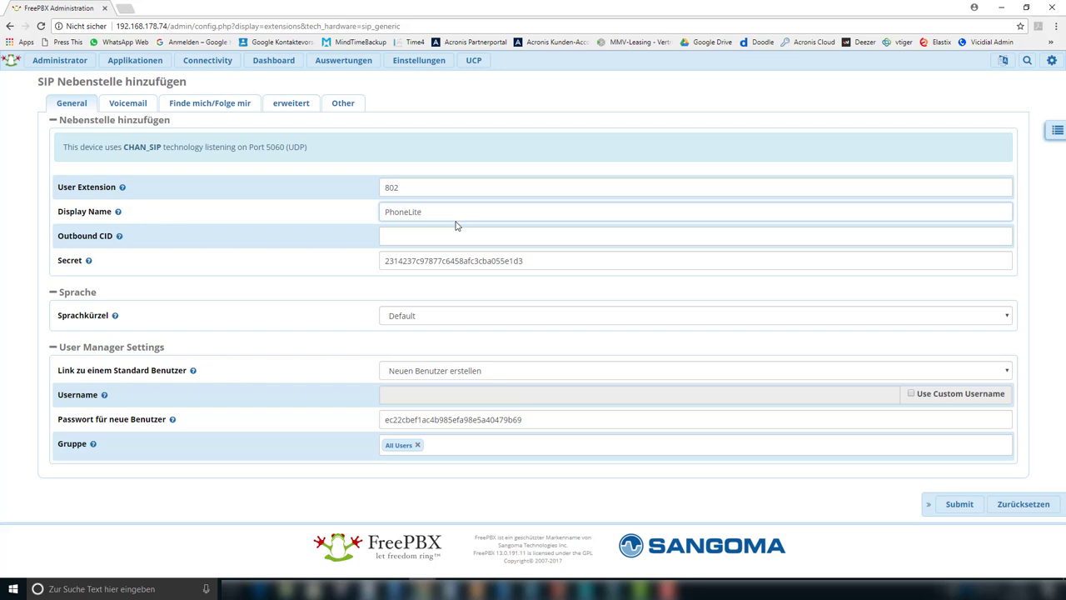
Set the Outbound CID to "PhonerLite" <802> using the copied format example.
click(408, 238)
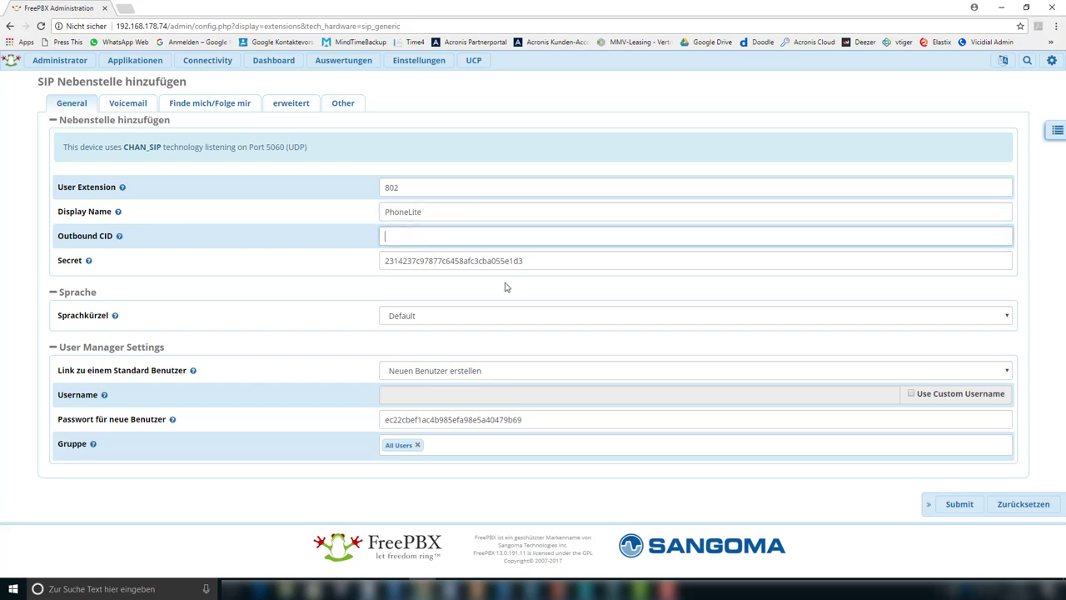
mouse_move(119, 236)
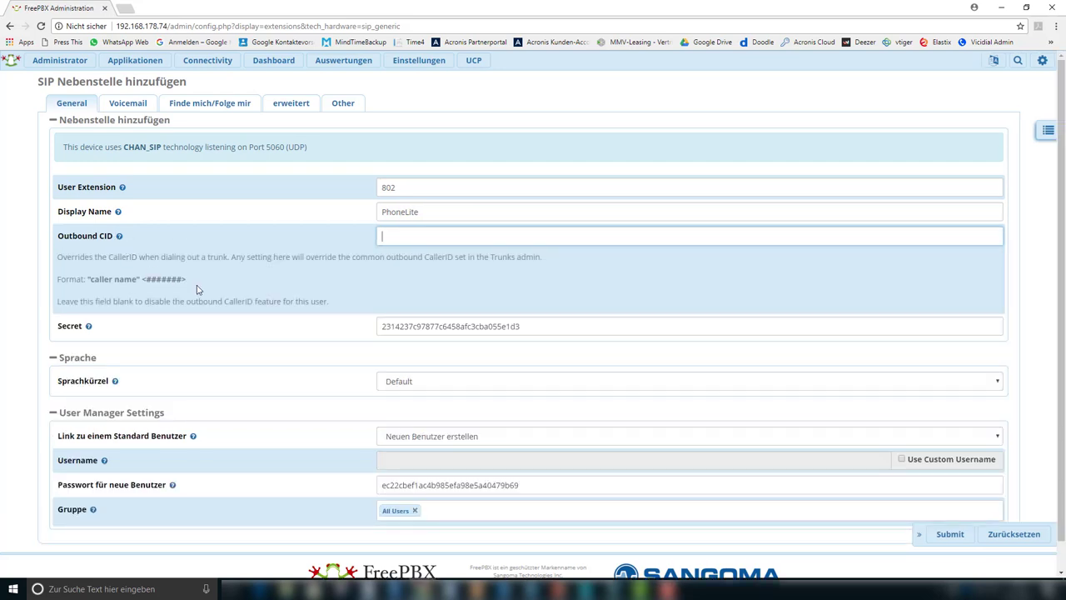
drag(186, 280, 89, 282)
key(ctrl+c)
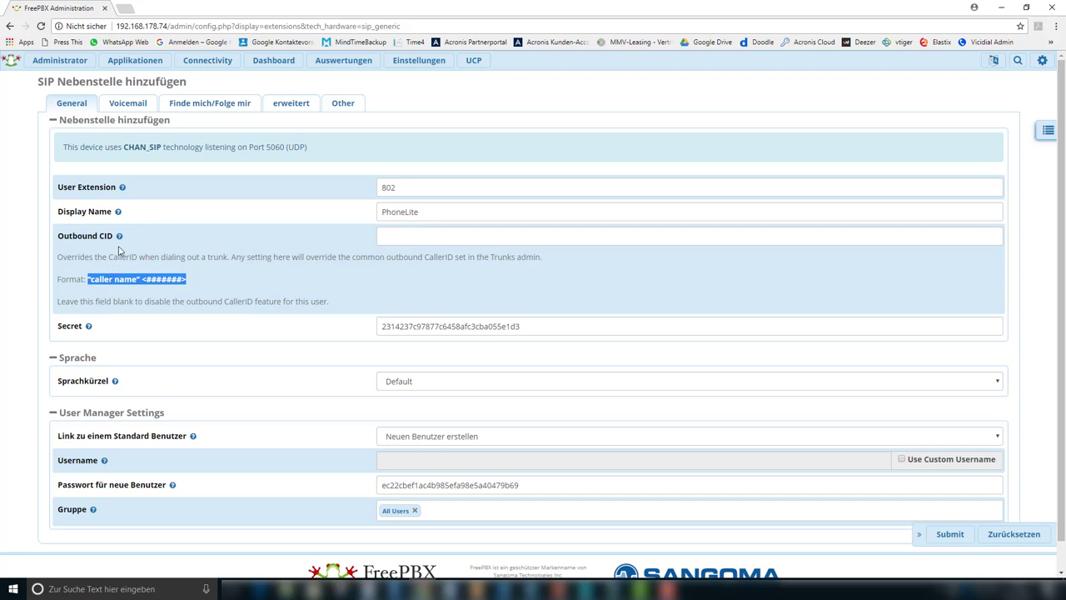
right_click(117, 278)
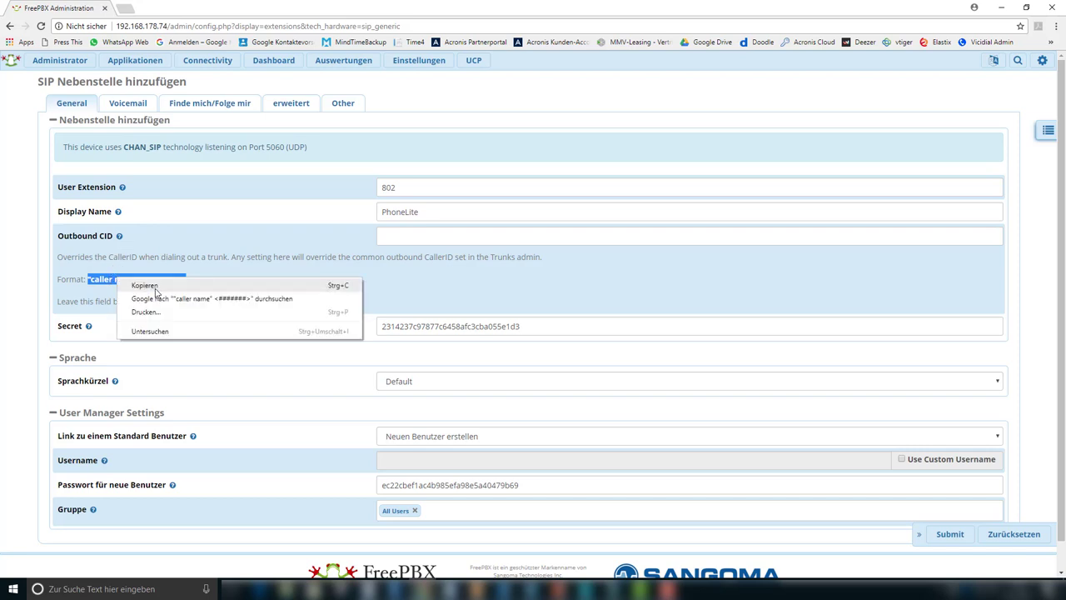
click(154, 285)
click(422, 237)
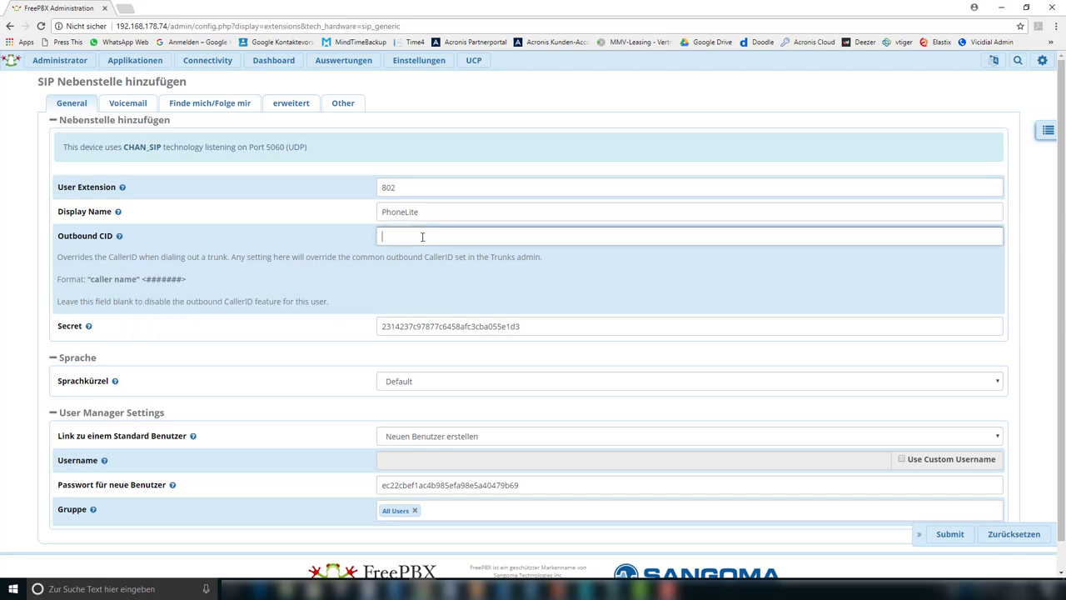
key(ctrl+v)
drag(384, 236, 430, 234)
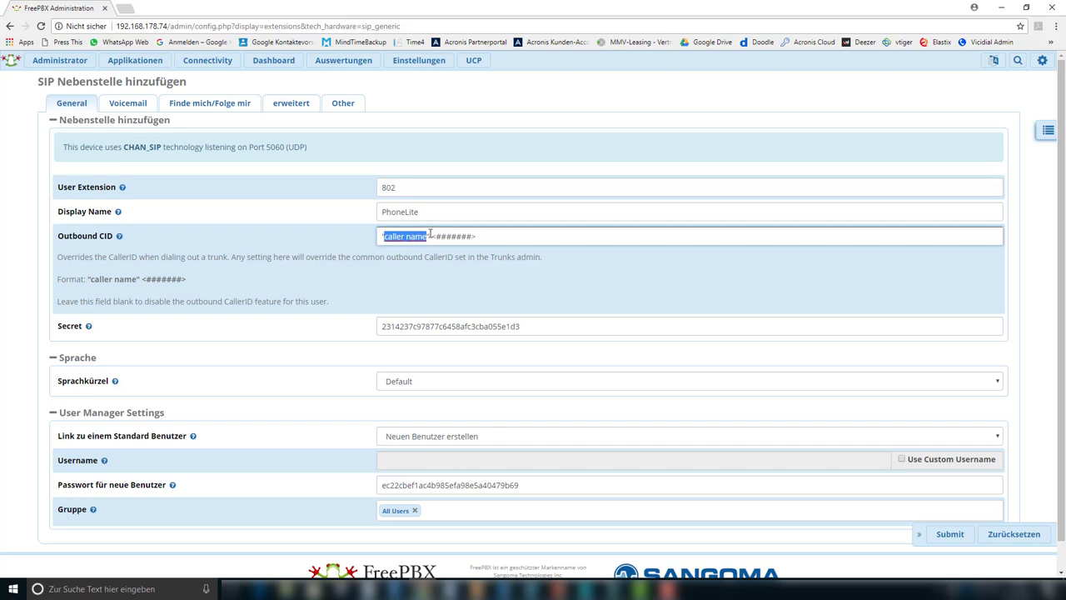
text(Phoner)
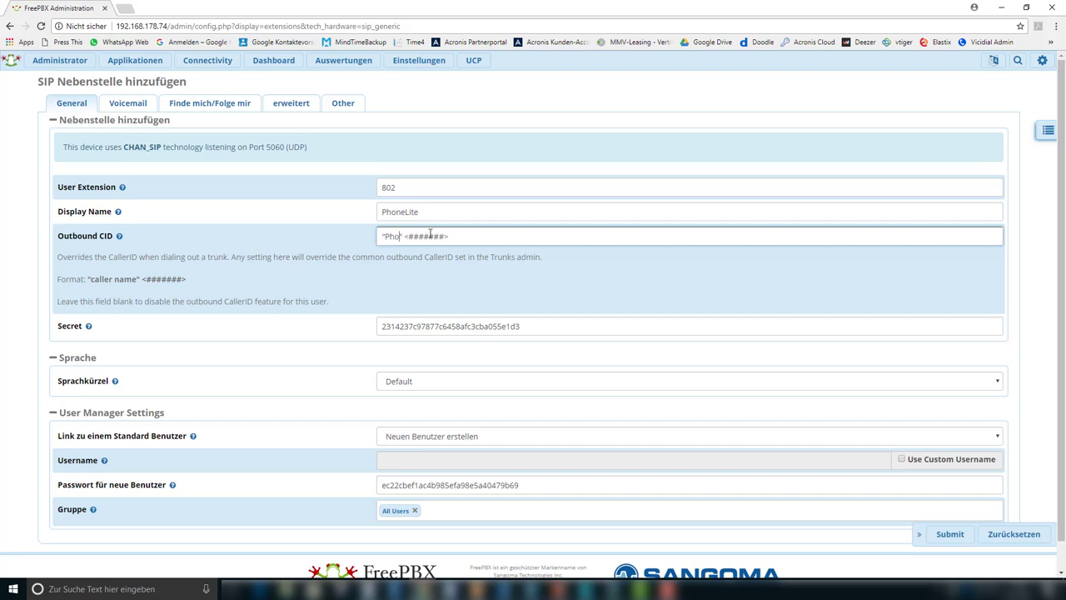
text(Lite)
click(458, 250)
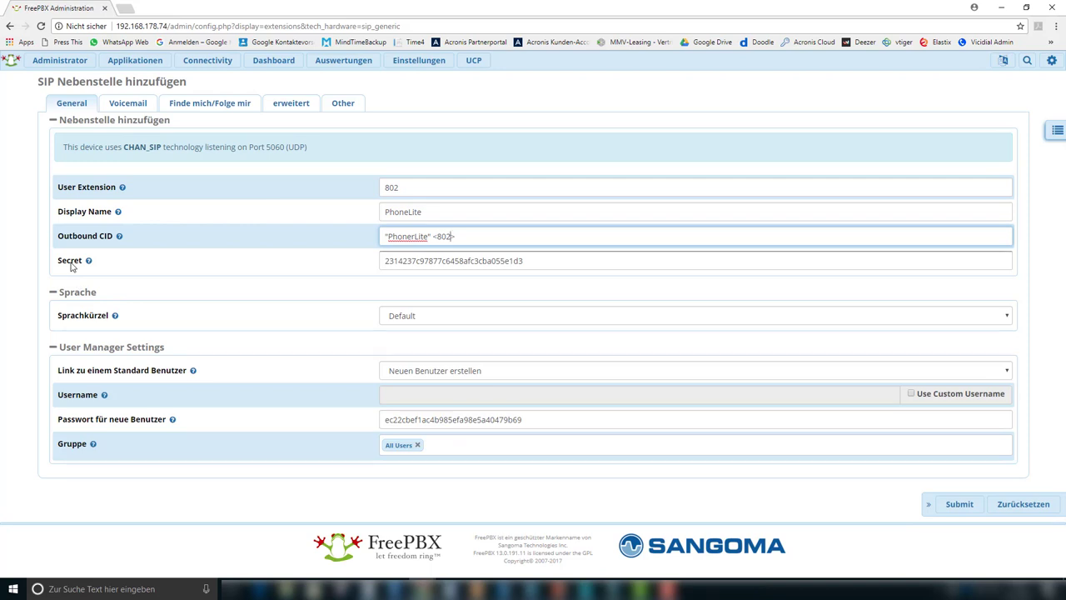
click(396, 187)
double_click(396, 188)
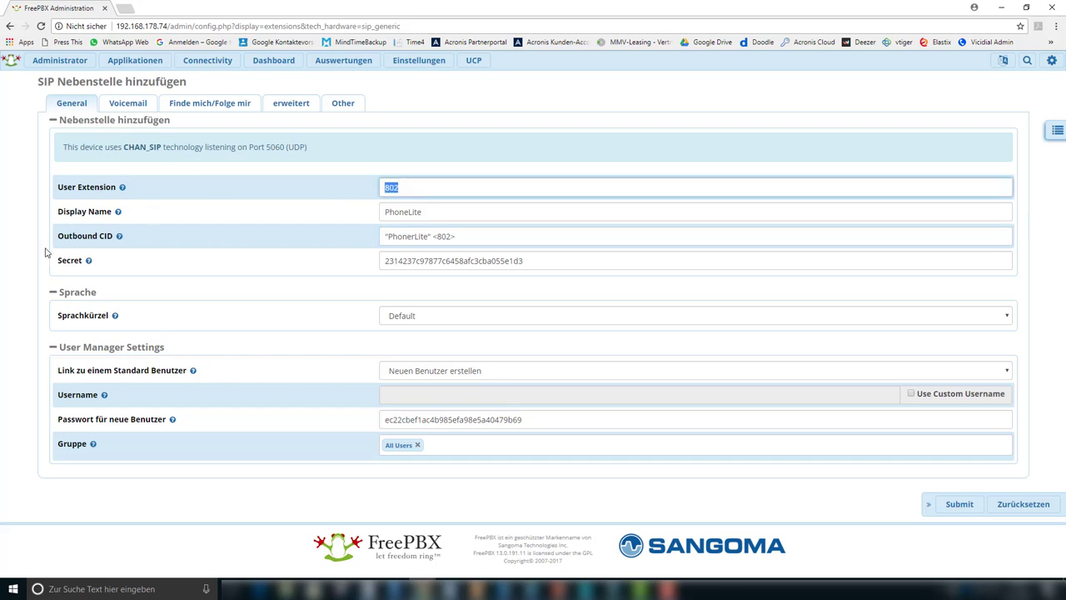
drag(536, 259, 473, 312)
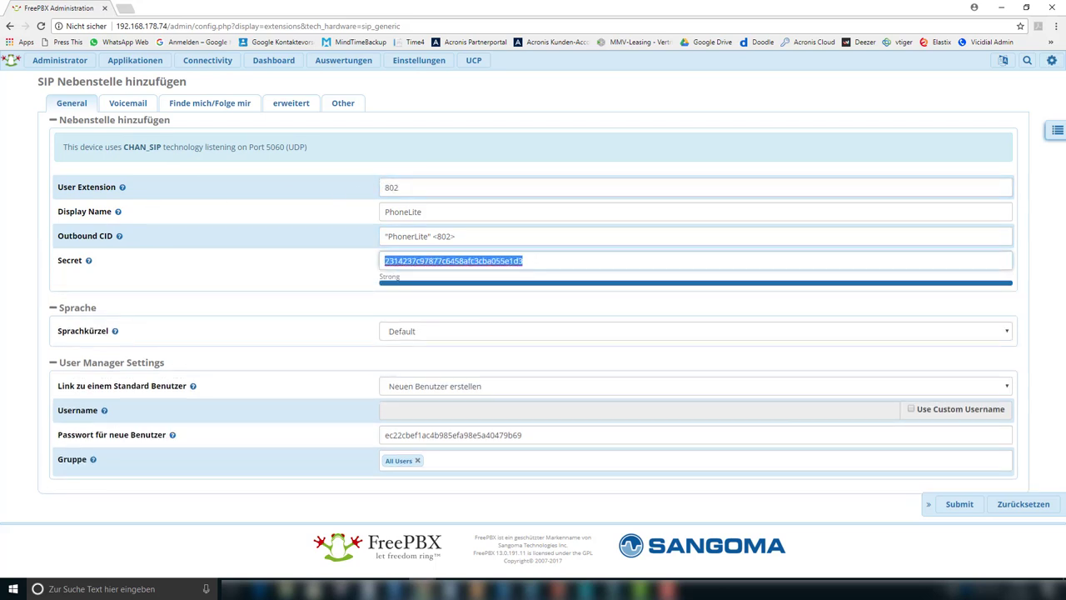
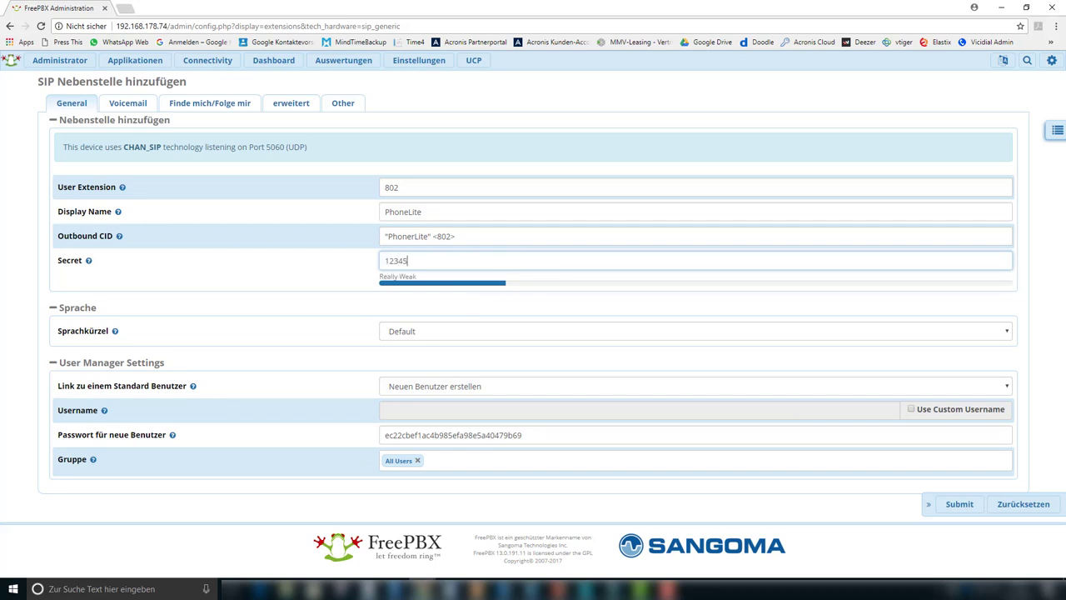
click(366, 263)
click(471, 333)
click(419, 371)
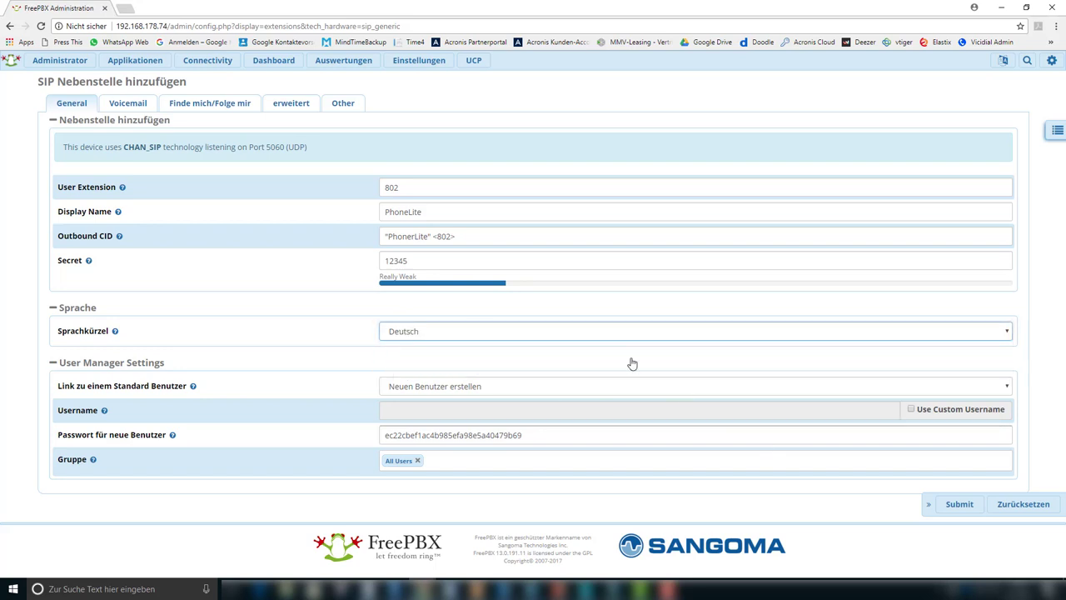
Set iSymphony Create User to no under the Other tab and submit extension 802.
click(291, 106)
click(348, 106)
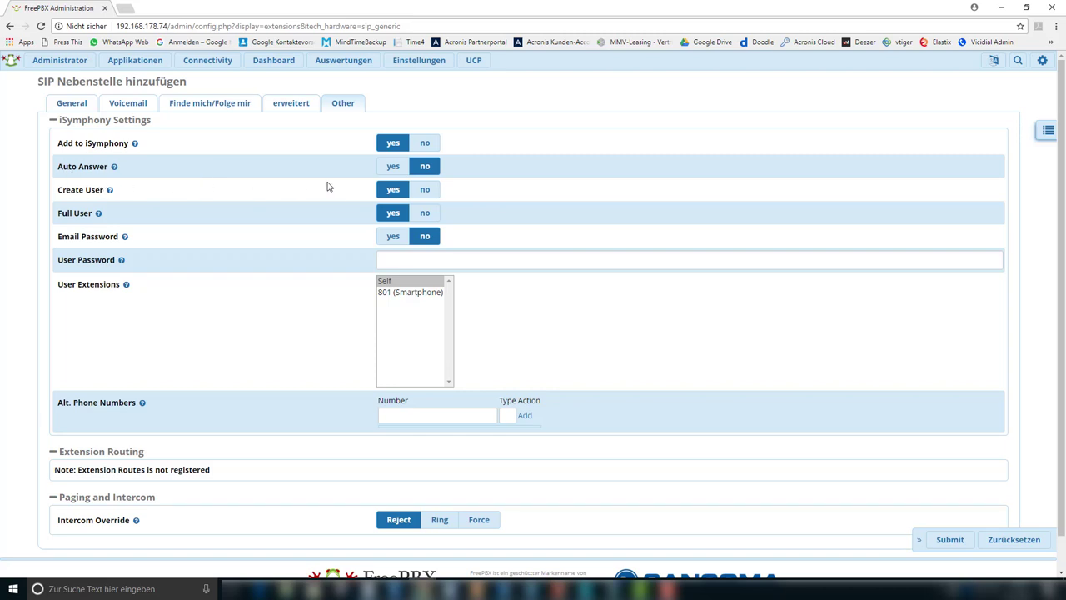
click(424, 190)
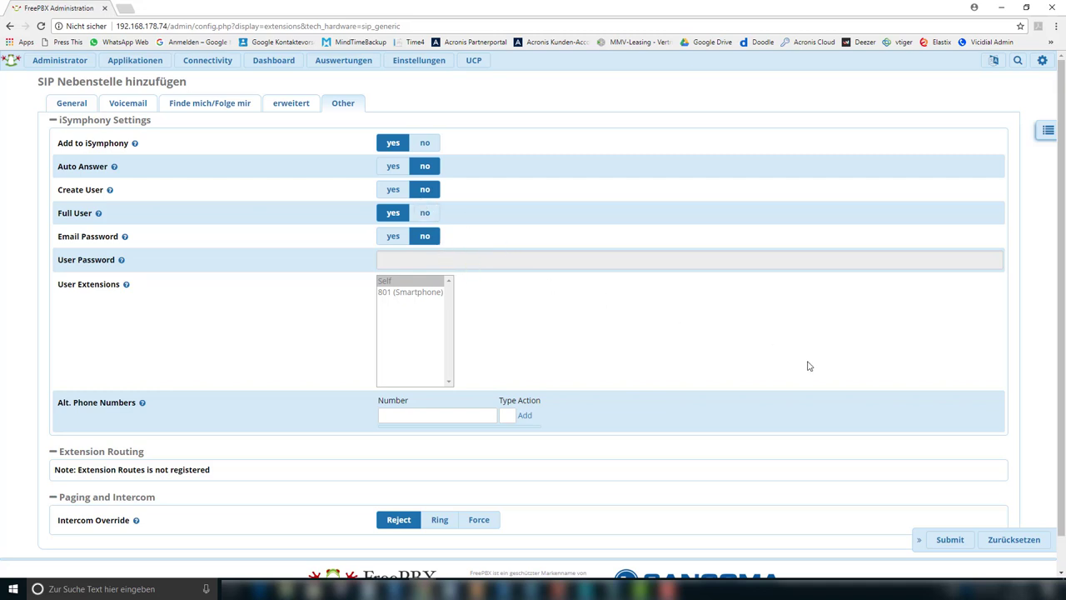
click(951, 540)
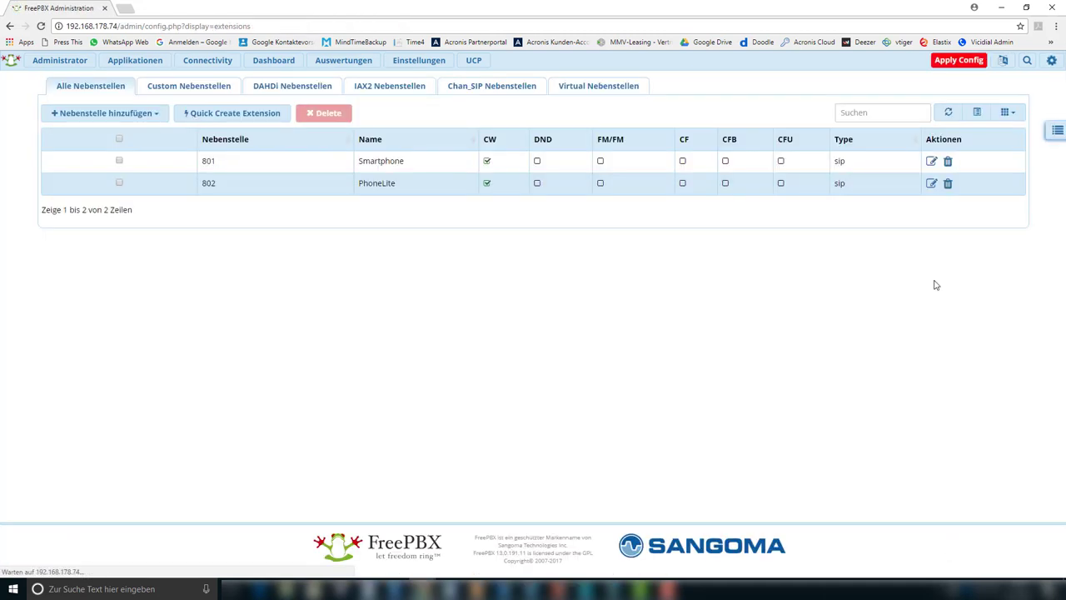
Apply the FreePBX configuration, then bring the Galaxy S8 remote view forward.
click(959, 60)
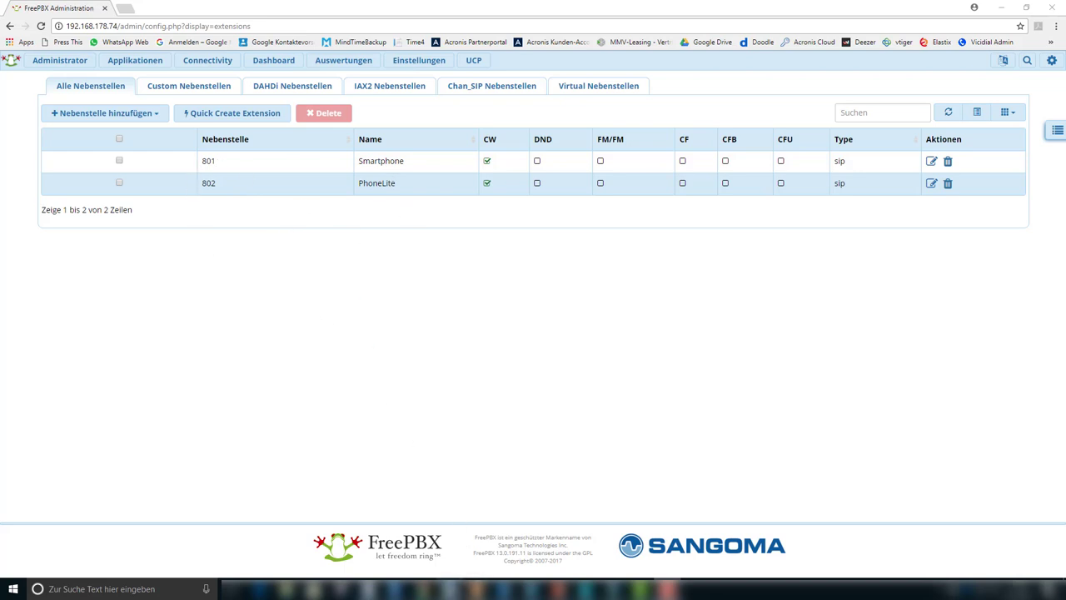
mouse_move(409, 589)
click(458, 530)
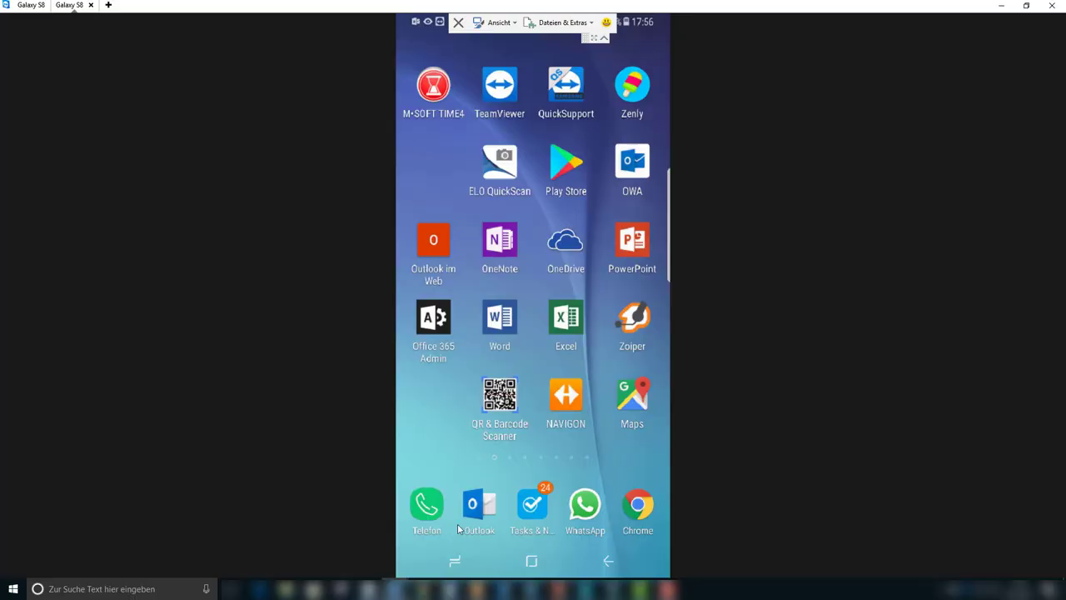
Launch Zoiper, decline battery optimization, and begin a manual SIP account via Einstellungen > Konten.
click(634, 316)
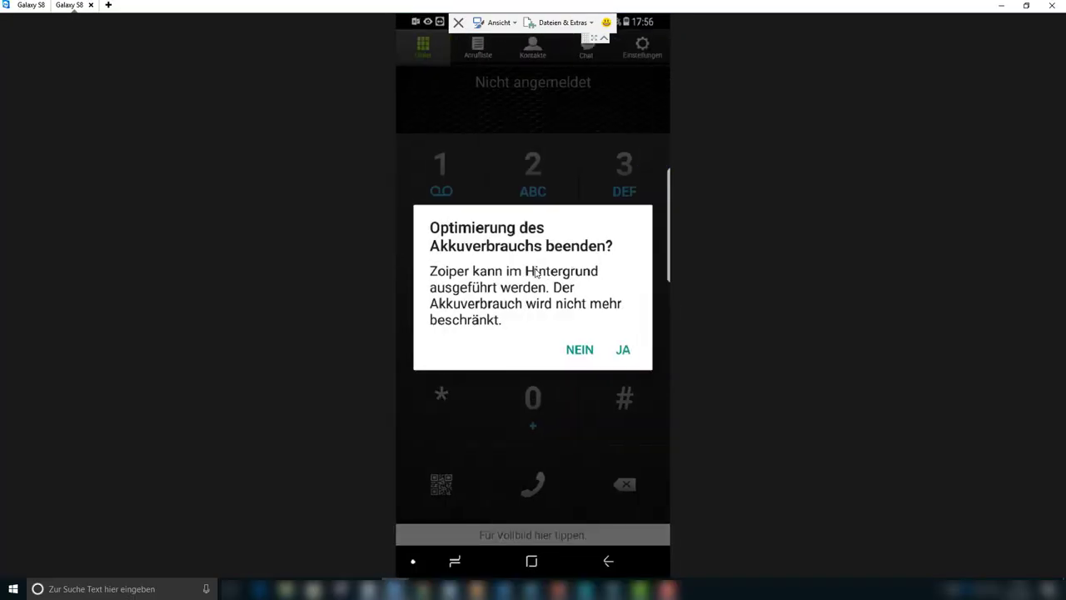
click(580, 350)
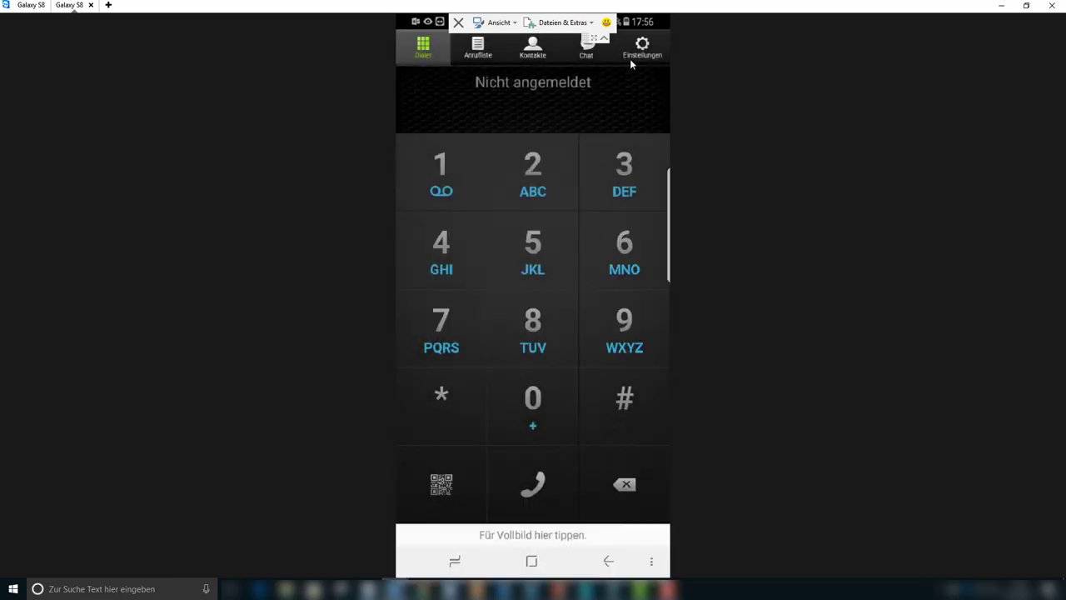
click(643, 48)
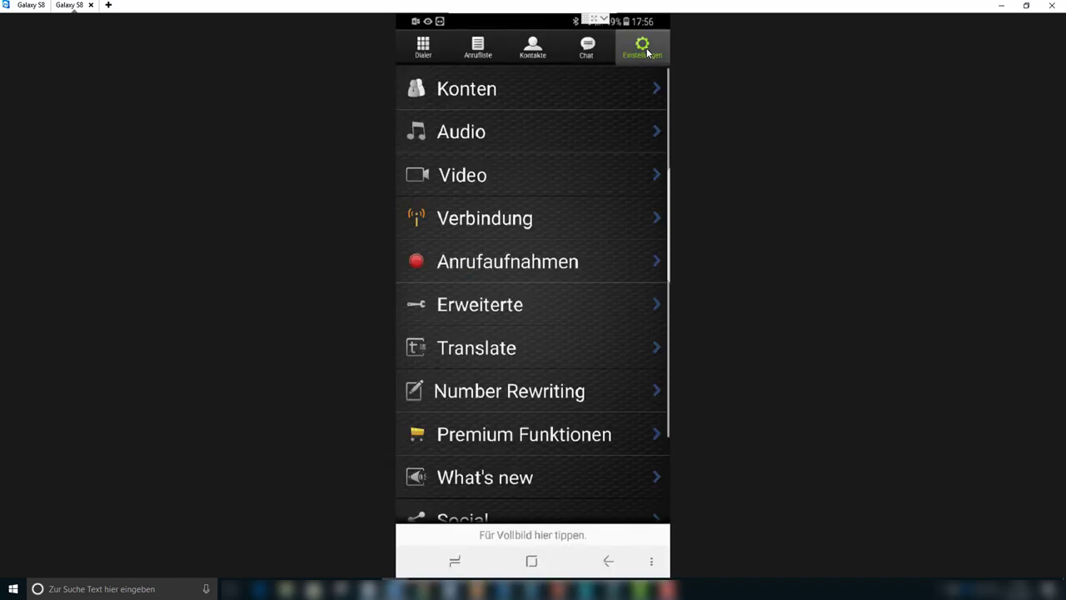
click(478, 90)
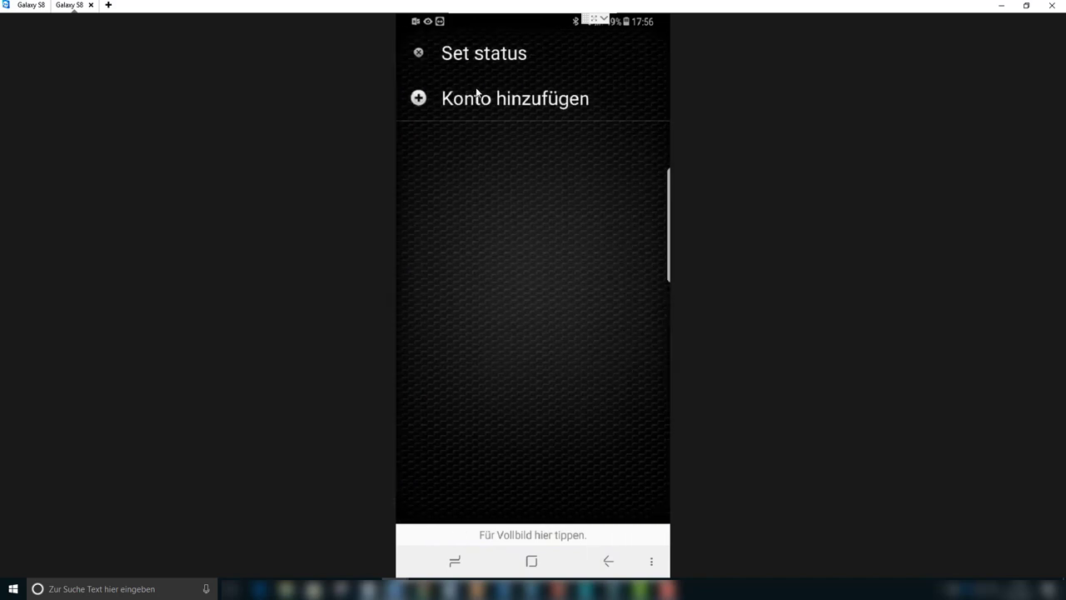
click(493, 114)
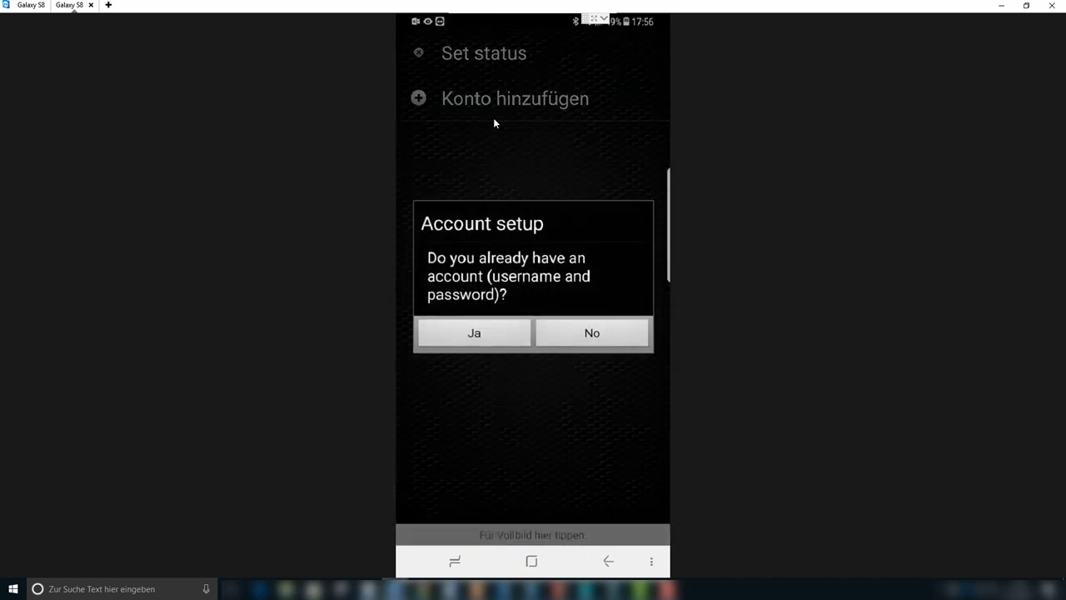
click(478, 334)
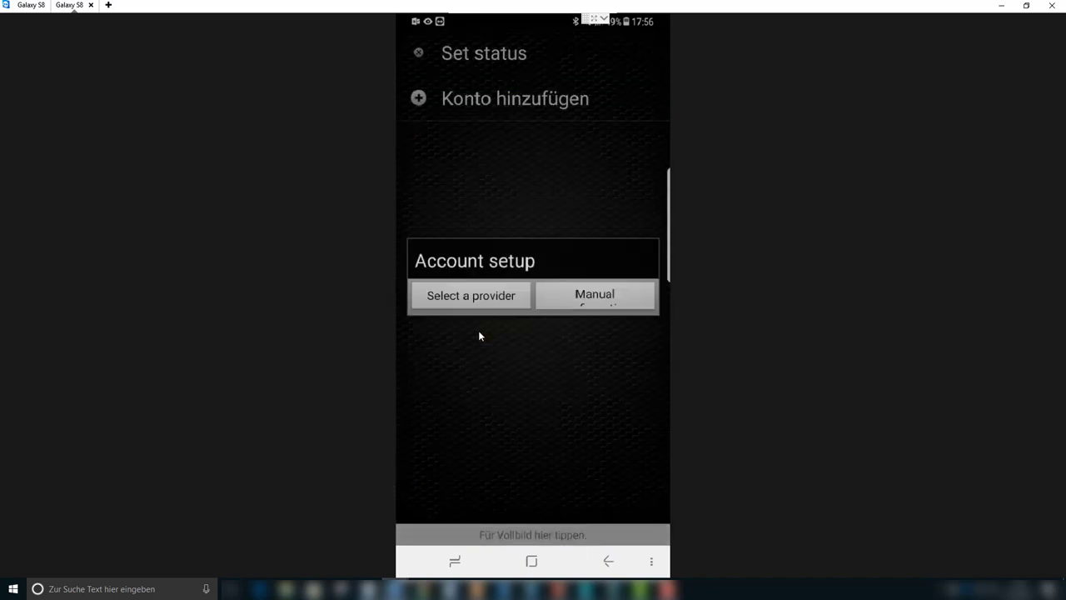
click(604, 298)
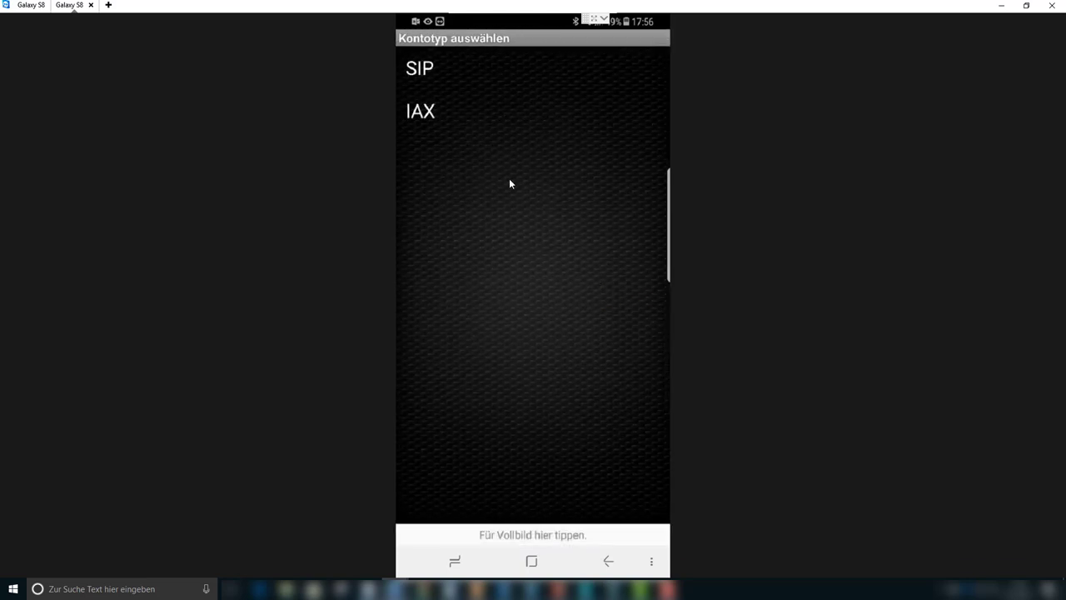
click(423, 70)
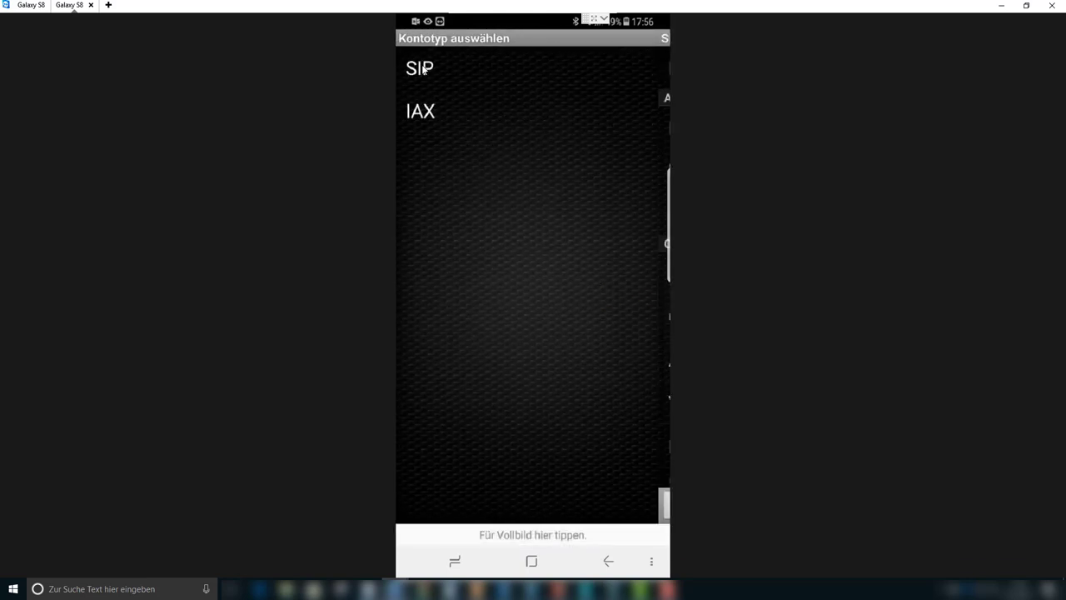
Name the Zoiper SIP account 'Asterisk' and set its host to 192.168.178.74.
click(472, 73)
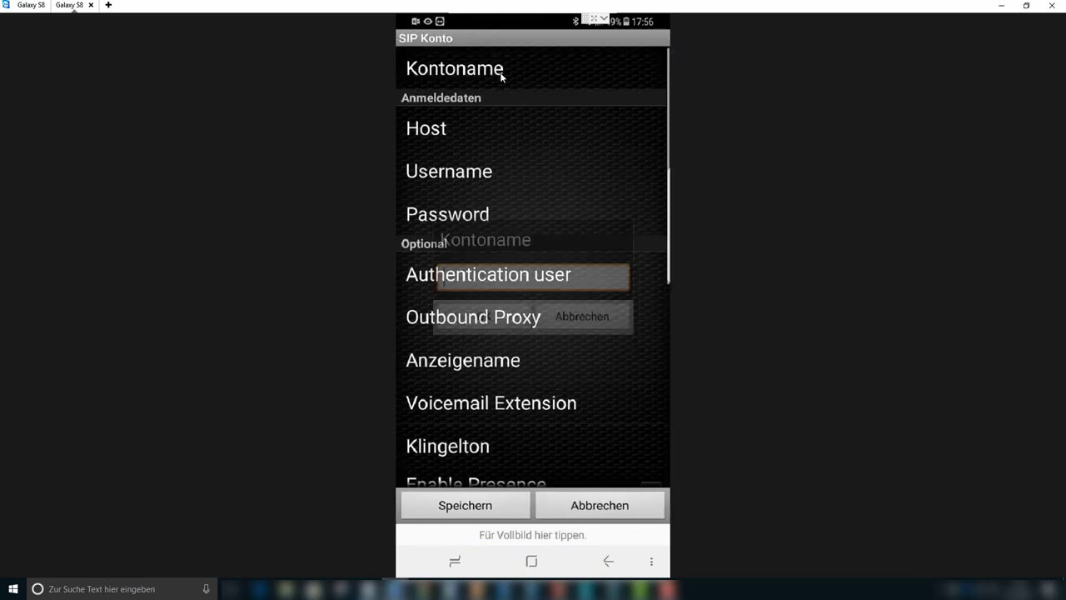
text(Asterisk)
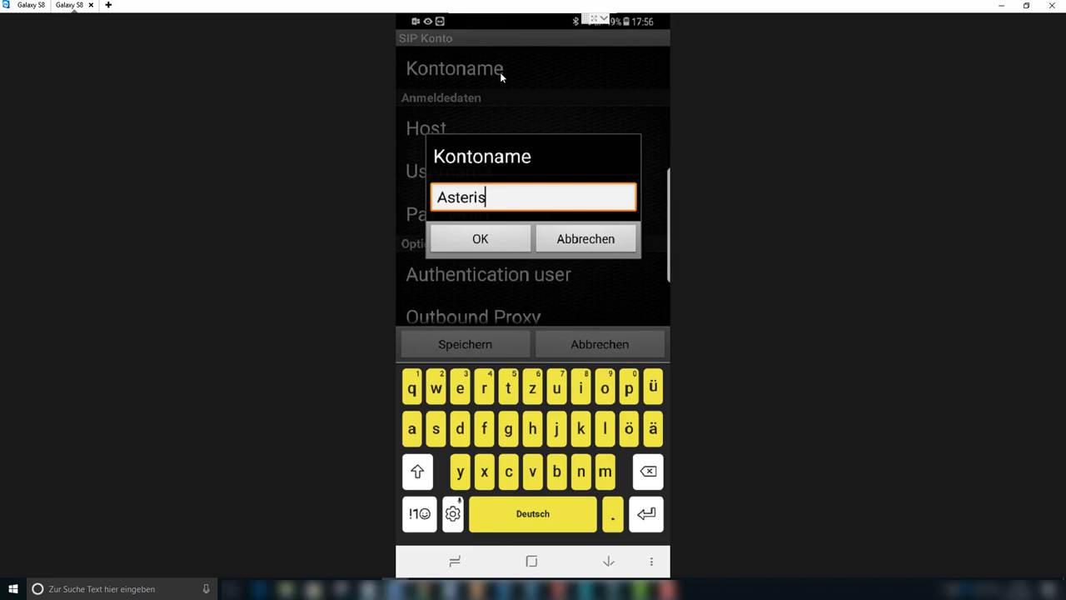
click(473, 240)
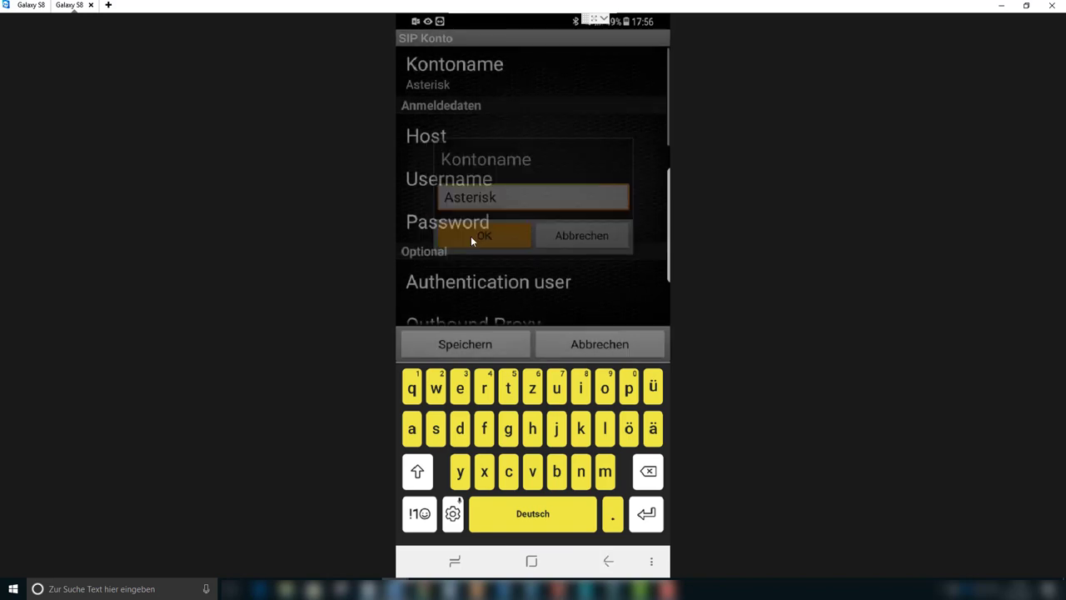
click(477, 142)
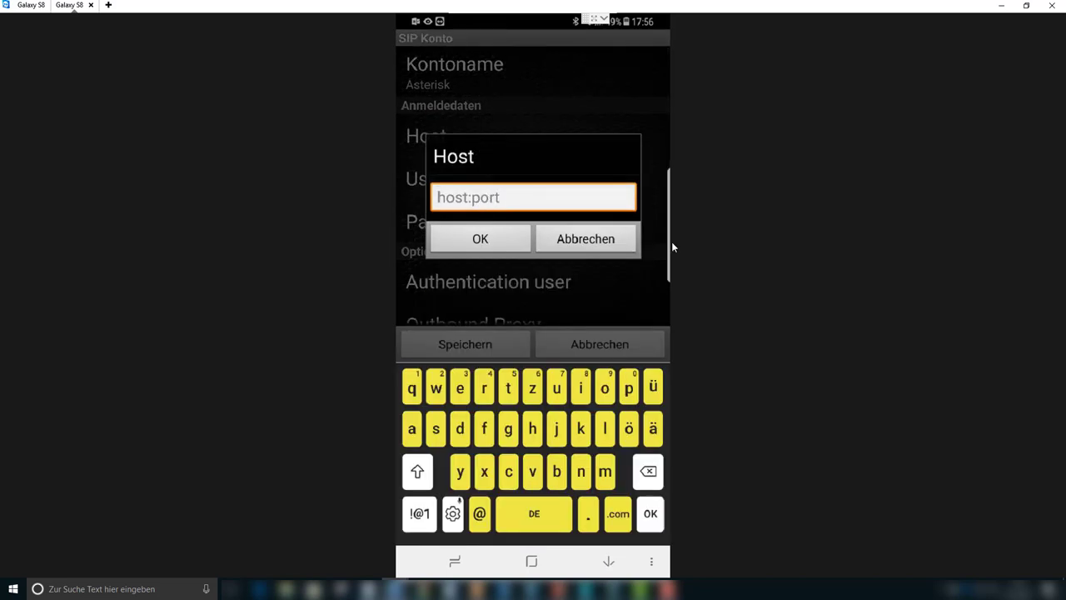
text(192.168.17)
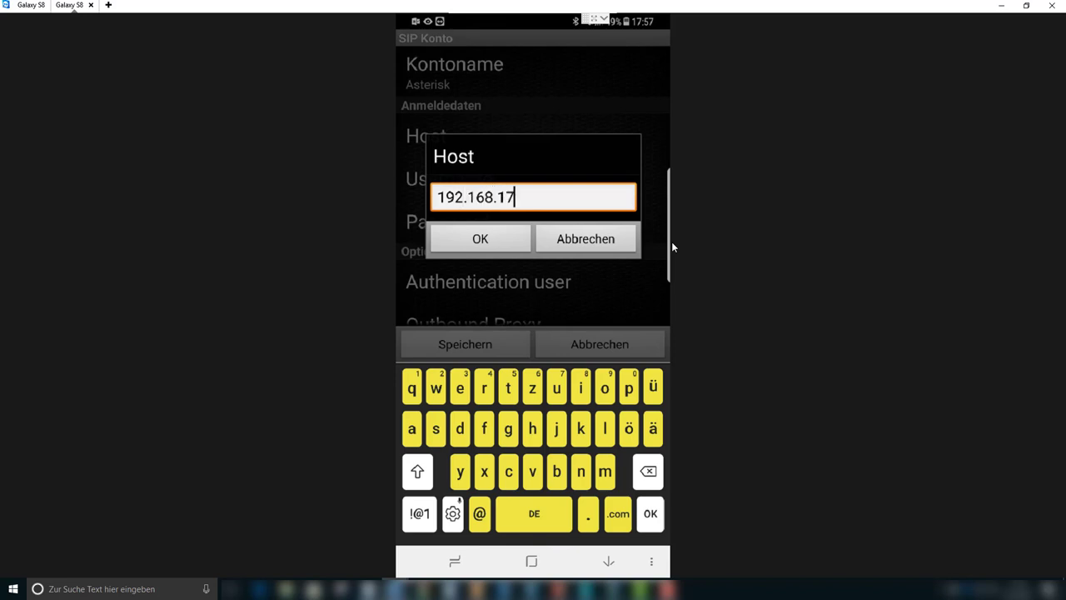
text(8.74)
click(489, 242)
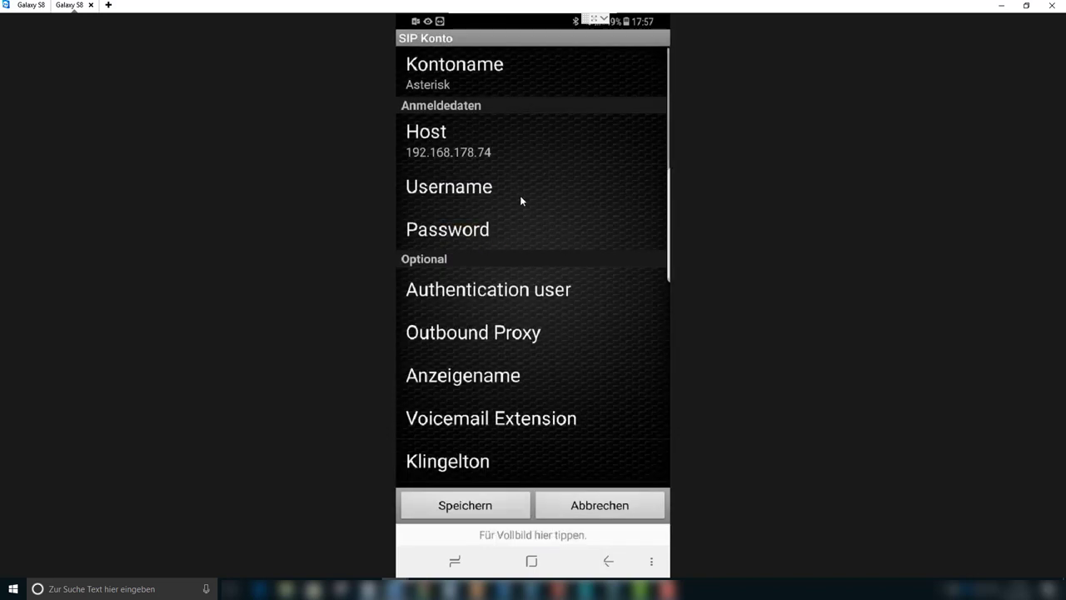
Enter the account password and the missing username 801, then save the account.
click(515, 234)
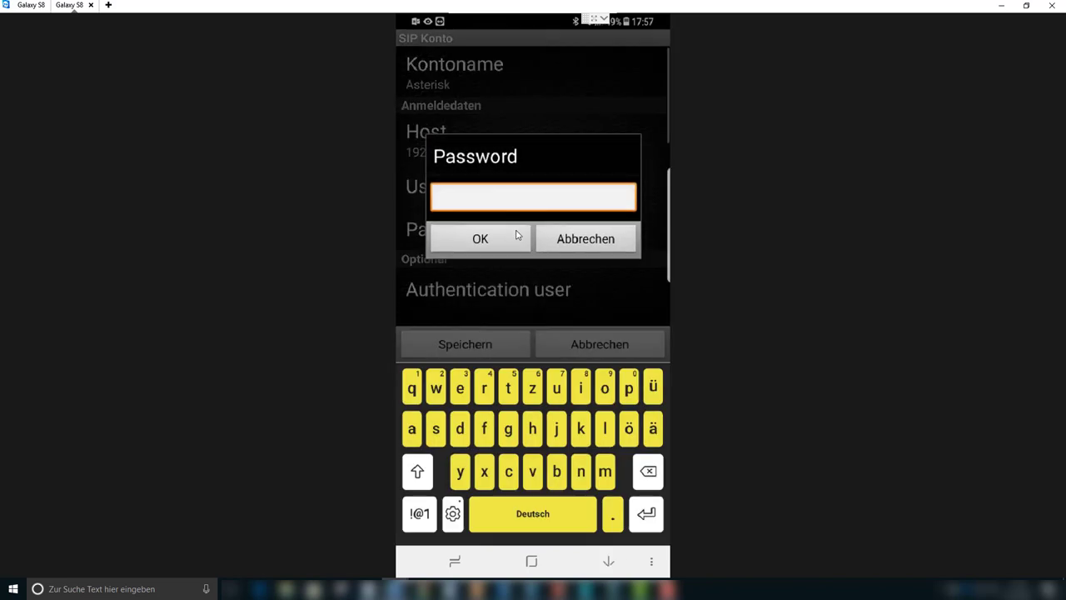
click(488, 239)
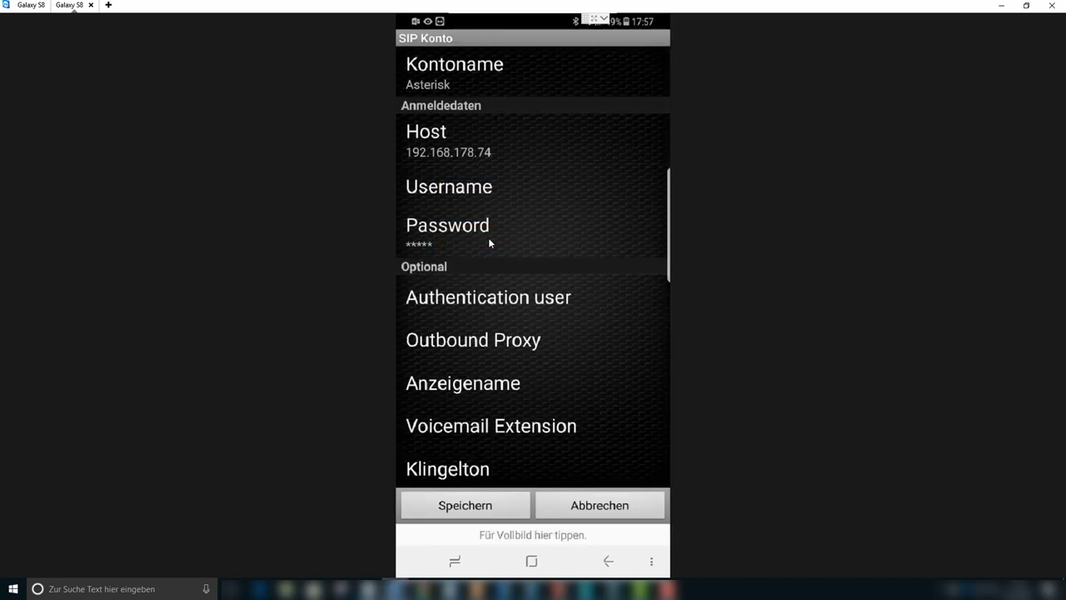
click(471, 513)
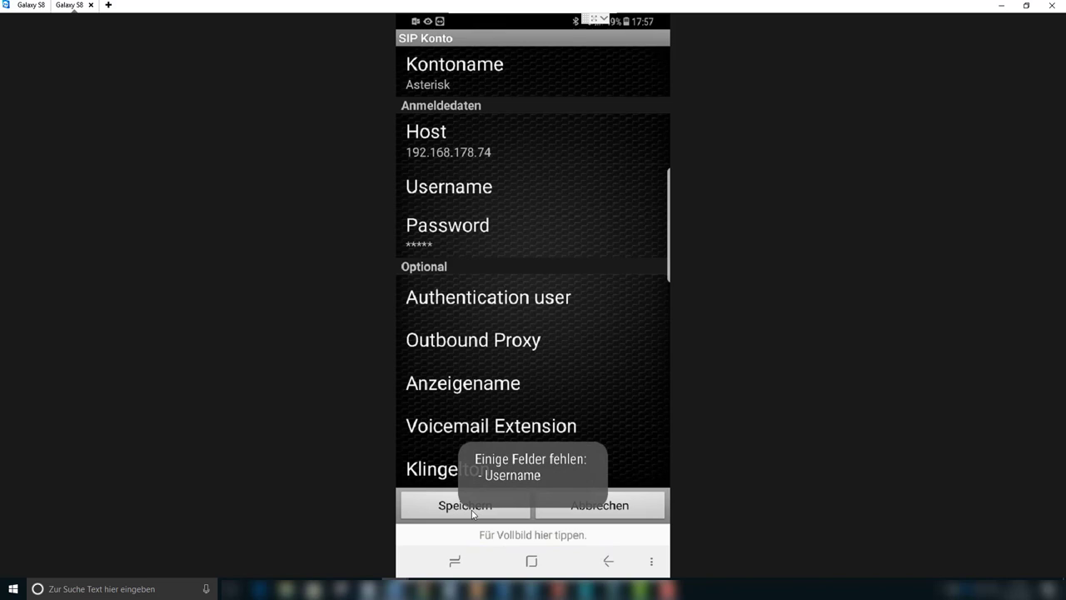
click(525, 195)
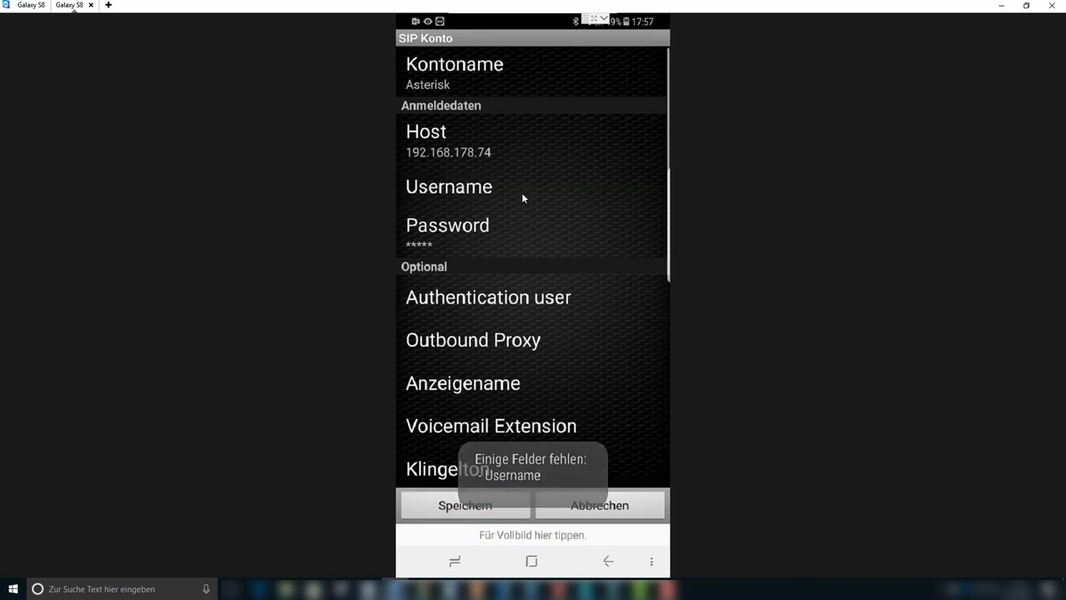
click(495, 268)
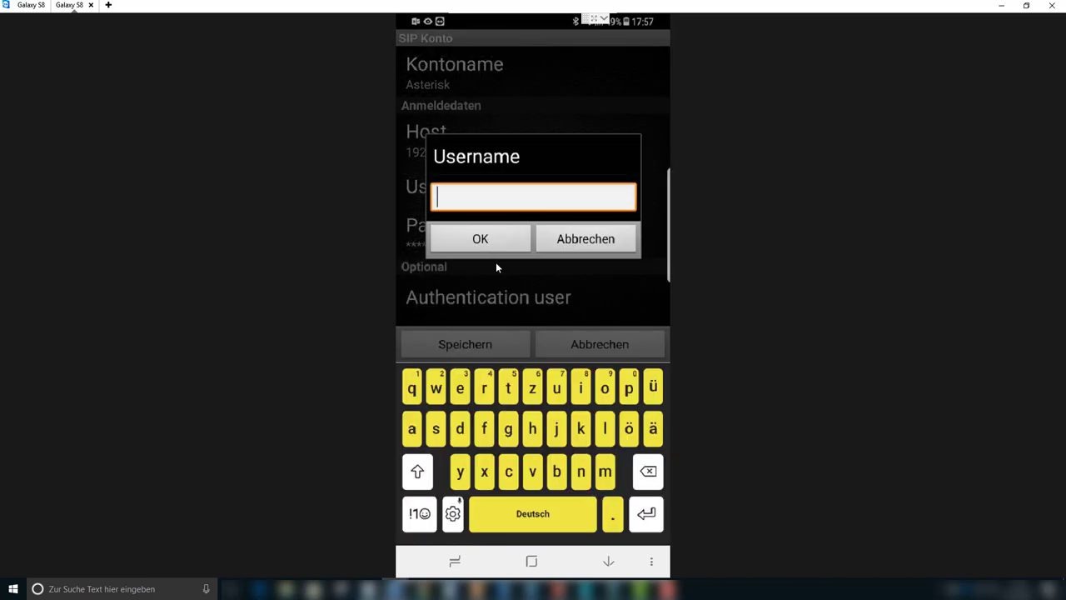
text(801)
click(494, 241)
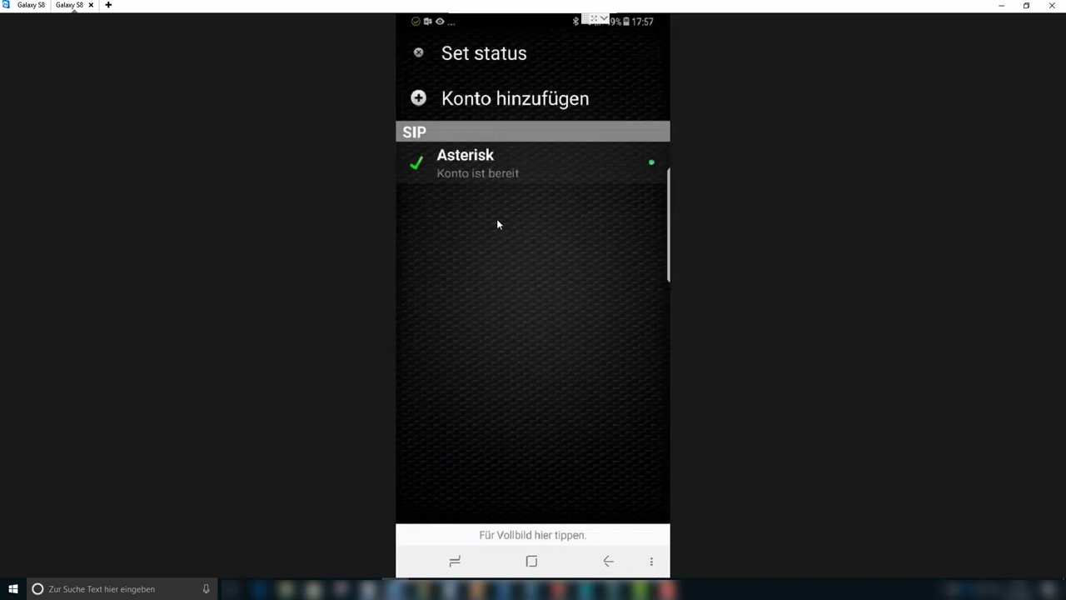
Close Zoiper on the phone and bring the PhonerLite window into view.
click(611, 562)
click(609, 564)
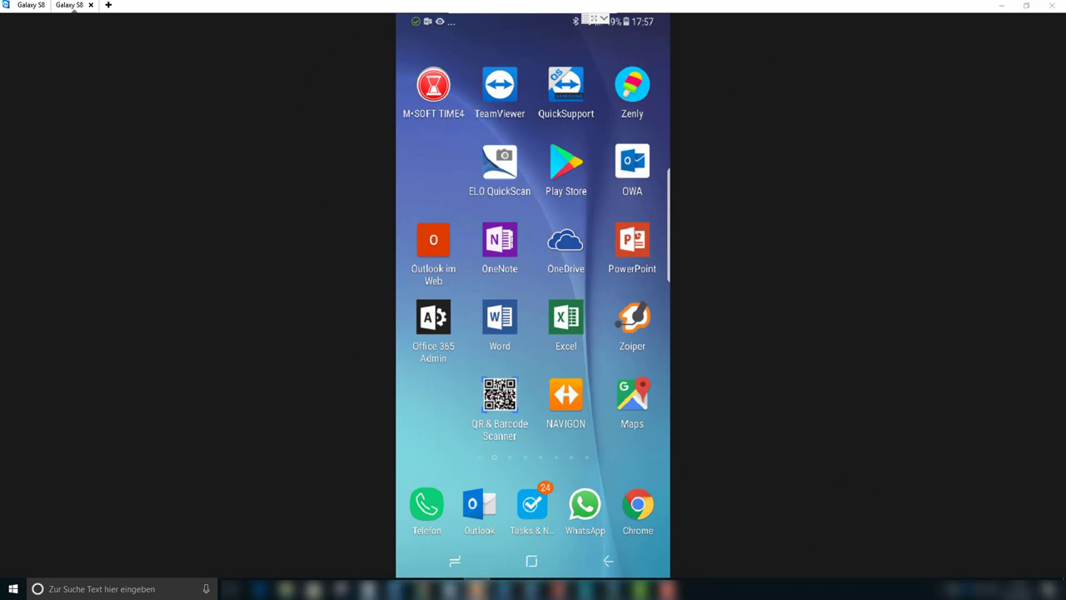
drag(738, 208, 261, 224)
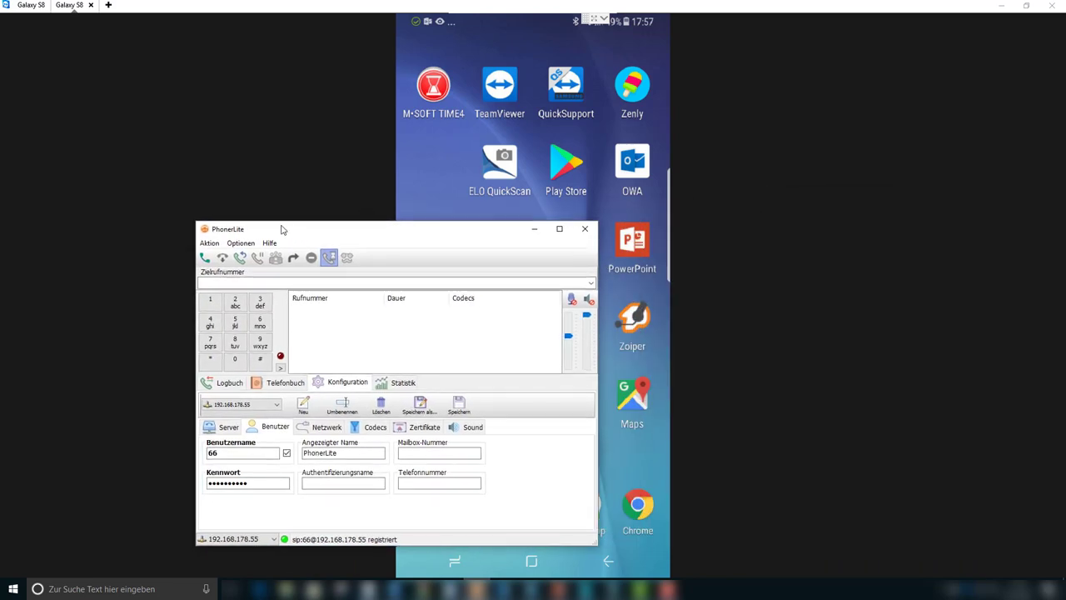
Start a new PhonerLite configuration profile with proxy and realm 192.168.178.74.
click(240, 242)
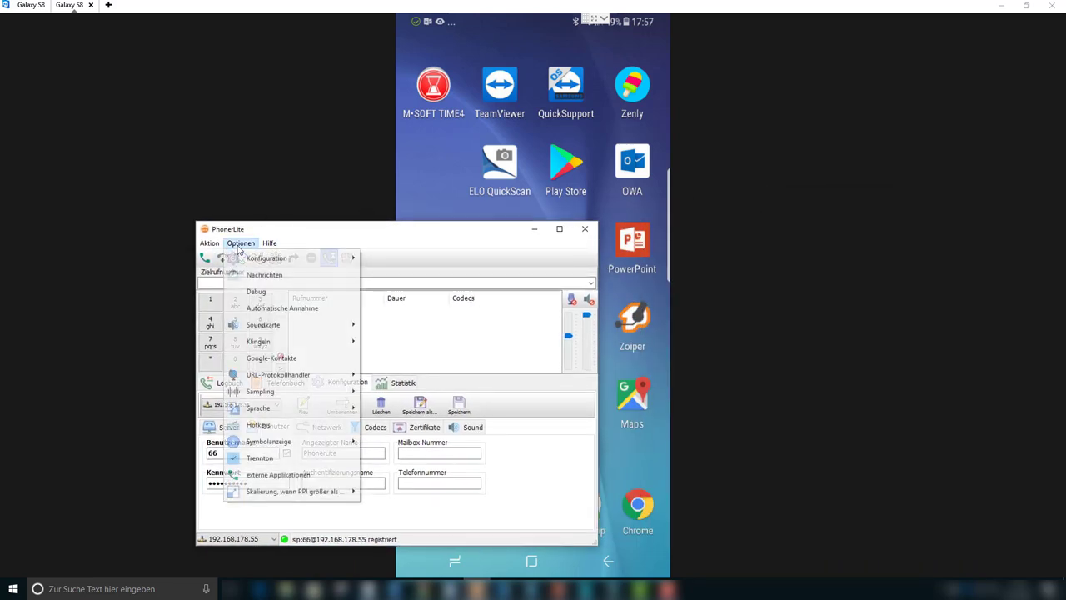
mouse_move(260, 258)
mouse_move(404, 261)
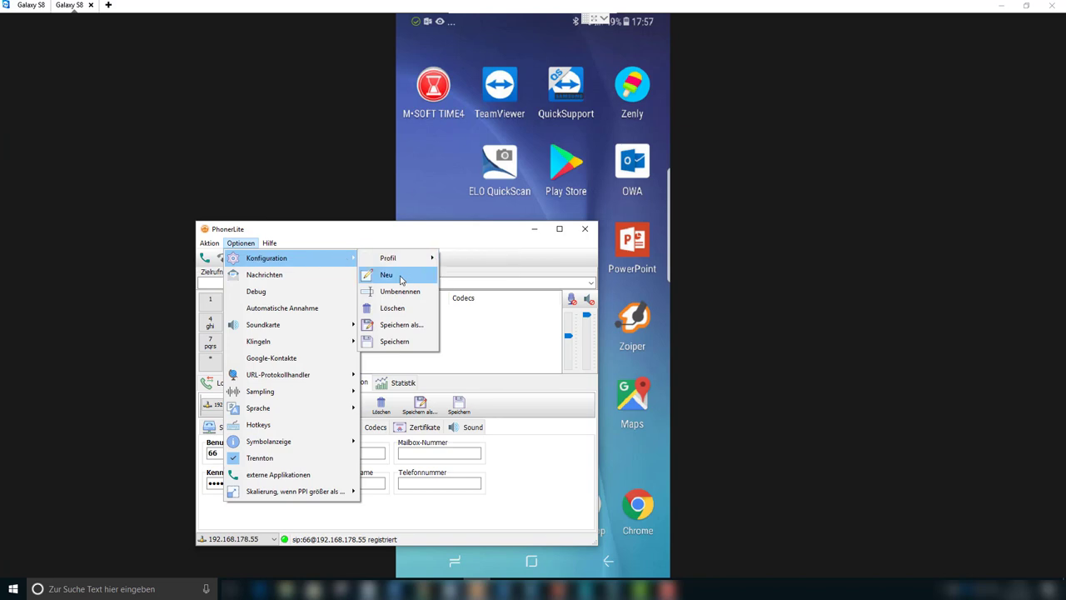
click(401, 277)
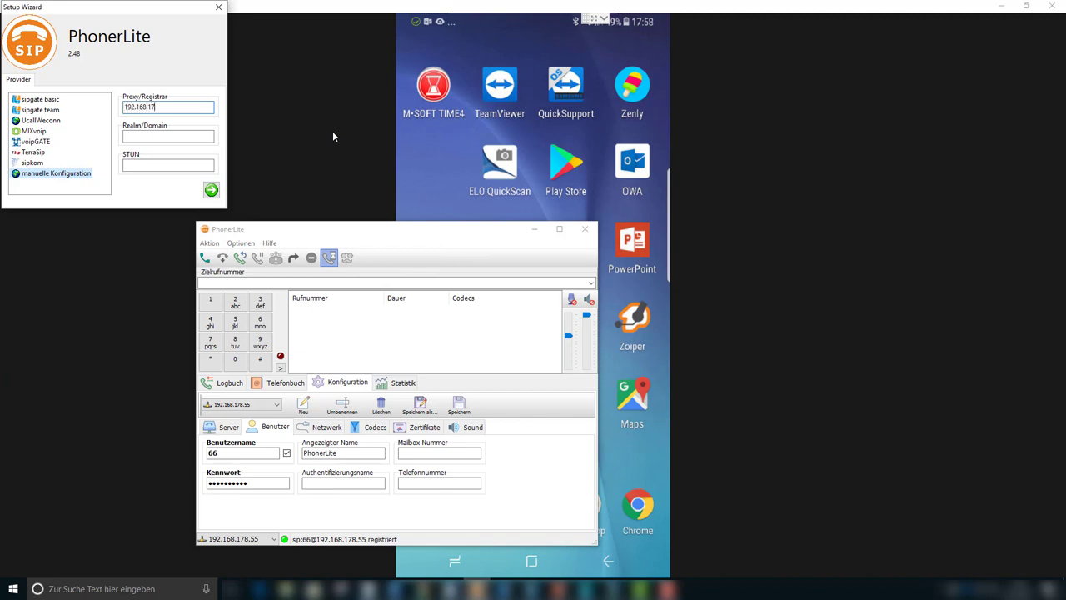
text(192.168.178.74)
drag(189, 107, 86, 111)
key(ctrl+c)
click(142, 139)
key(ctrl+v)
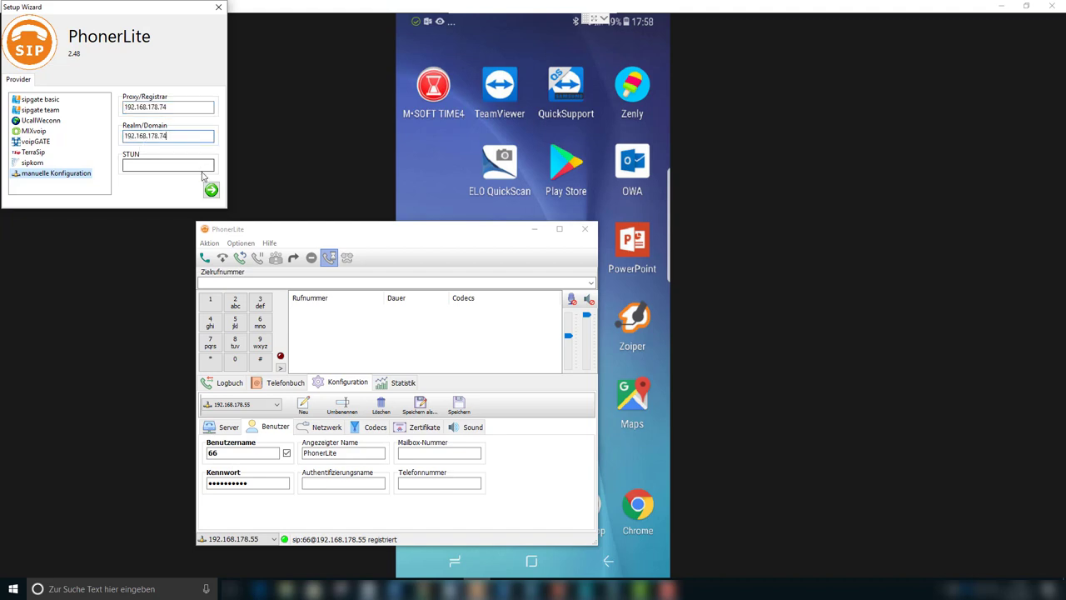
click(212, 189)
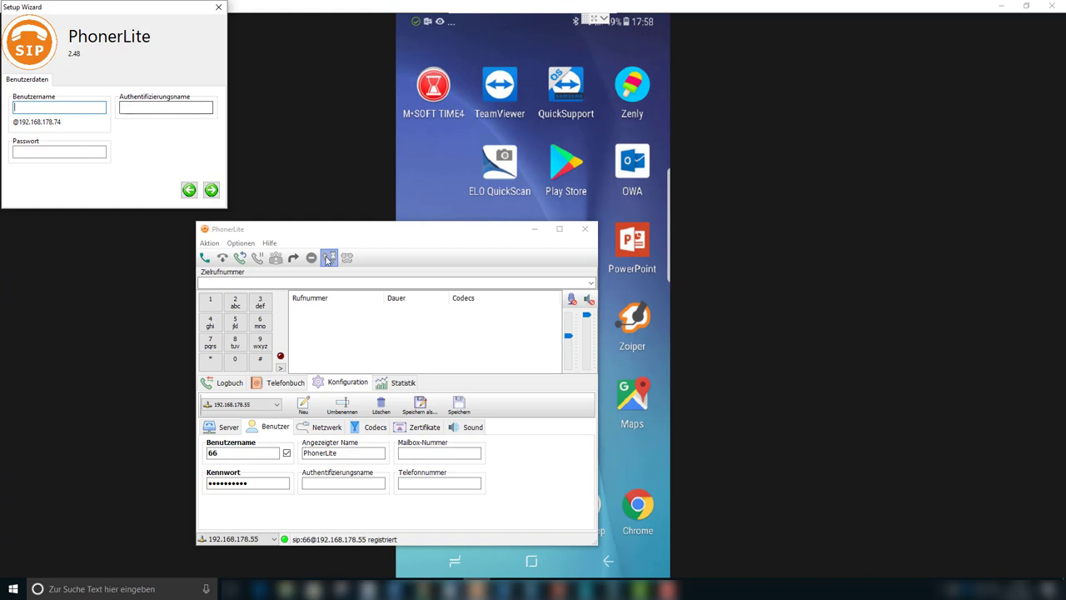
Enter user 802 and its password, then finish creating the profile.
text(802)
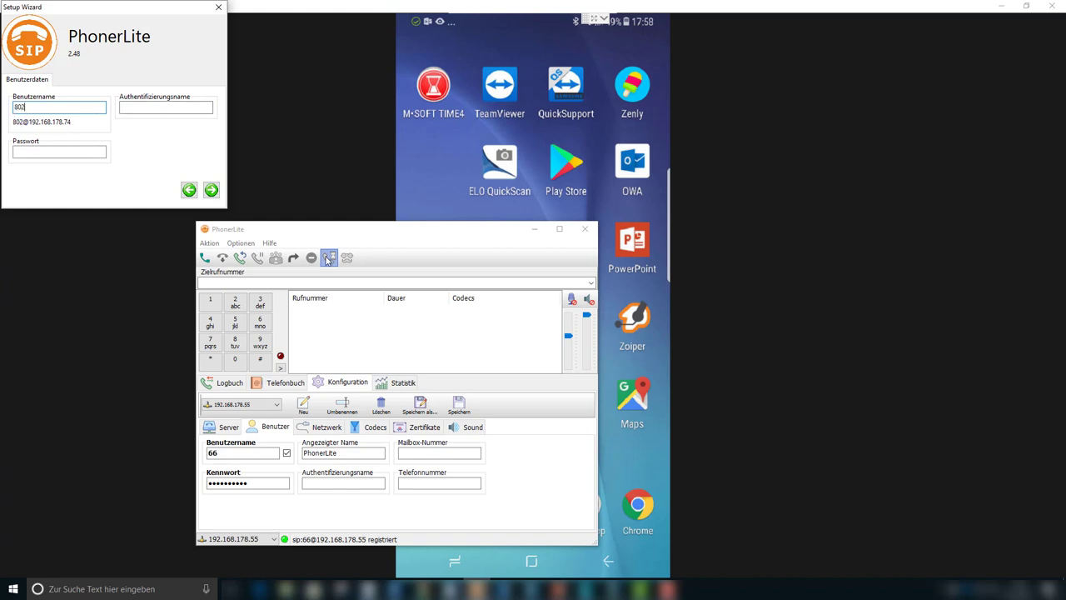
click(150, 107)
click(88, 150)
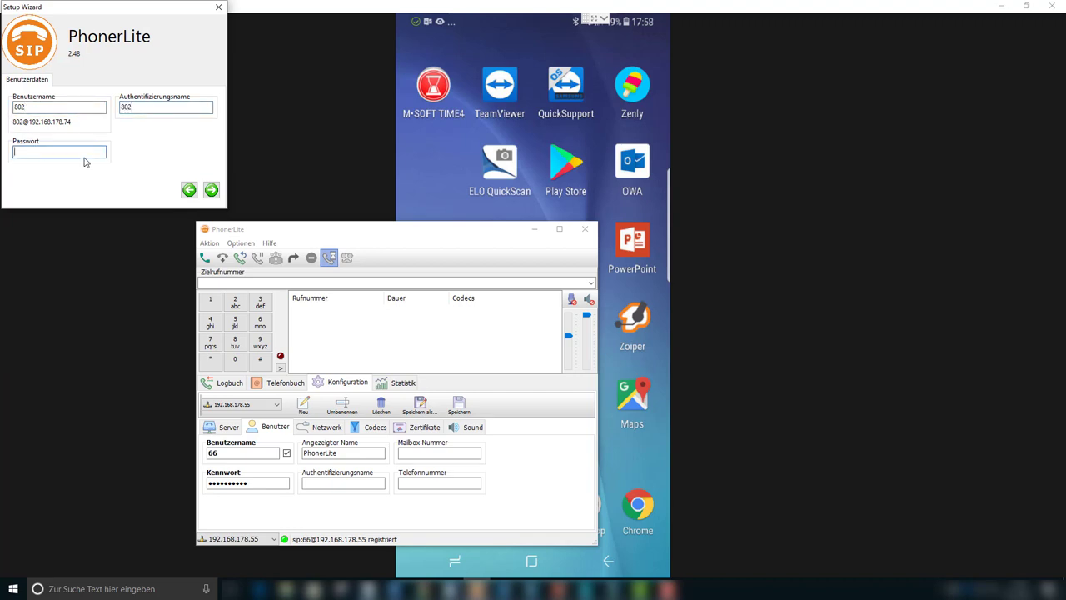
text(•••)
click(212, 190)
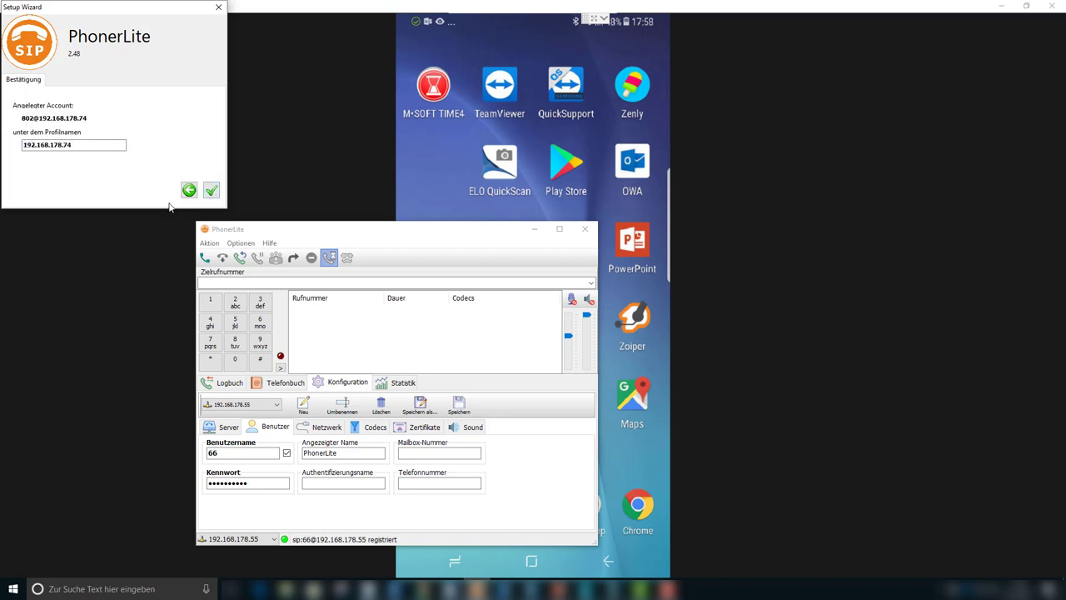
click(212, 192)
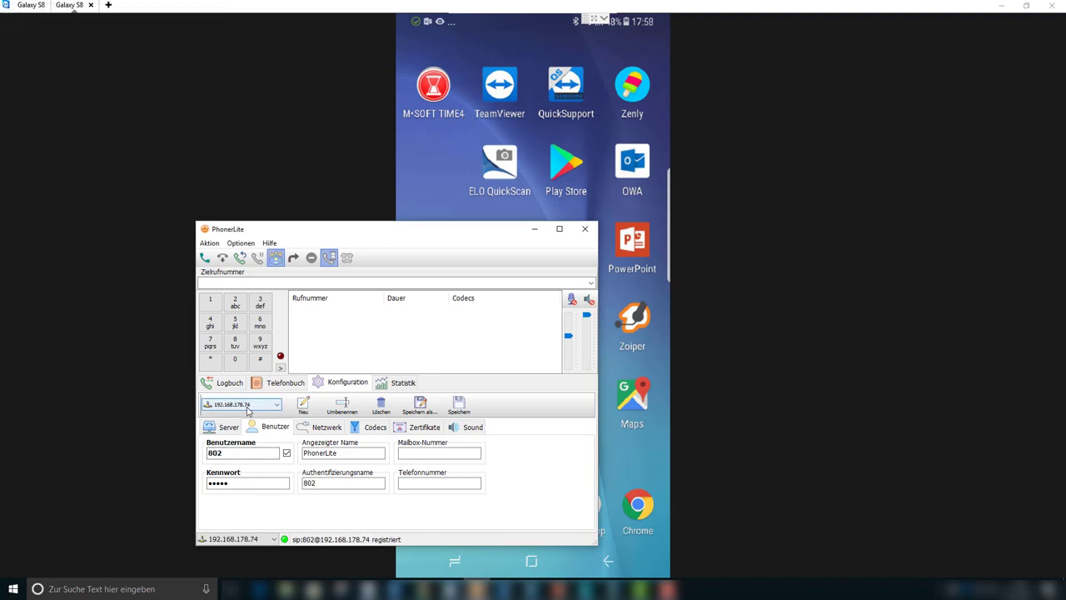
Launch Zoiper on the phone and dismiss the battery optimisation prompt.
drag(352, 239, 150, 267)
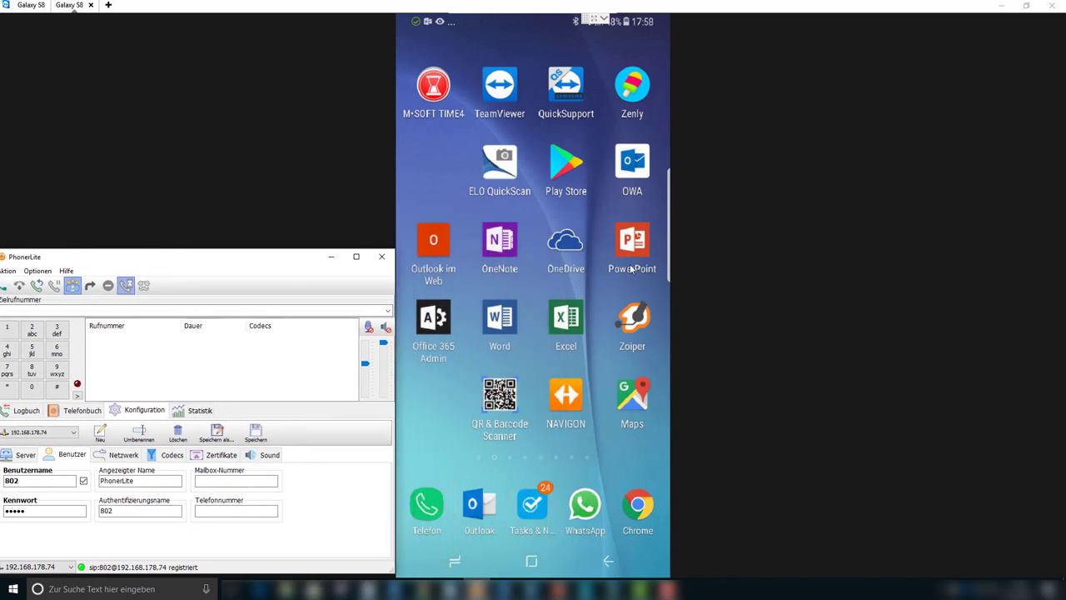
click(636, 321)
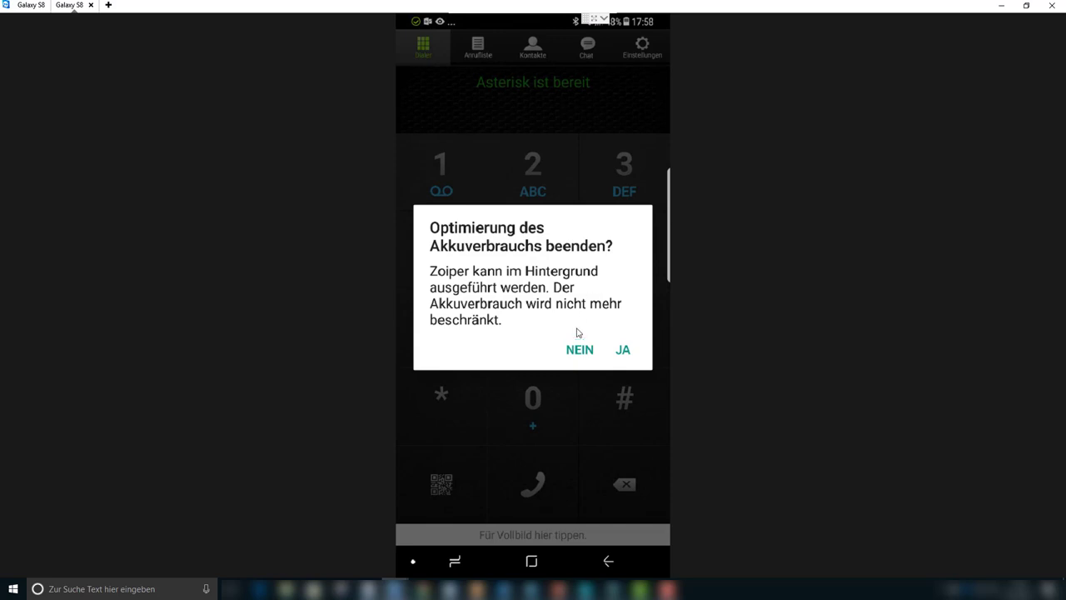
click(579, 348)
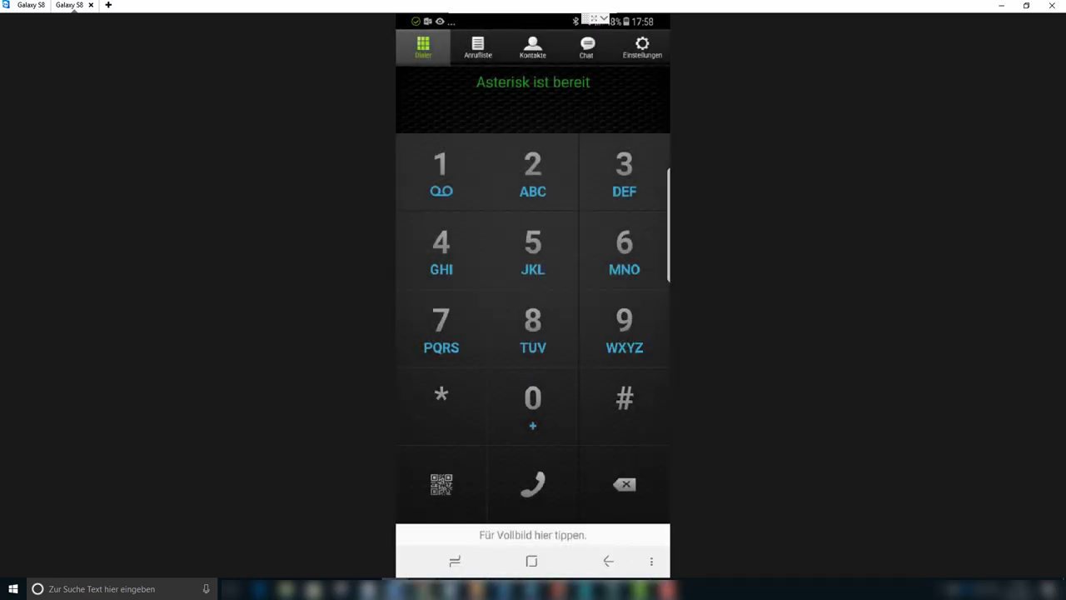
Bring PhonerLite back to the front and enter 80 as the number to call.
mouse_move(422, 588)
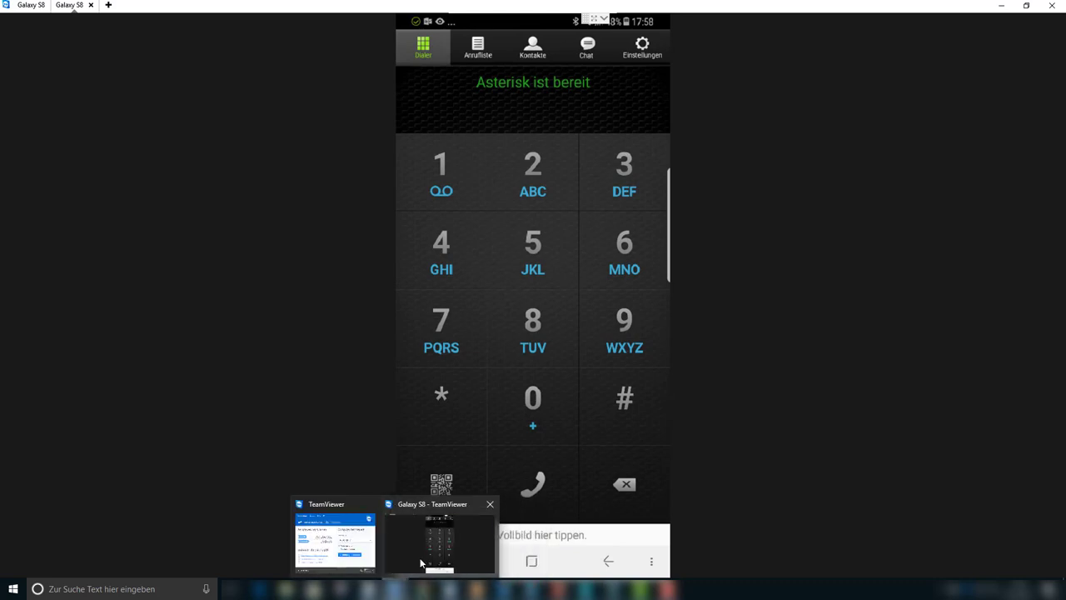
click(468, 589)
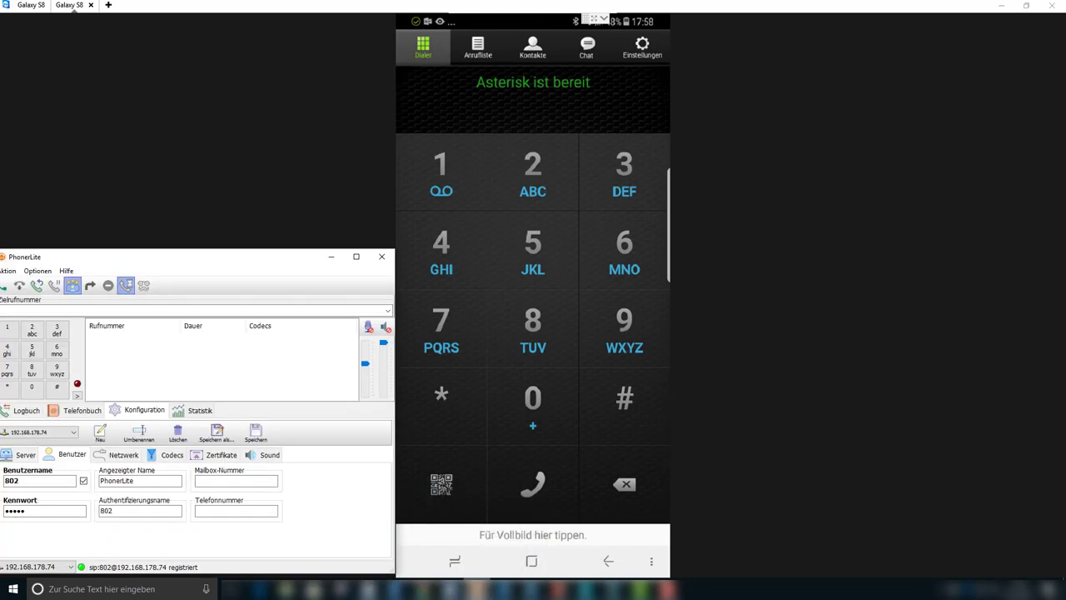
drag(175, 258, 186, 258)
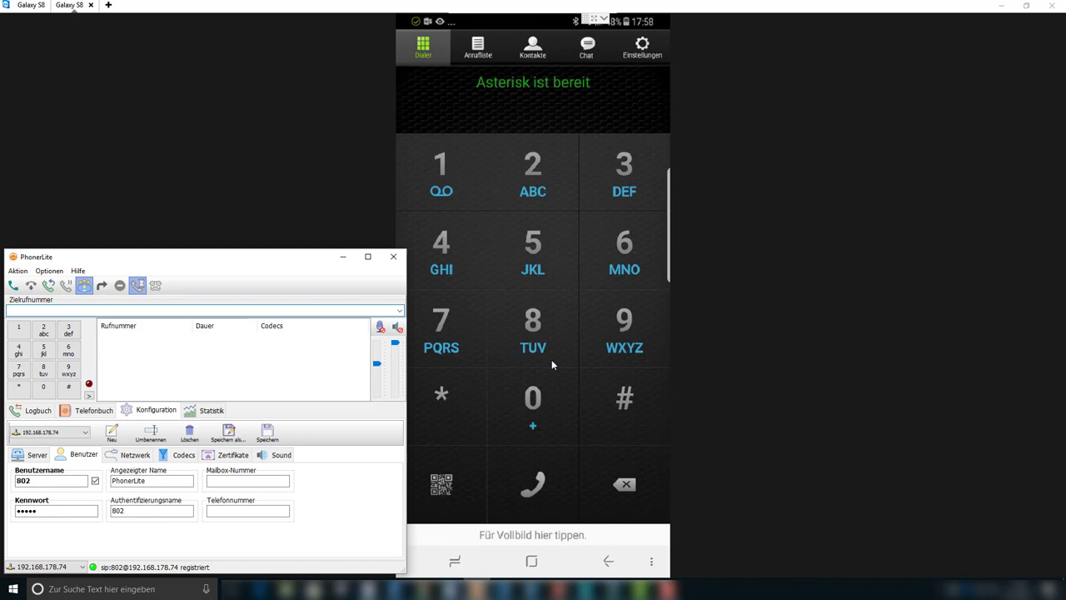
text(801)
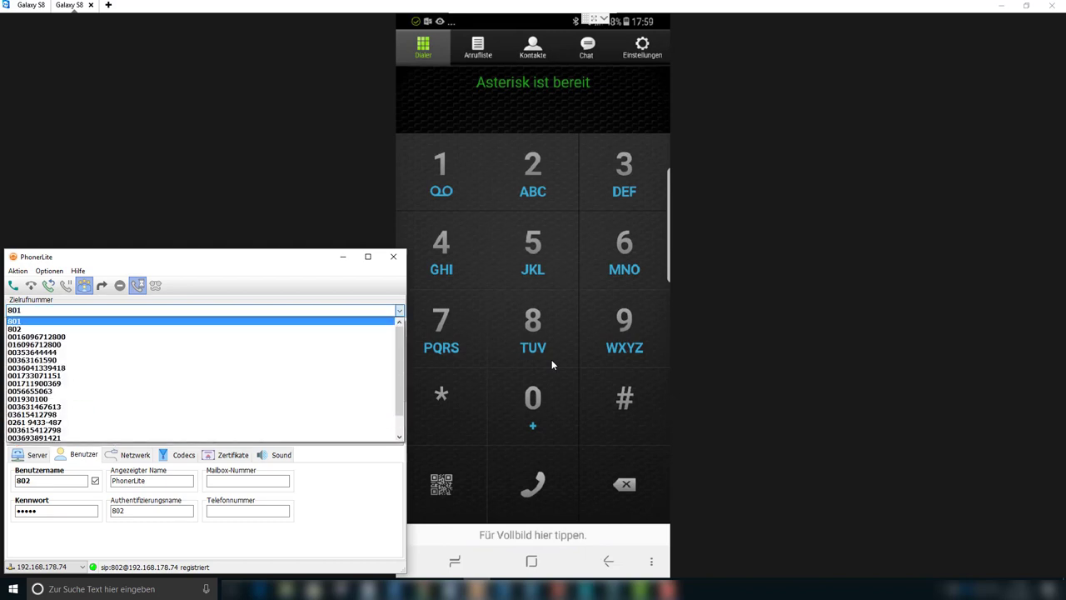
Call 801 from PhonerLite, answer in Zoiper, and hang up after about ten seconds.
click(15, 286)
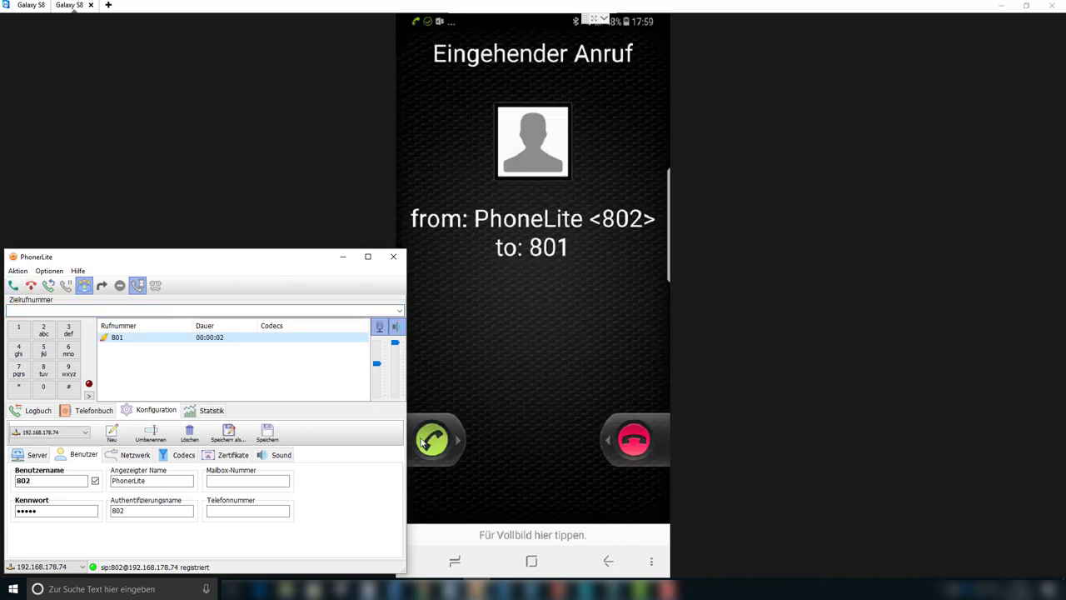
drag(435, 444, 680, 458)
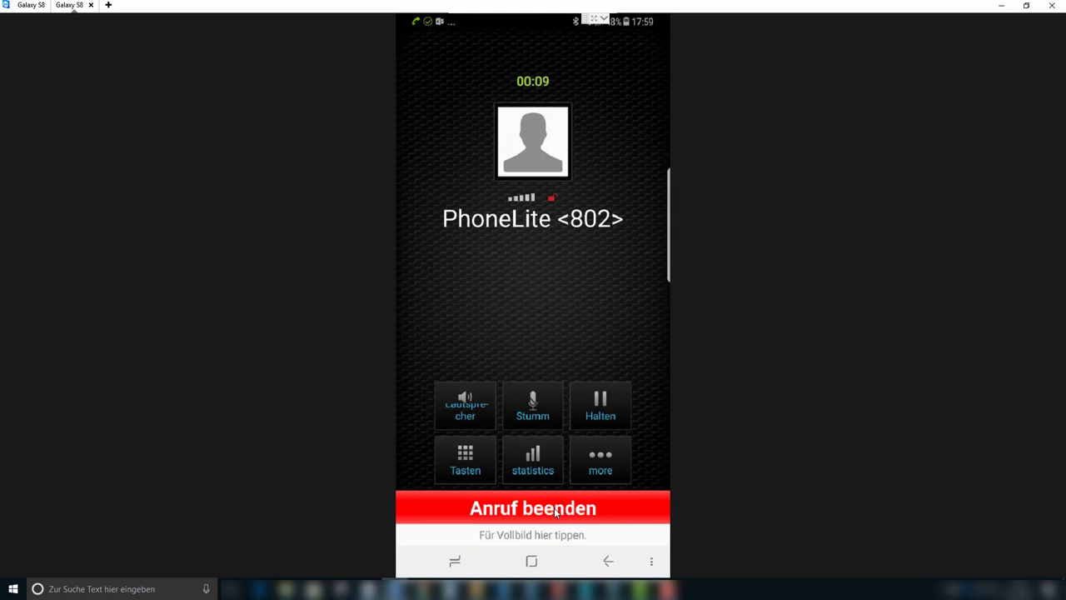
click(555, 509)
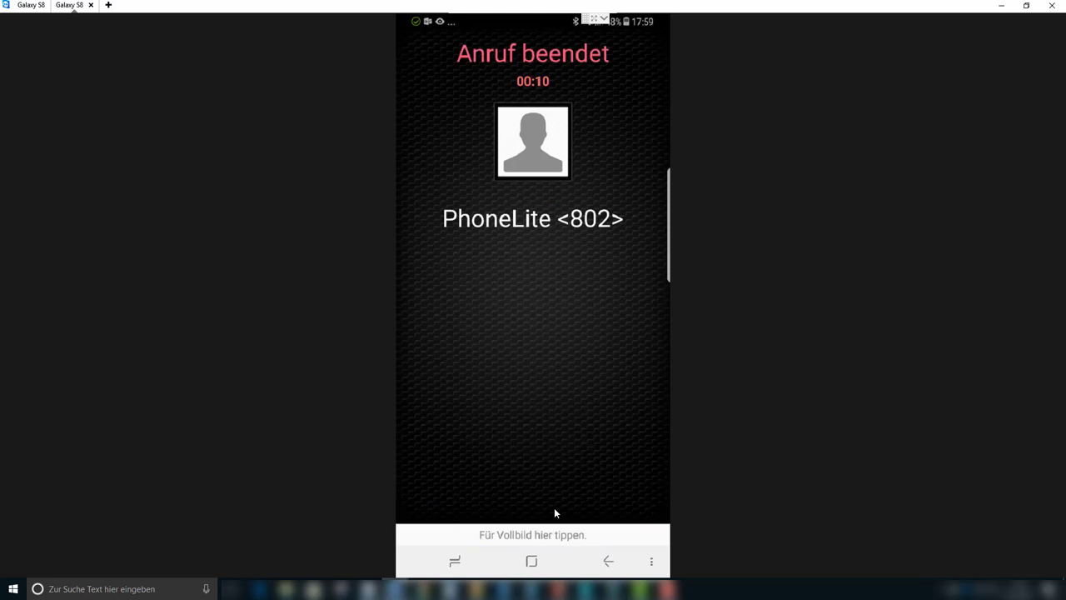
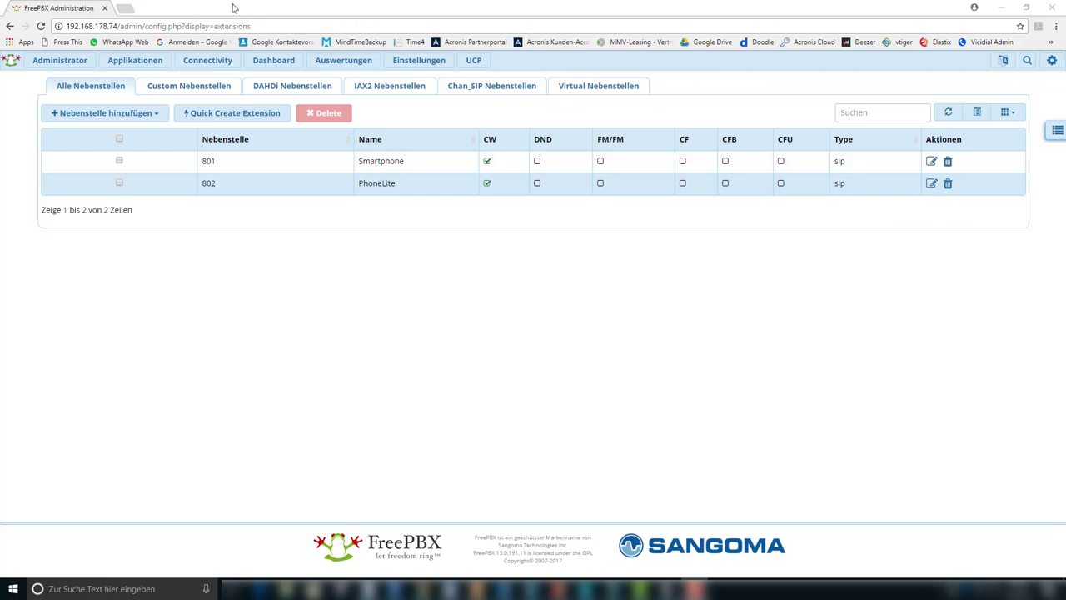
Open a new Chrome tab and load the FRITZ!Box login page at 192.168.178.1.
click(126, 9)
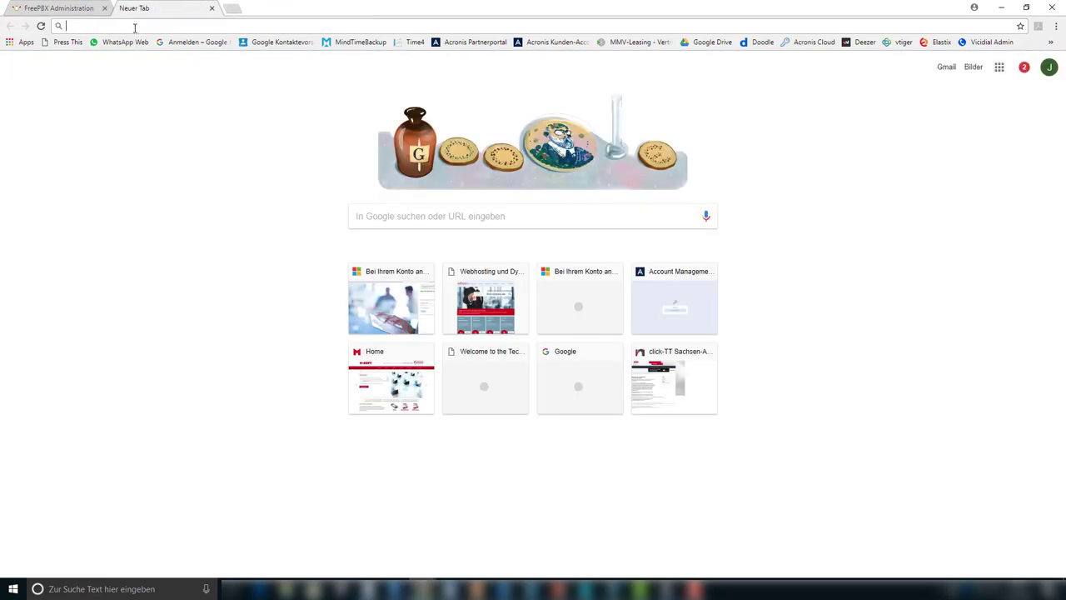
click(134, 27)
text(192.1)
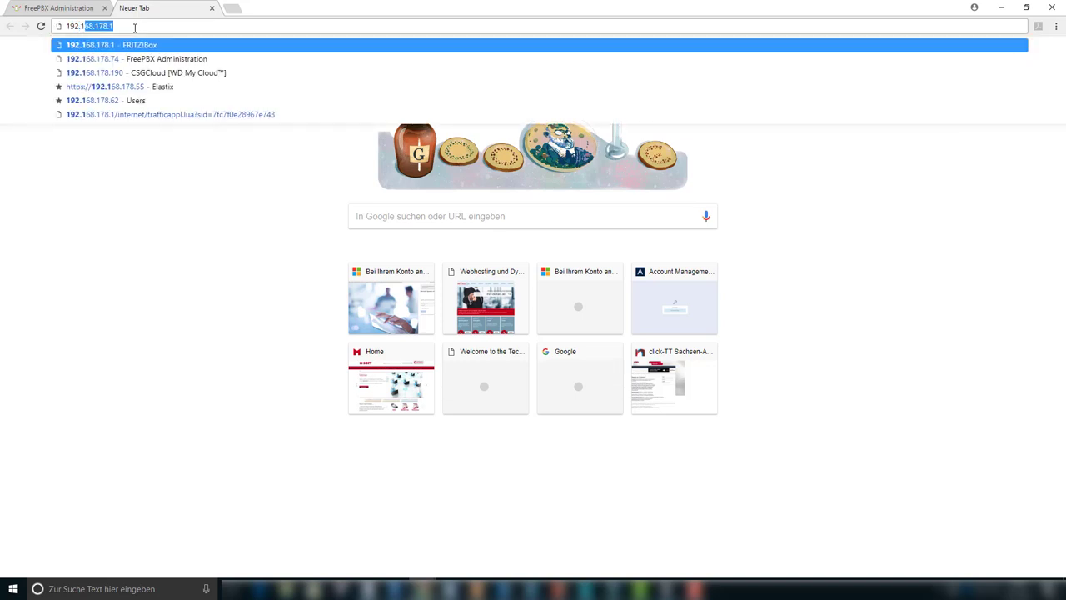
text(68.178.)
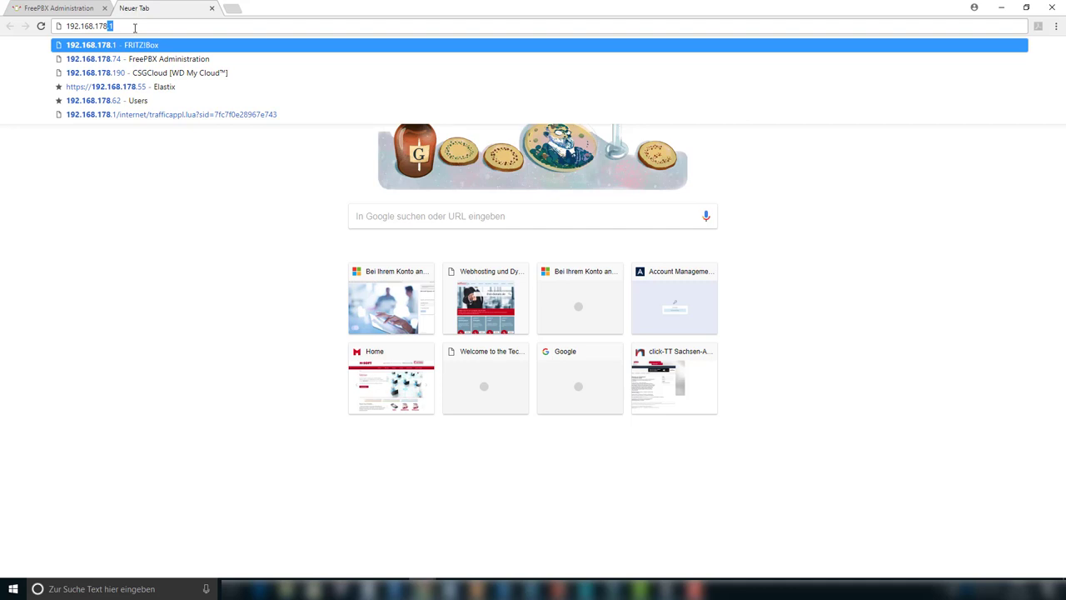
key(Return)
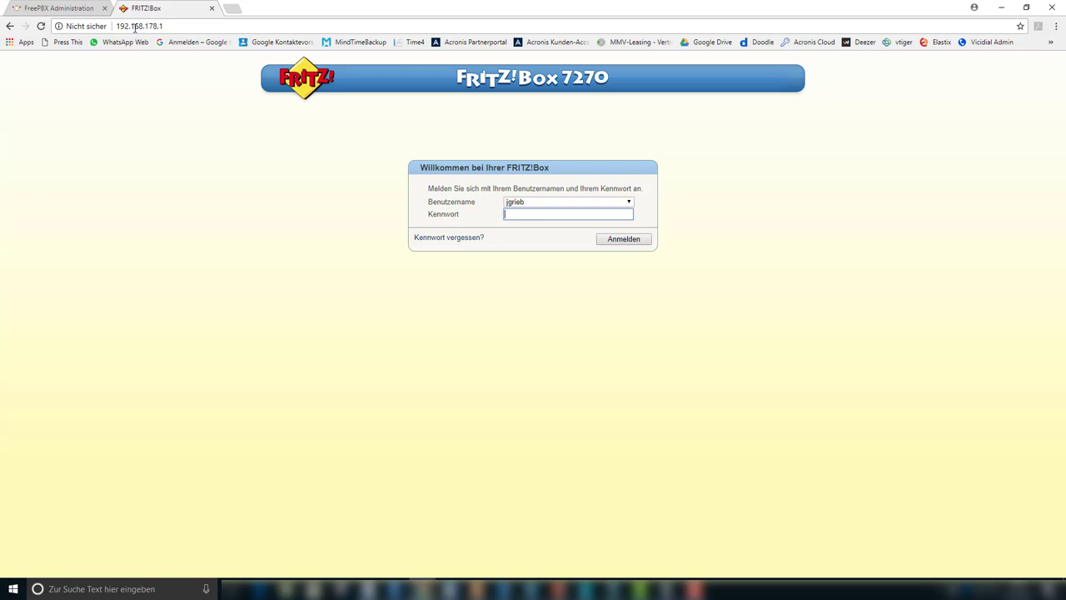
Log in to the FRITZ!Box with the router password and go to Telefonie > Telefoniegeräte.
text(••••••••)
click(634, 240)
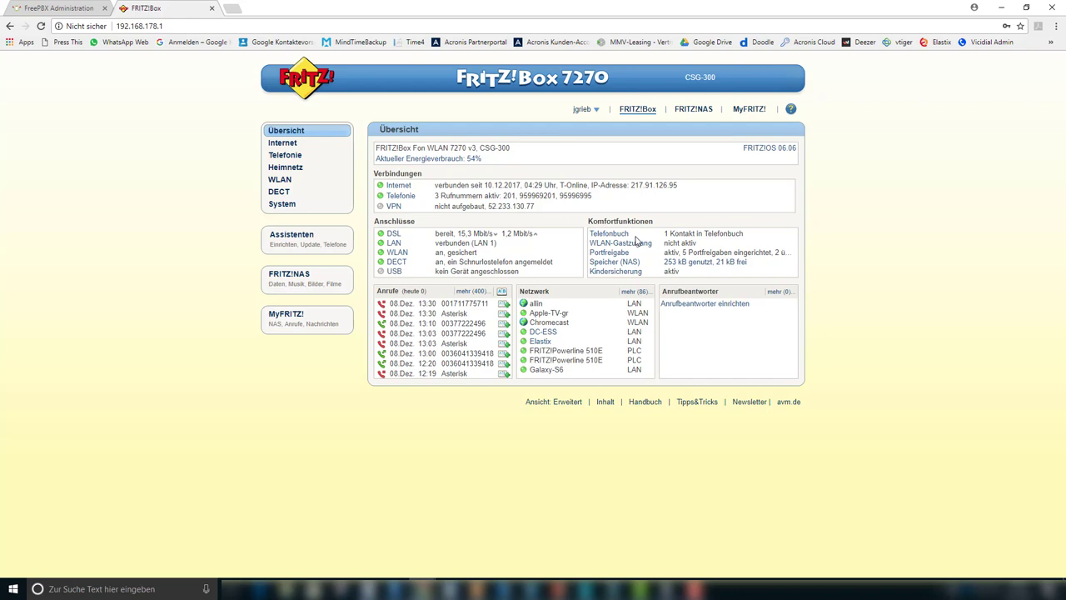
click(289, 158)
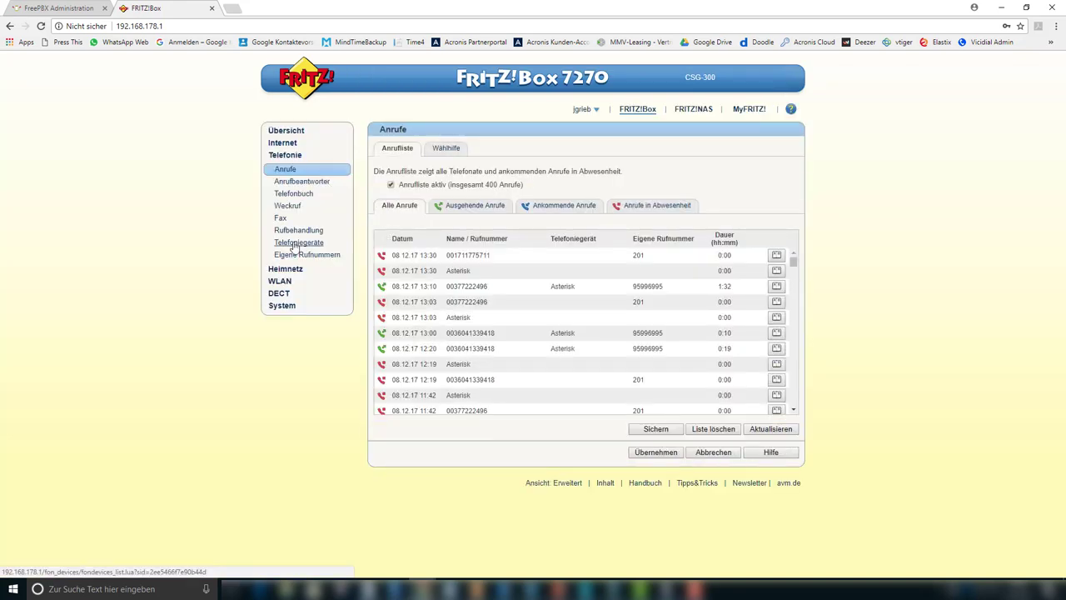
click(296, 242)
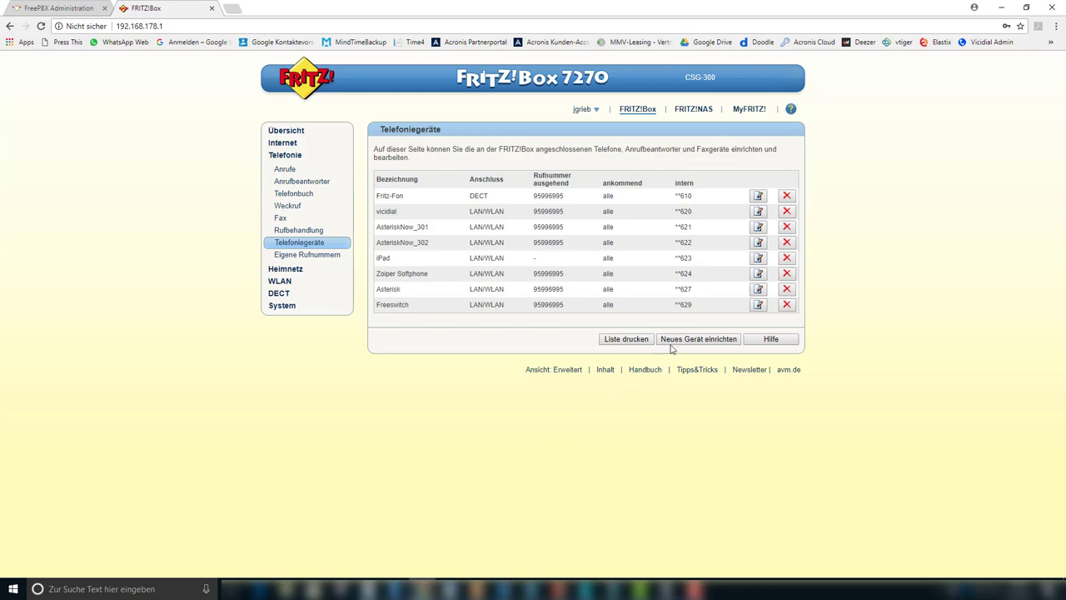
Set up a new telephone as a LAN/WLAN (IP-Telefon) device named 'Asterisk Test'.
click(676, 340)
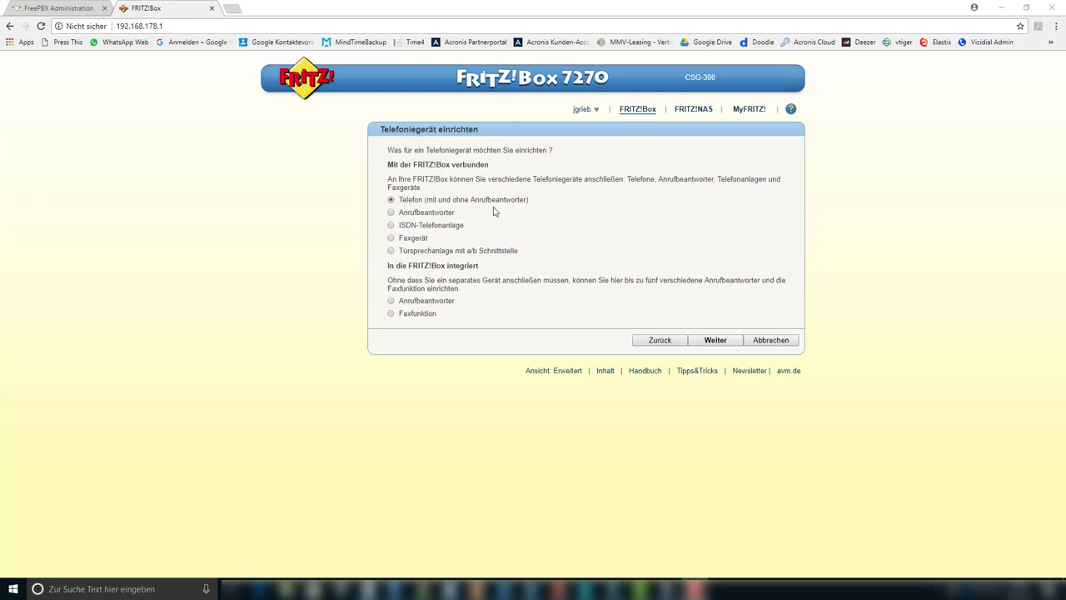
click(723, 344)
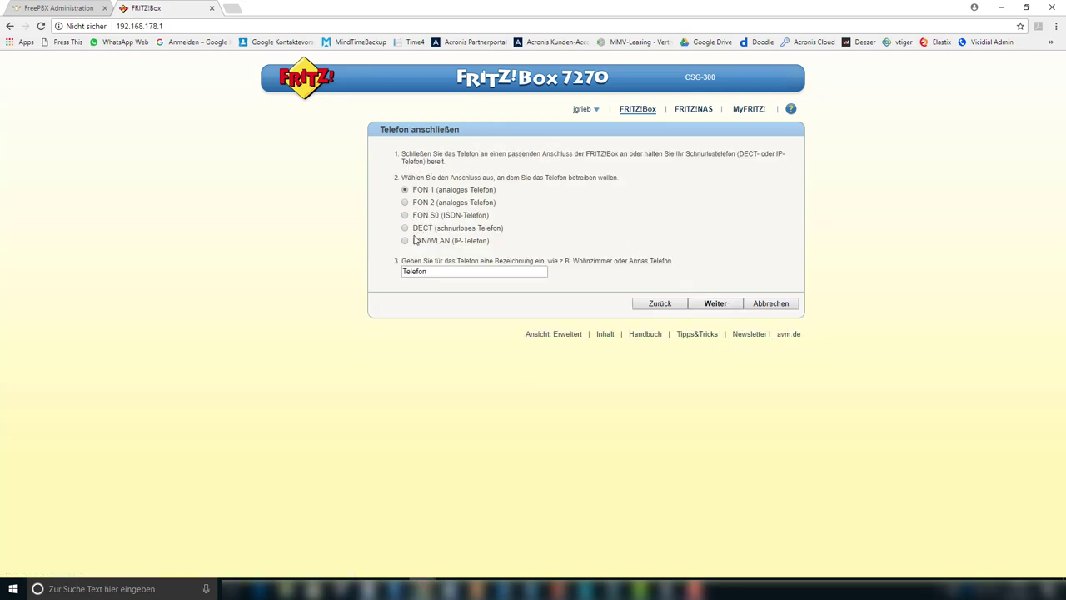
click(406, 241)
drag(451, 271, 379, 271)
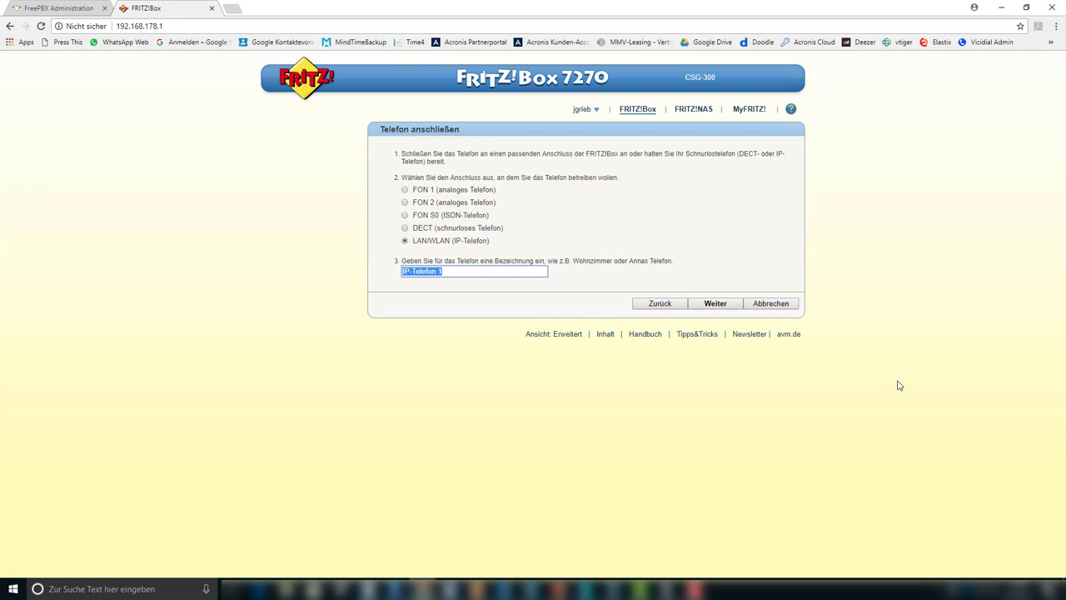
text(Aster)
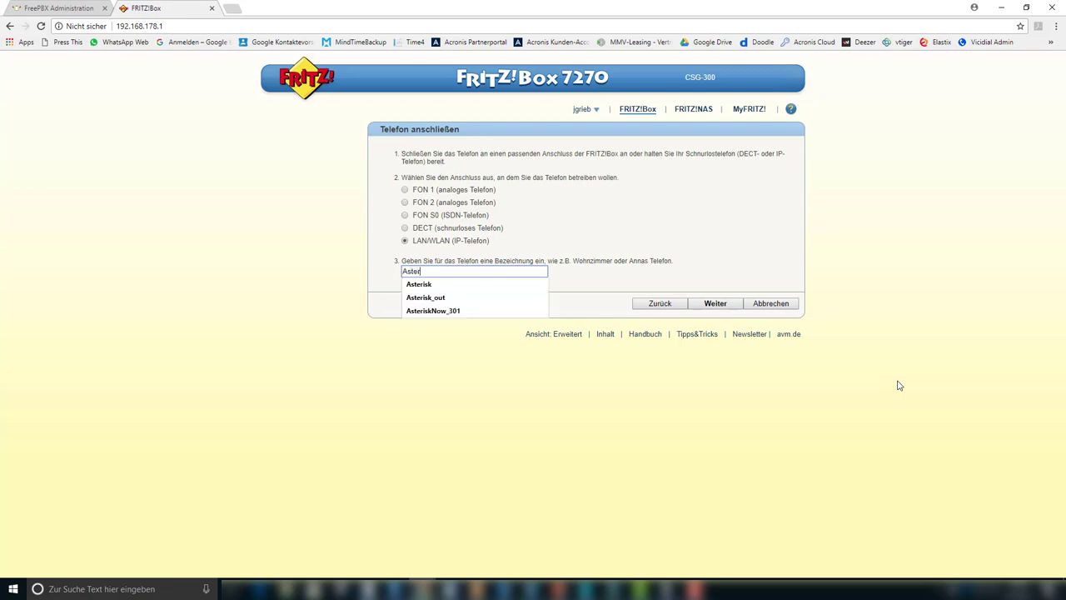
text(isk Test)
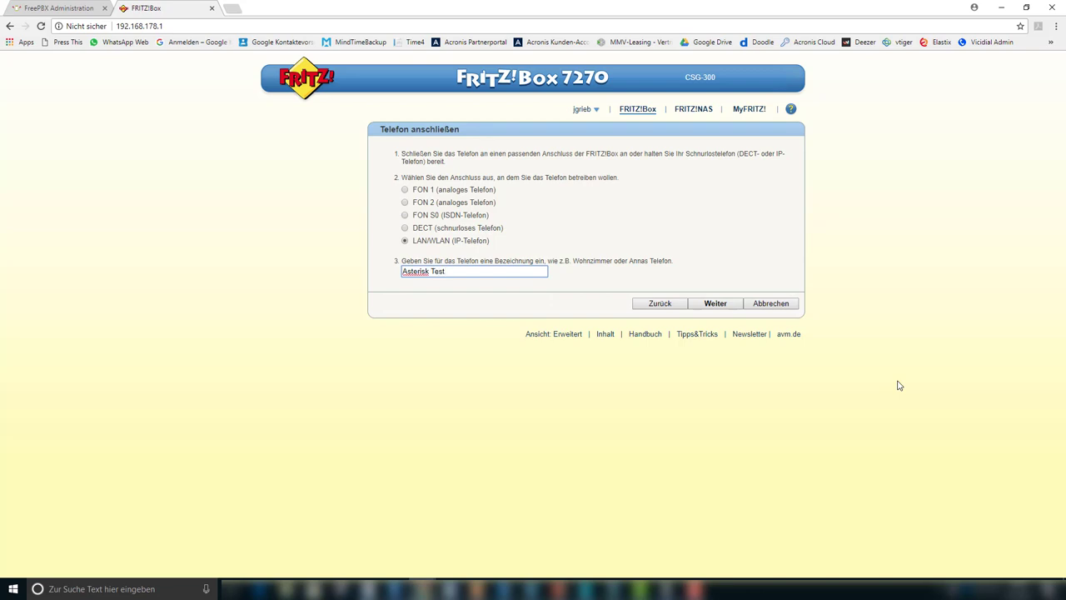
click(722, 307)
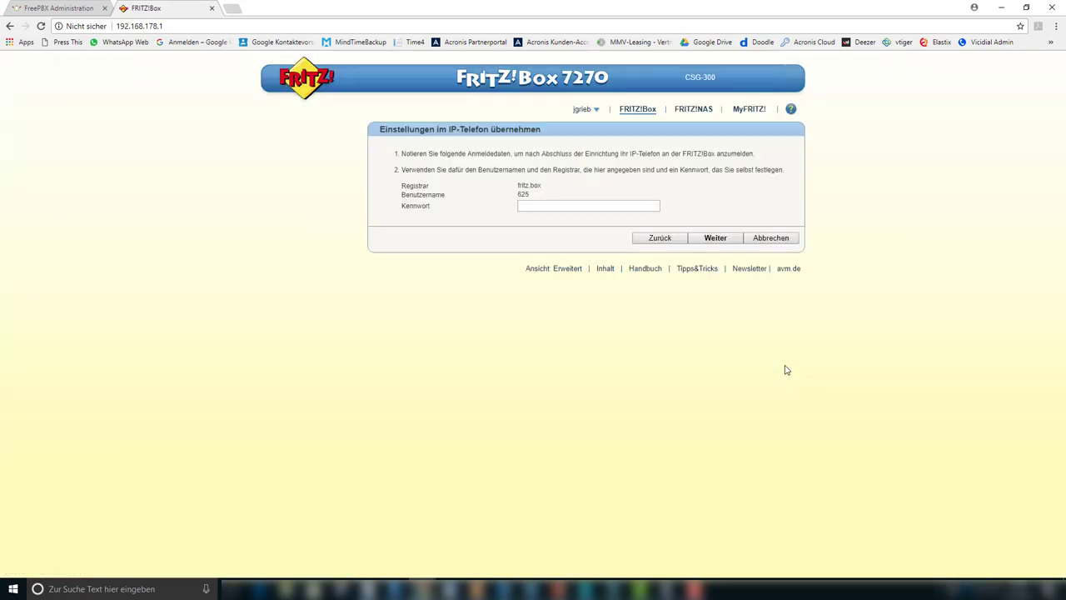
Enter a password for the IP phone with username 625 and continue.
double_click(522, 194)
click(540, 202)
click(536, 206)
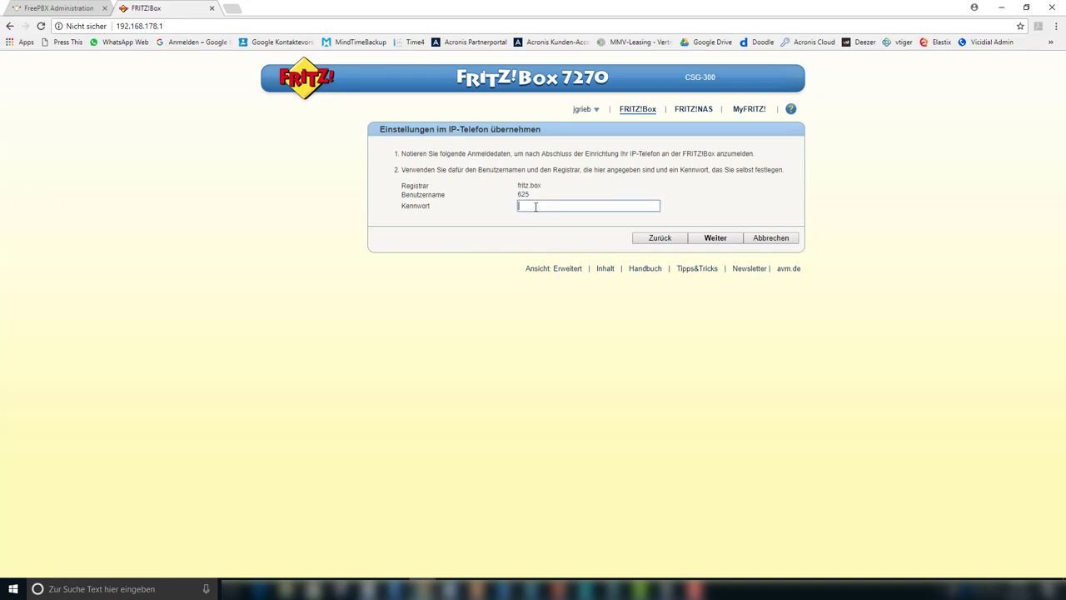
click(716, 239)
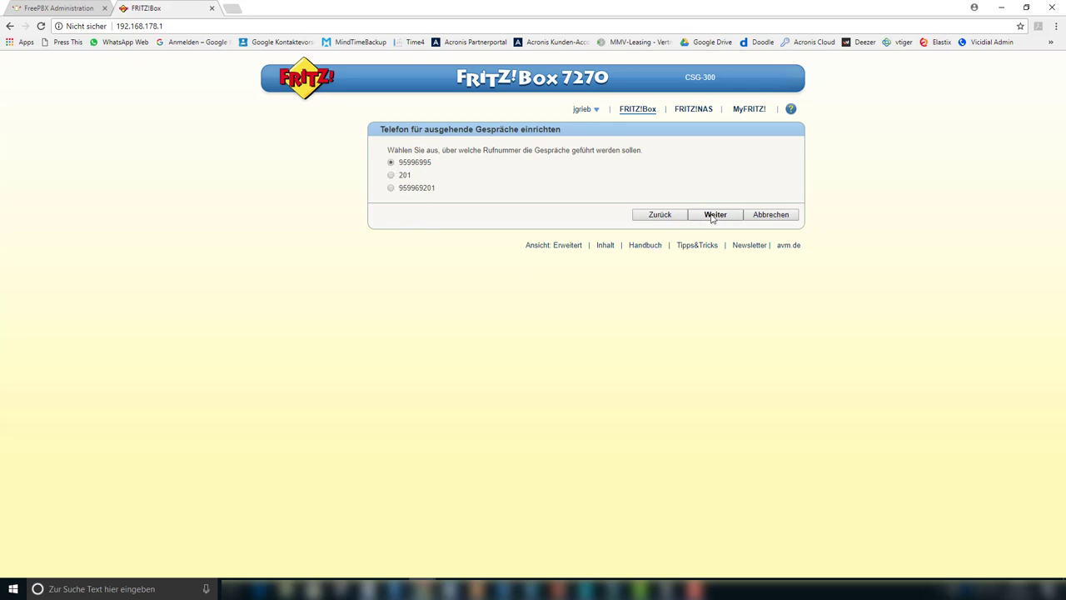
click(712, 216)
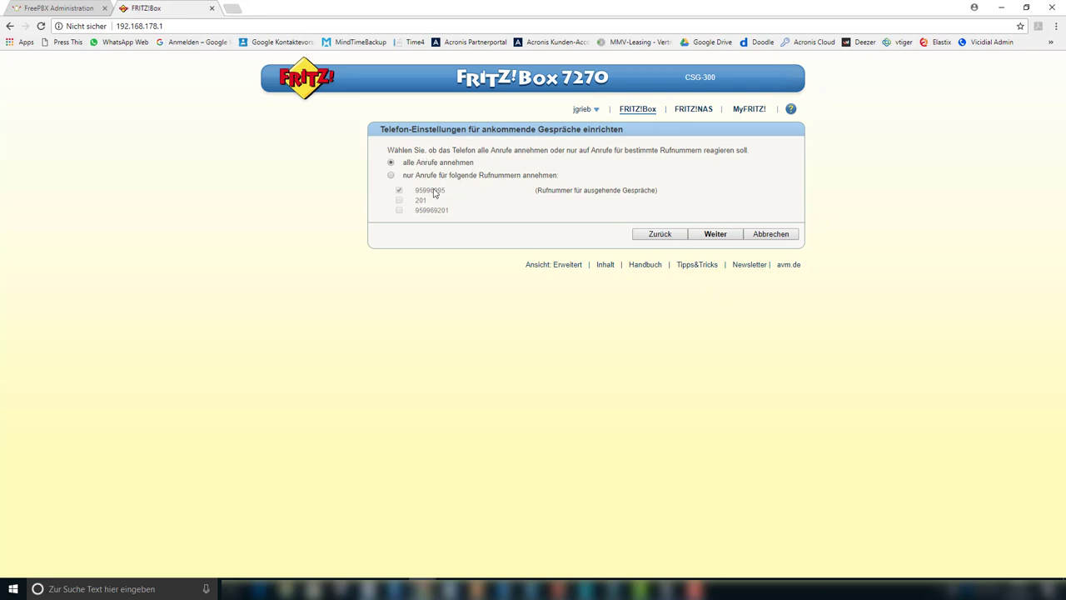
click(718, 236)
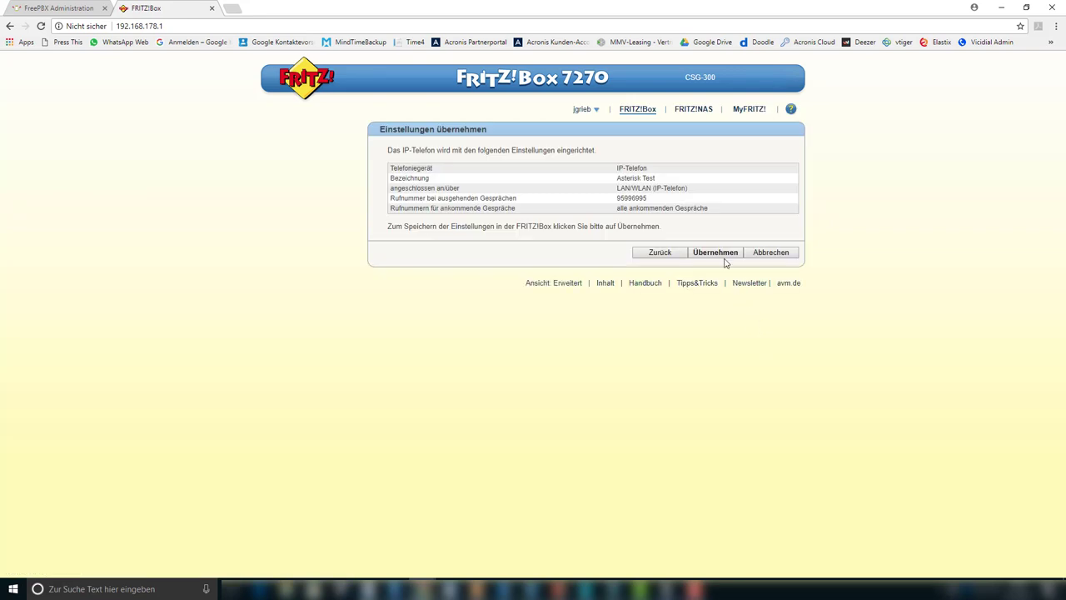
click(721, 254)
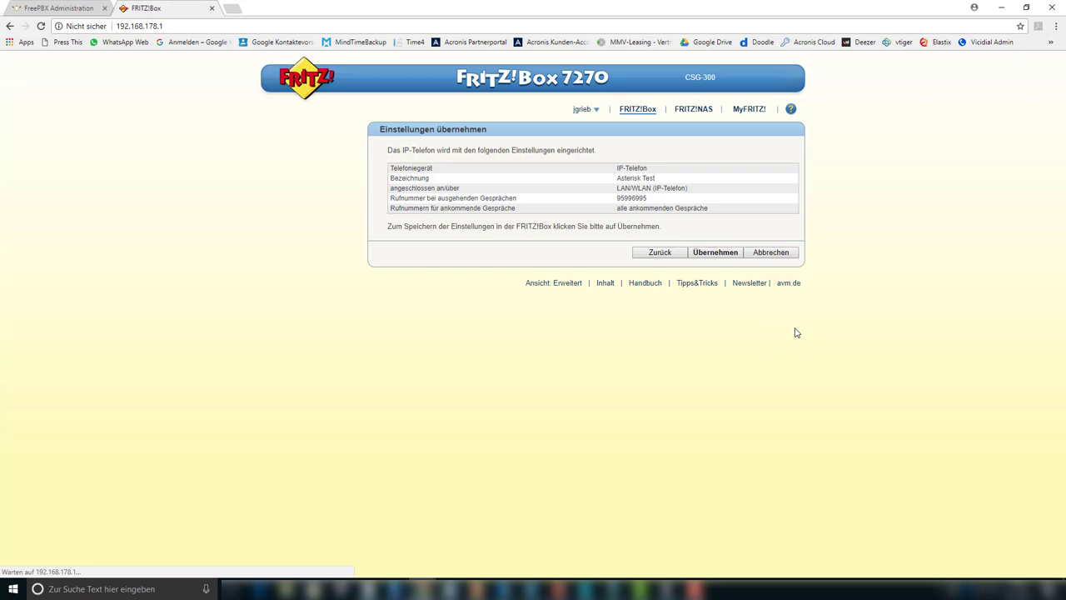
click(721, 256)
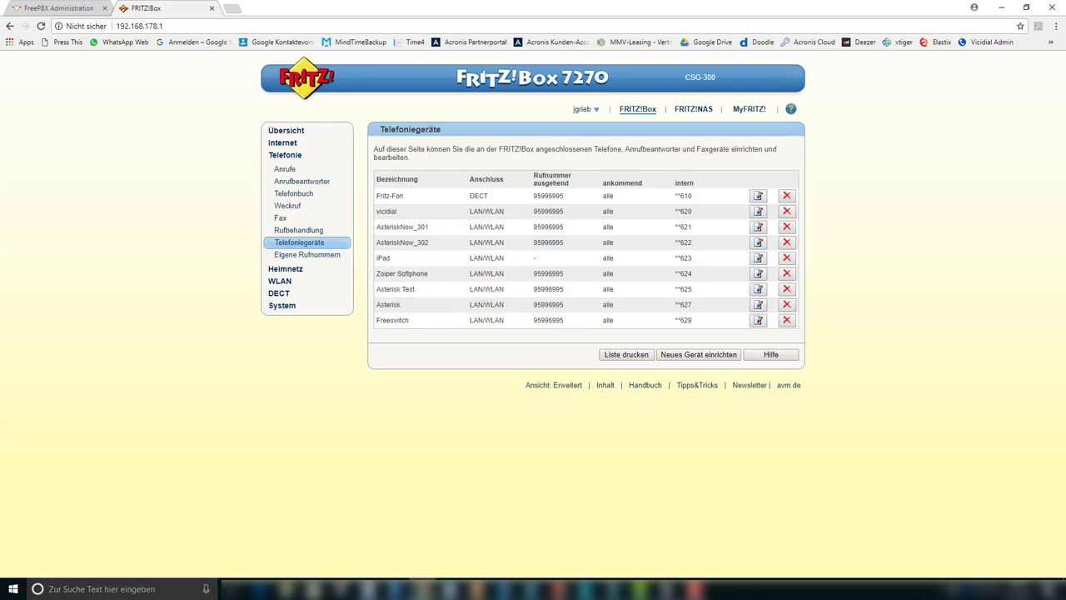
In FreePBX Advanced Settings, remove the T from Asterisk Dial Options and outbound trunk dial options.
key(ctrl+shift+Tab)
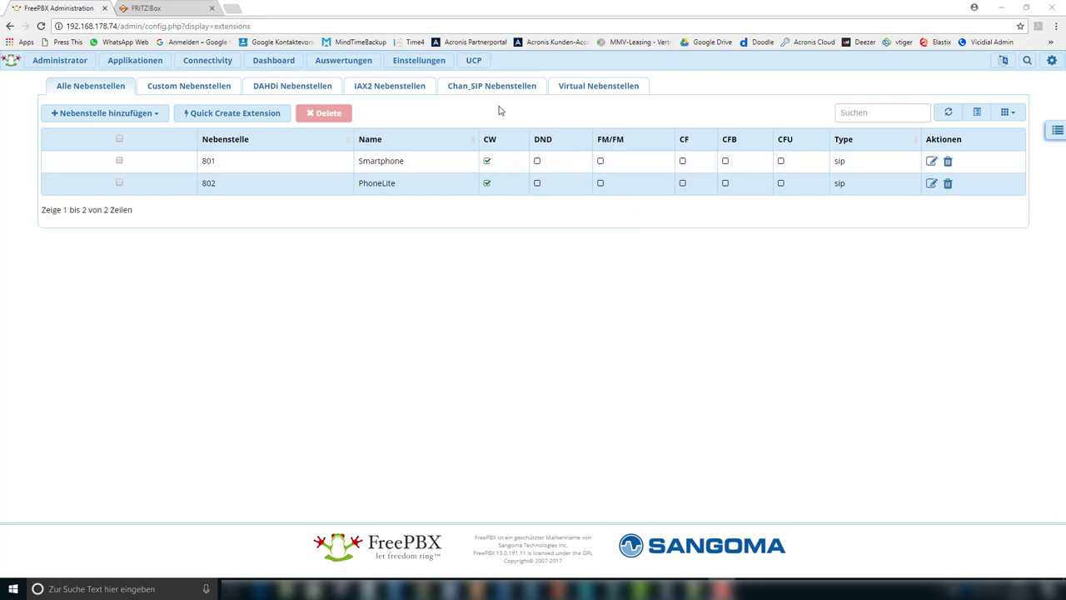
mouse_move(421, 65)
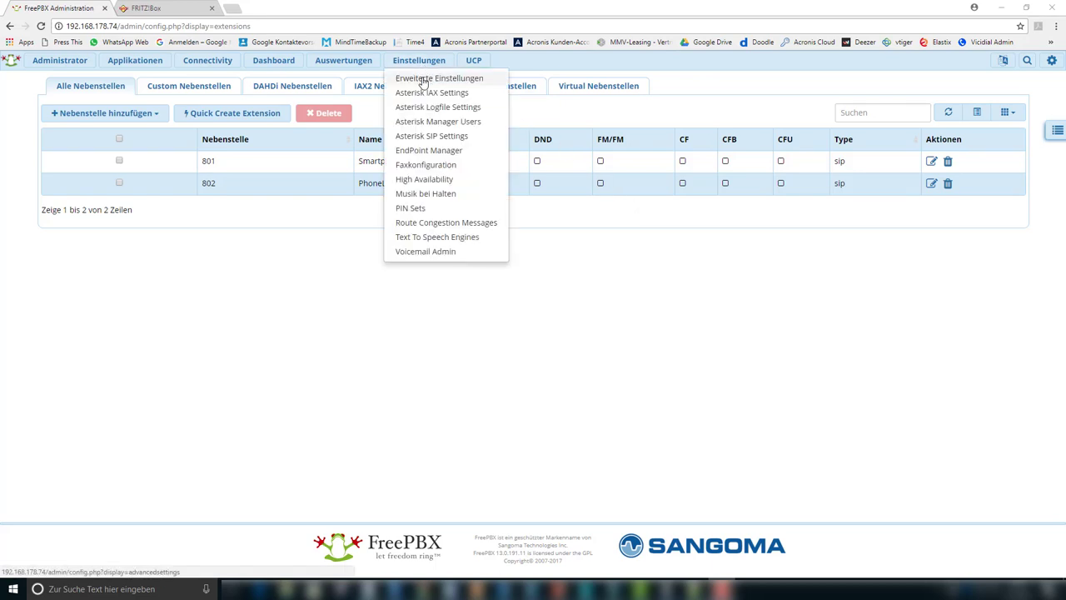
click(423, 80)
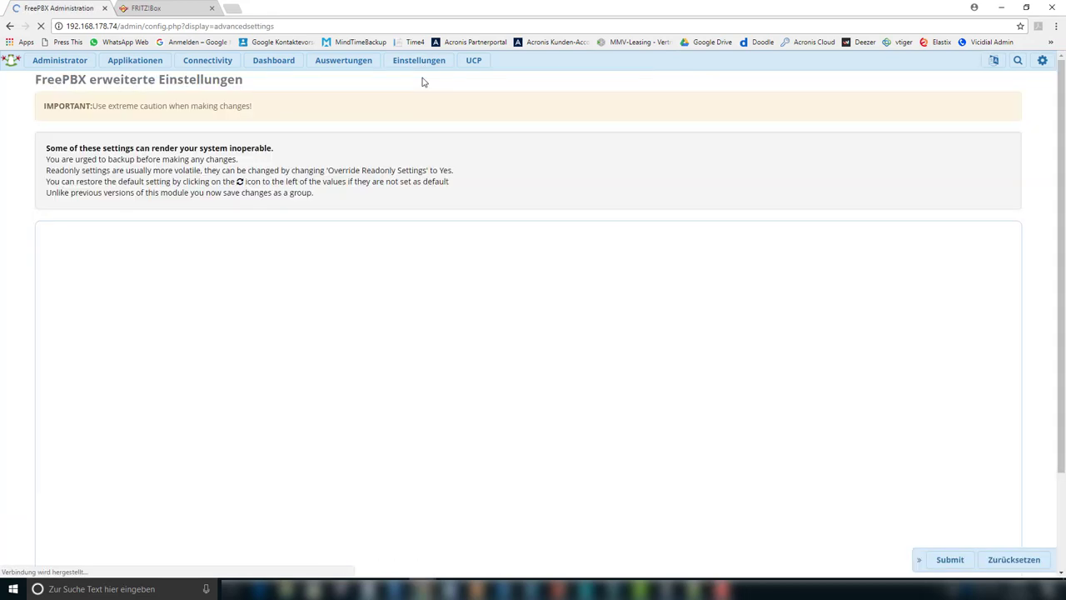
drag(1061, 90, 1035, 287)
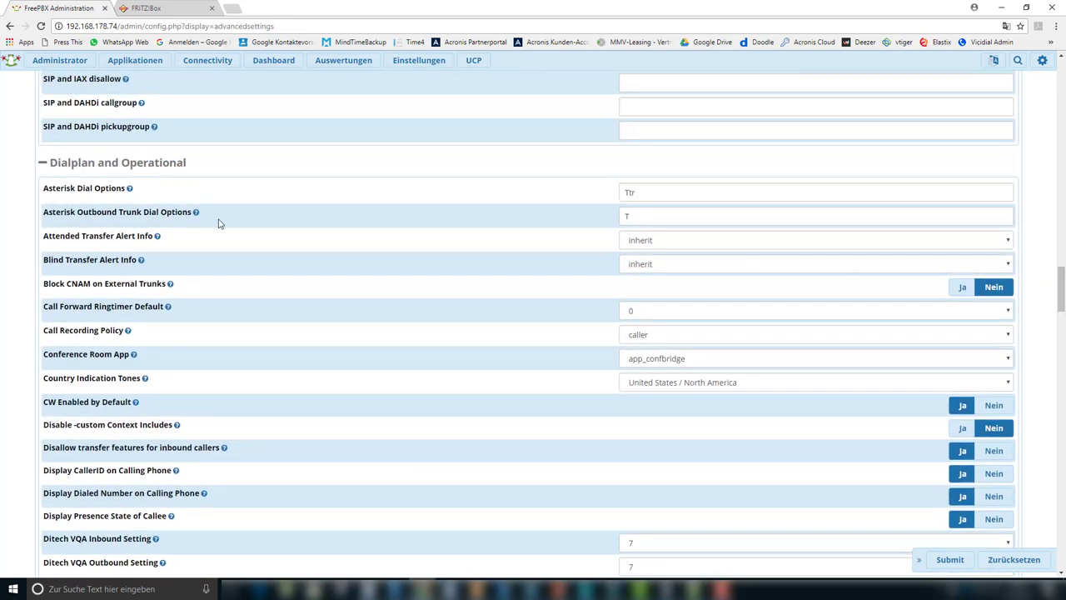
click(626, 193)
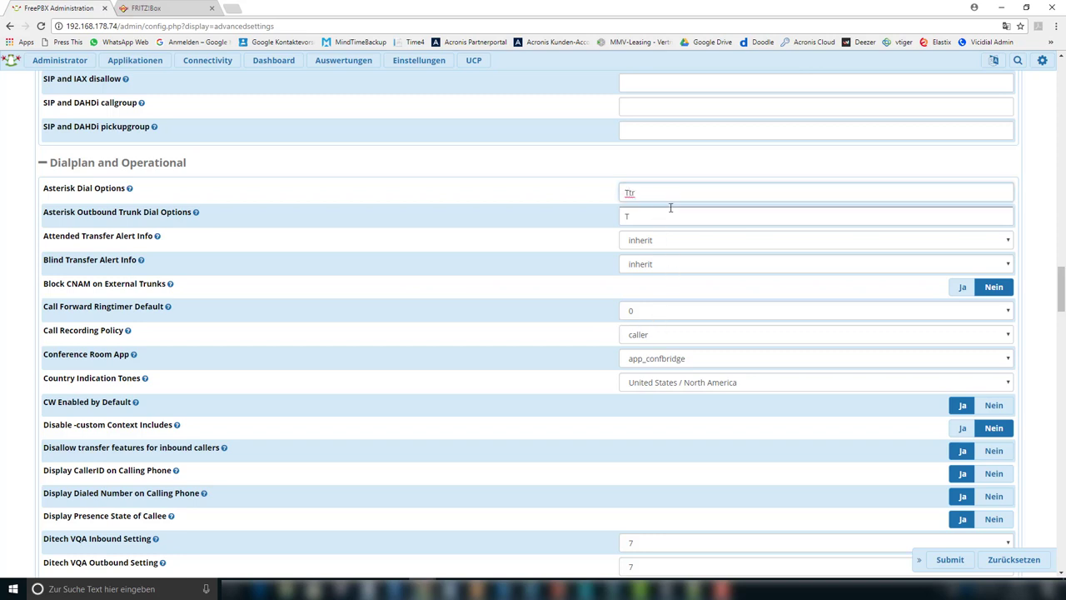
key(Delete)
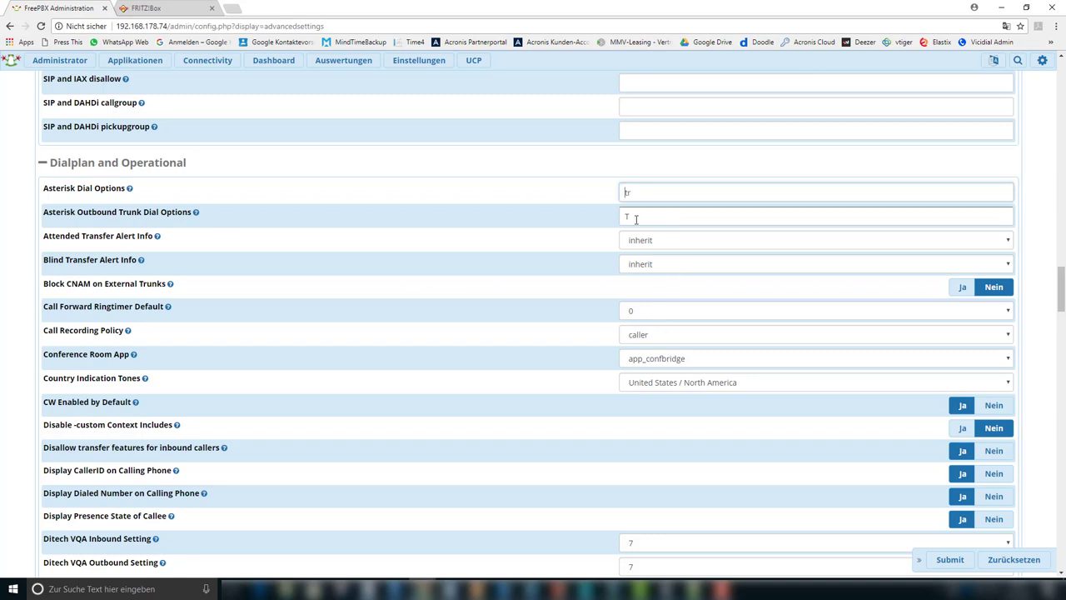
click(634, 219)
key(BackSpace)
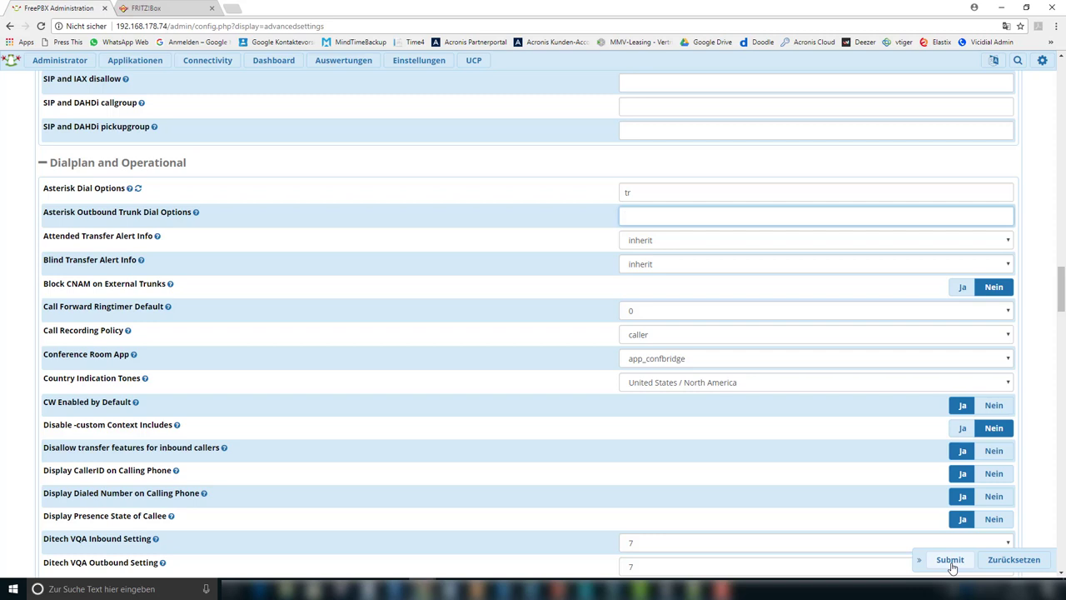
Submit the advanced settings and apply the configuration.
click(951, 564)
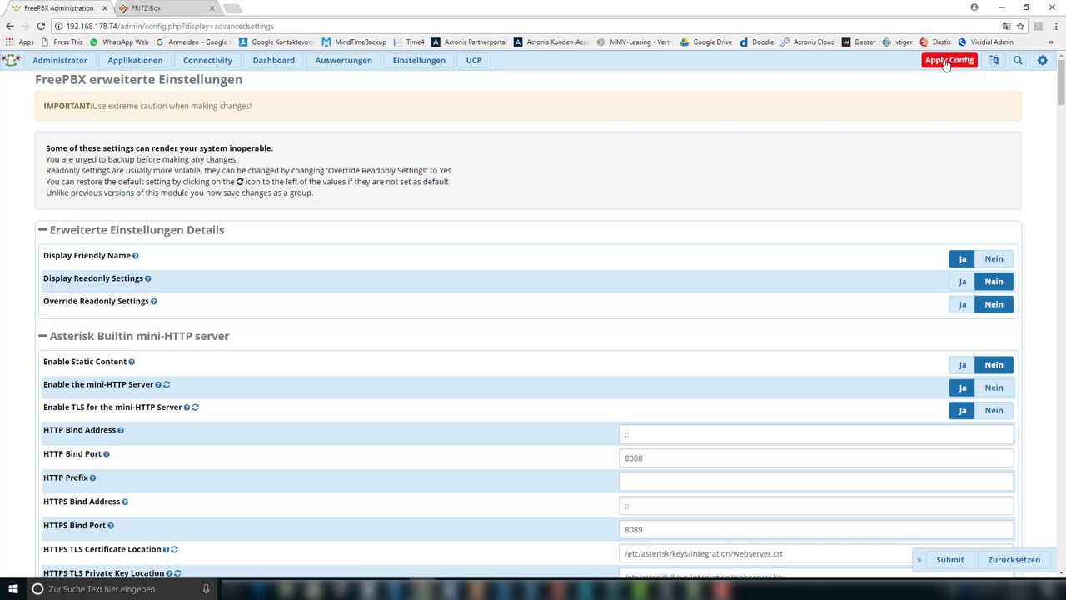
click(946, 63)
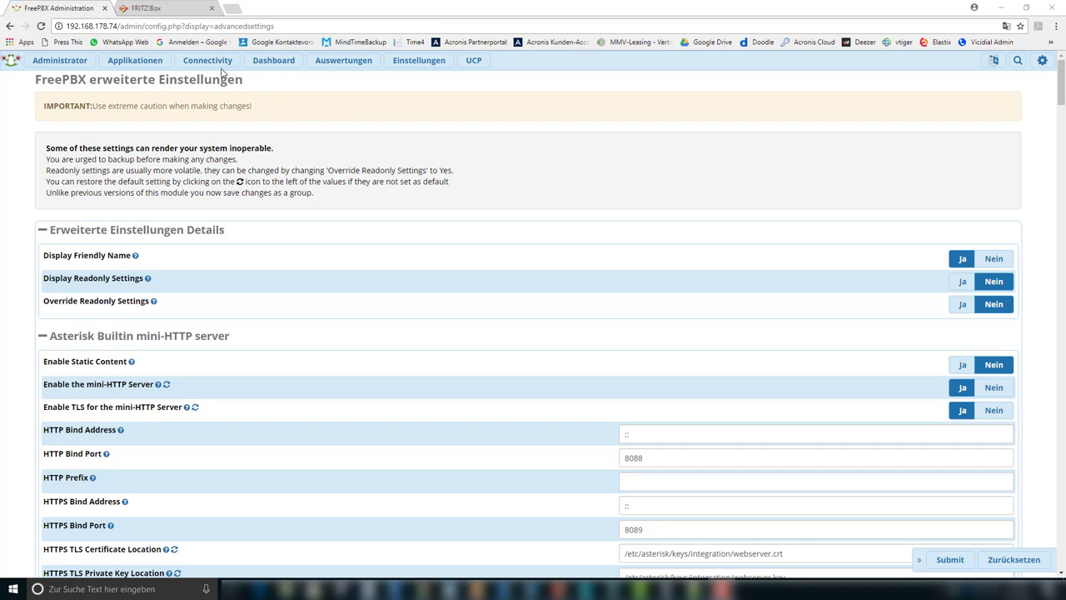
mouse_move(215, 65)
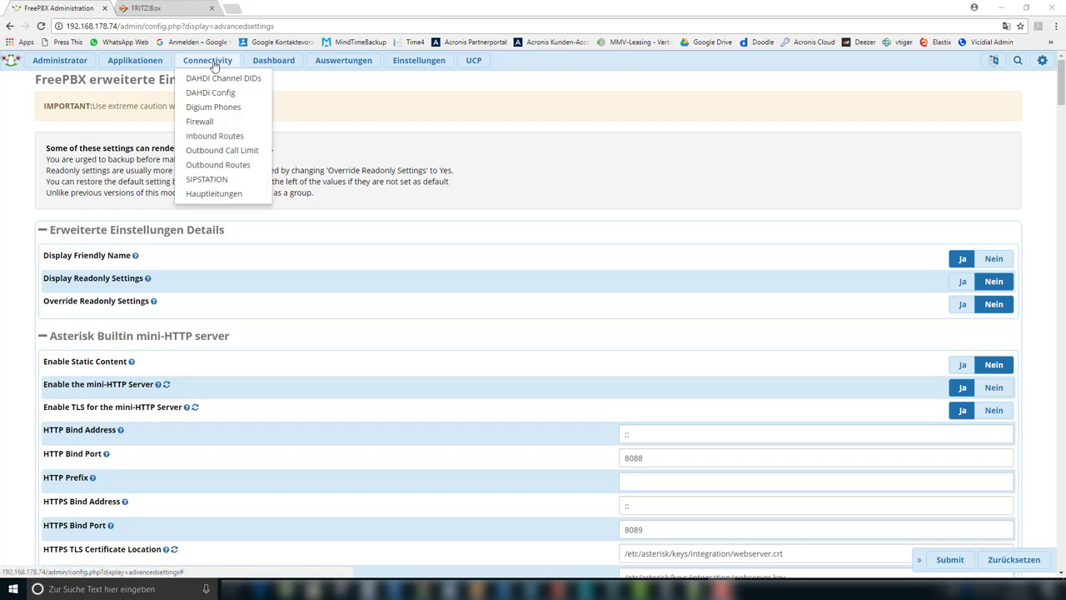
Add a SIP (chan_sip) trunk named FritzBox, entering the line's phone number as Outbound CallerID.
click(226, 195)
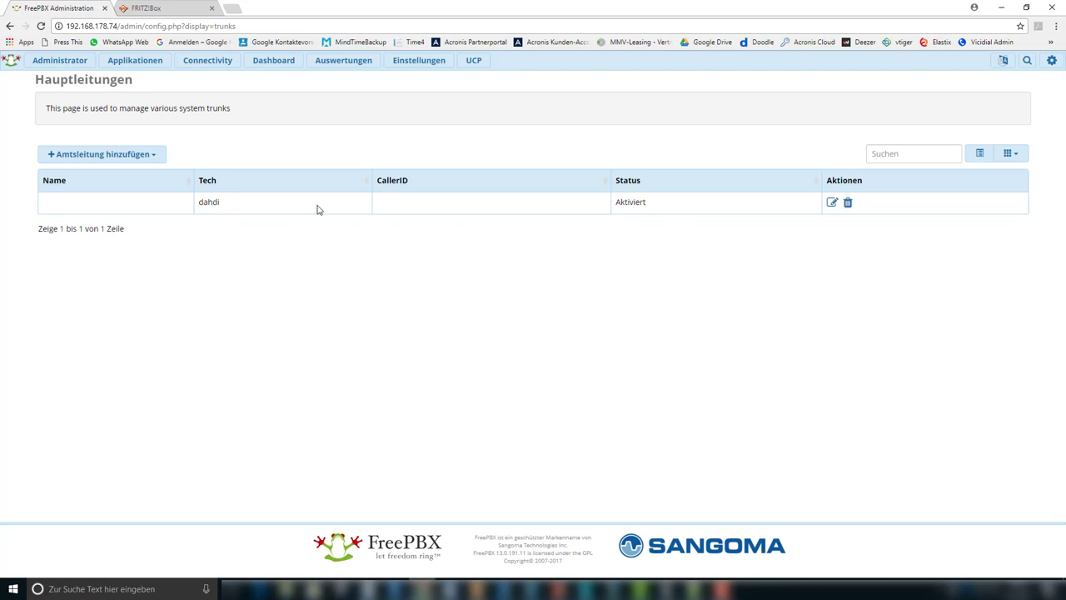
click(85, 155)
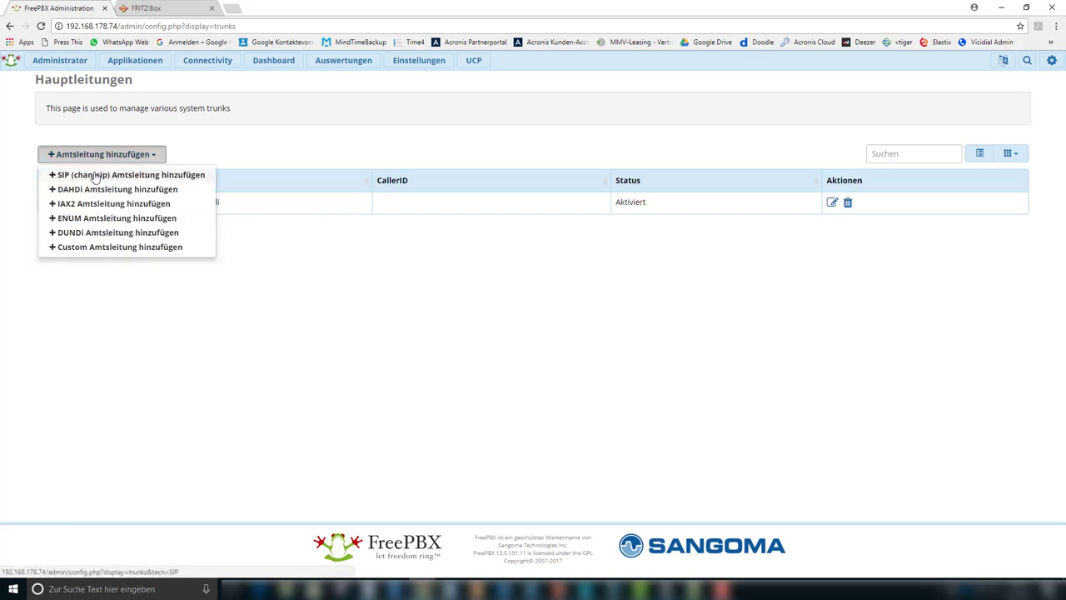
click(144, 178)
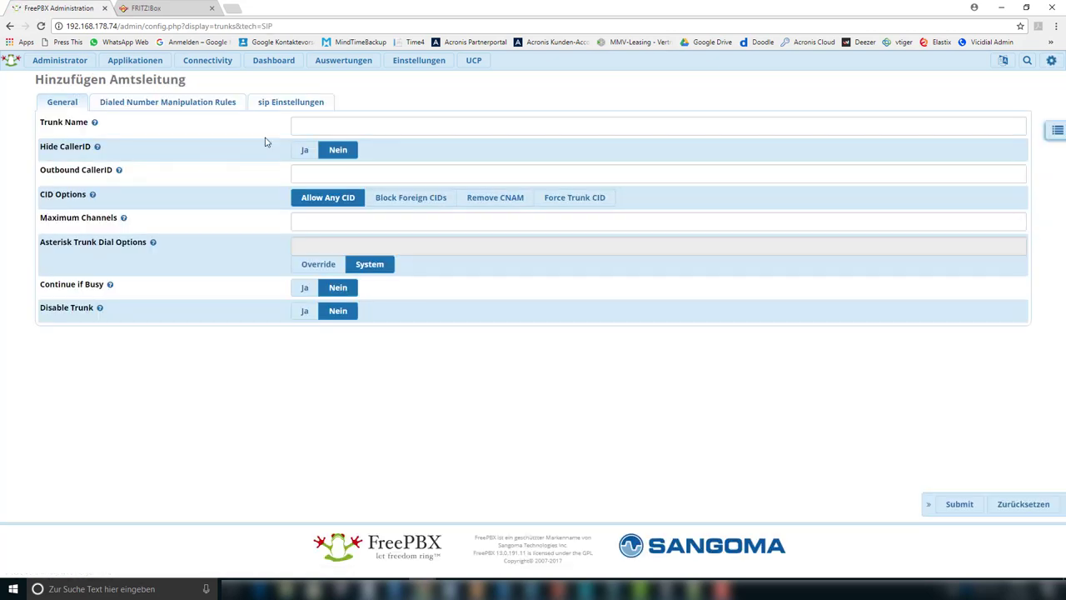
click(303, 125)
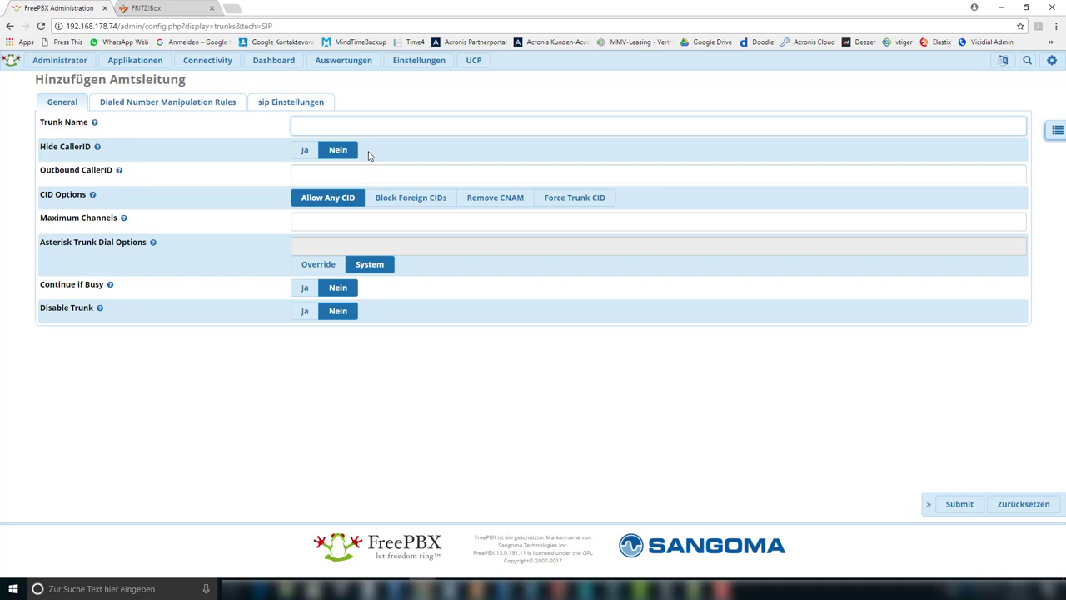
text(Fr)
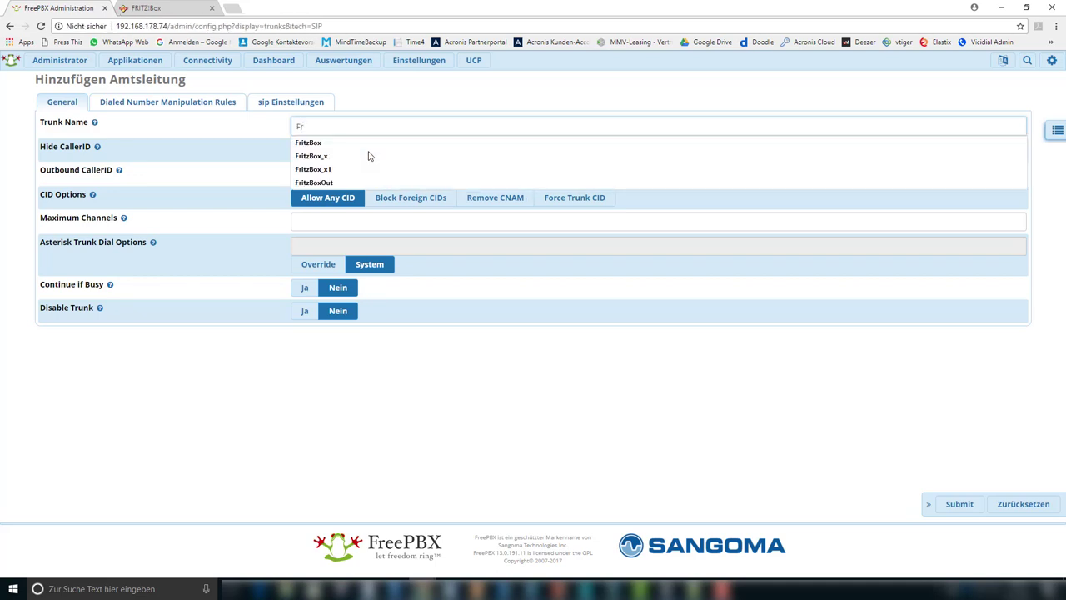
text(itzBox)
click(308, 143)
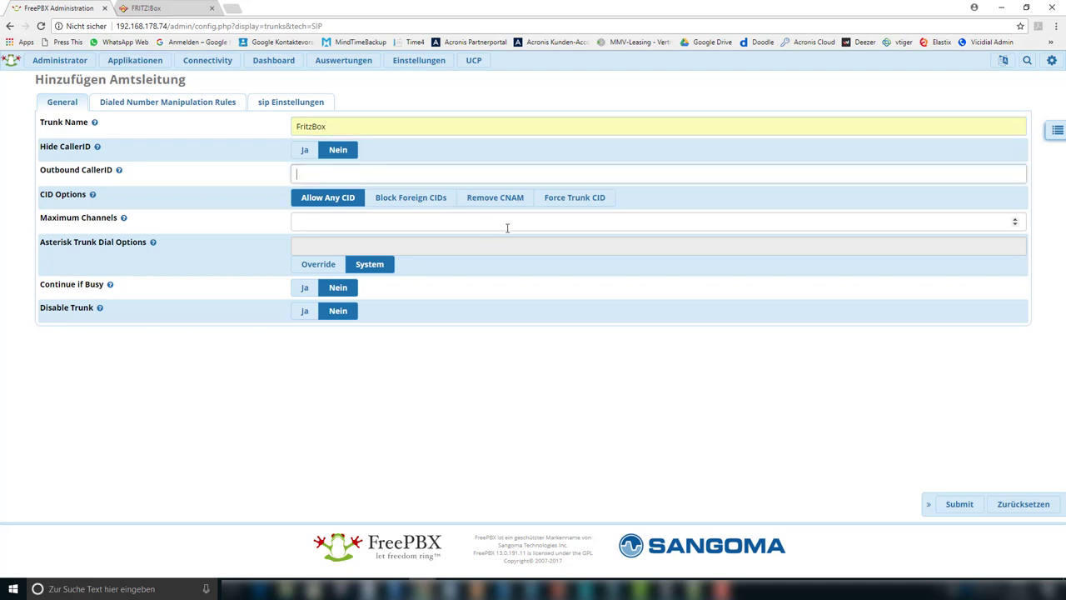
click(302, 174)
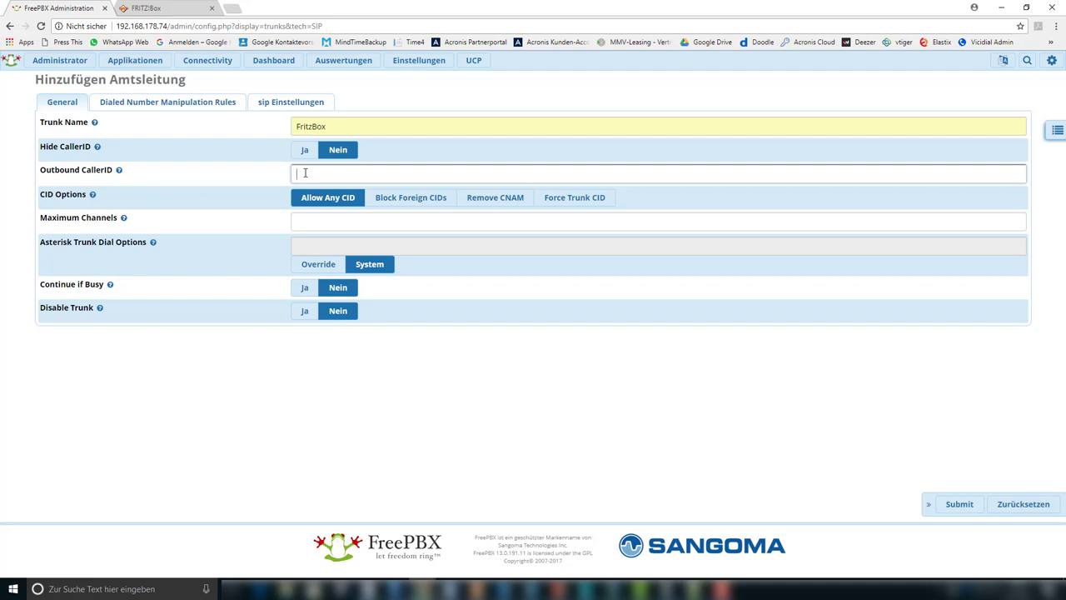
text(0)
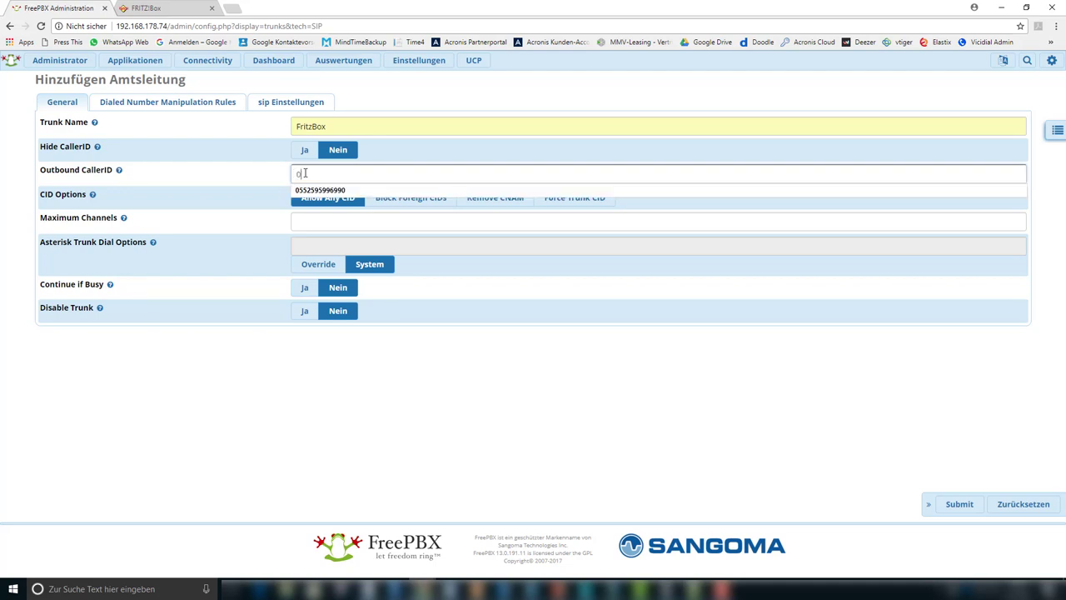
text(1247652)
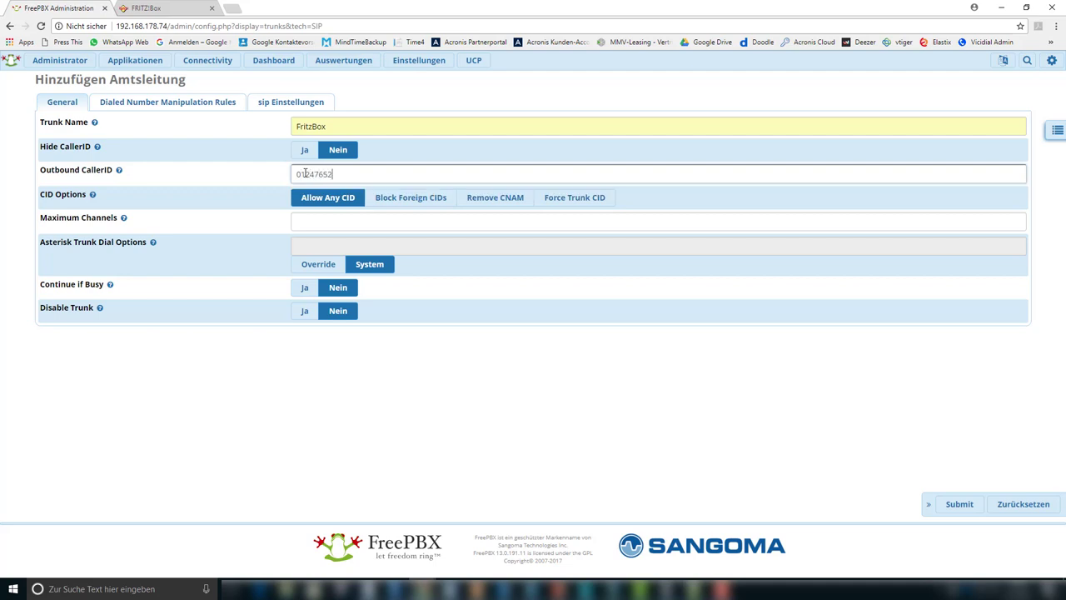
click(423, 225)
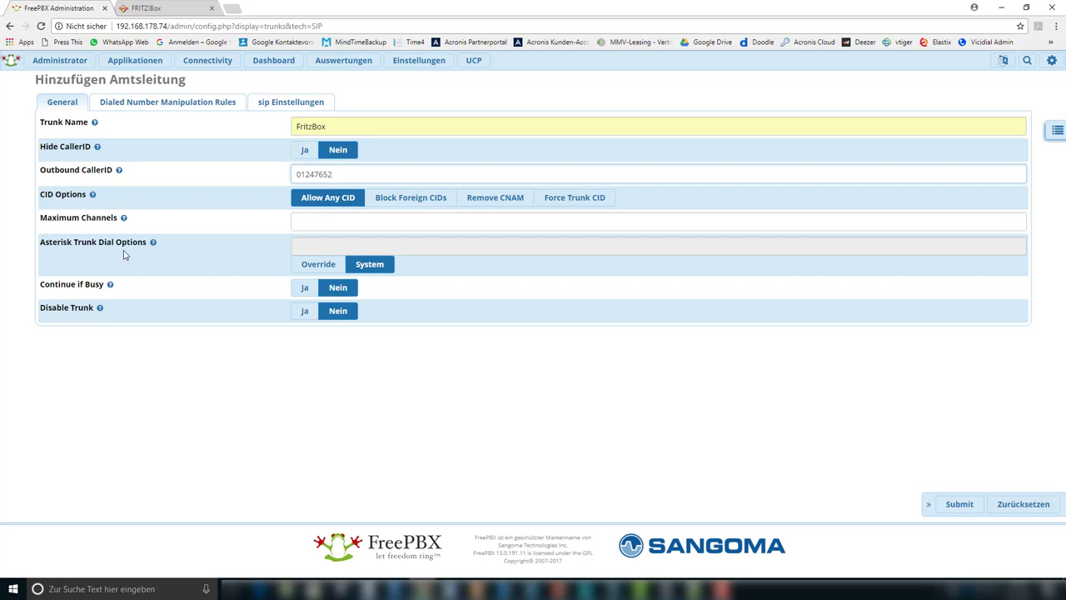
mouse_move(153, 242)
Add a dialed number rule to the FritzBox trunk: prepend 0, prefix 0, match pattern 'ZZZZ.'.
click(167, 102)
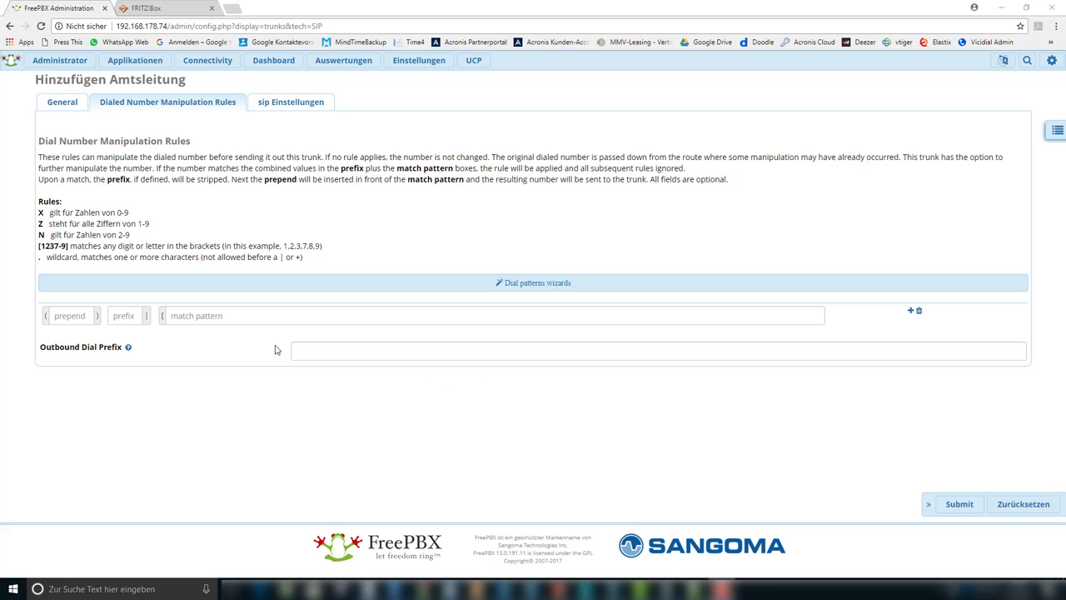
click(70, 316)
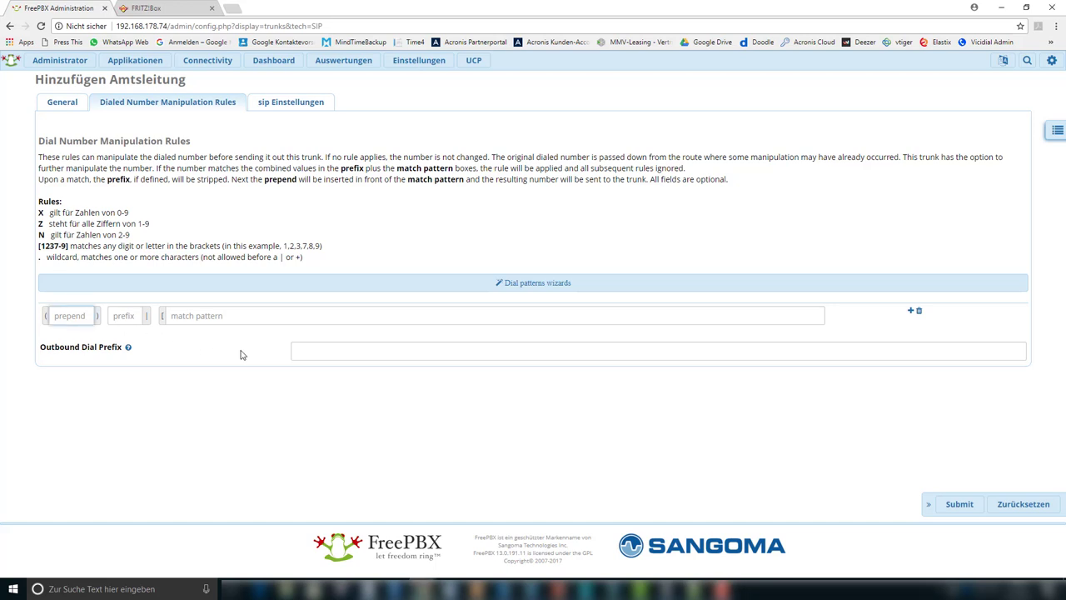
text(0)
click(133, 317)
text(0)
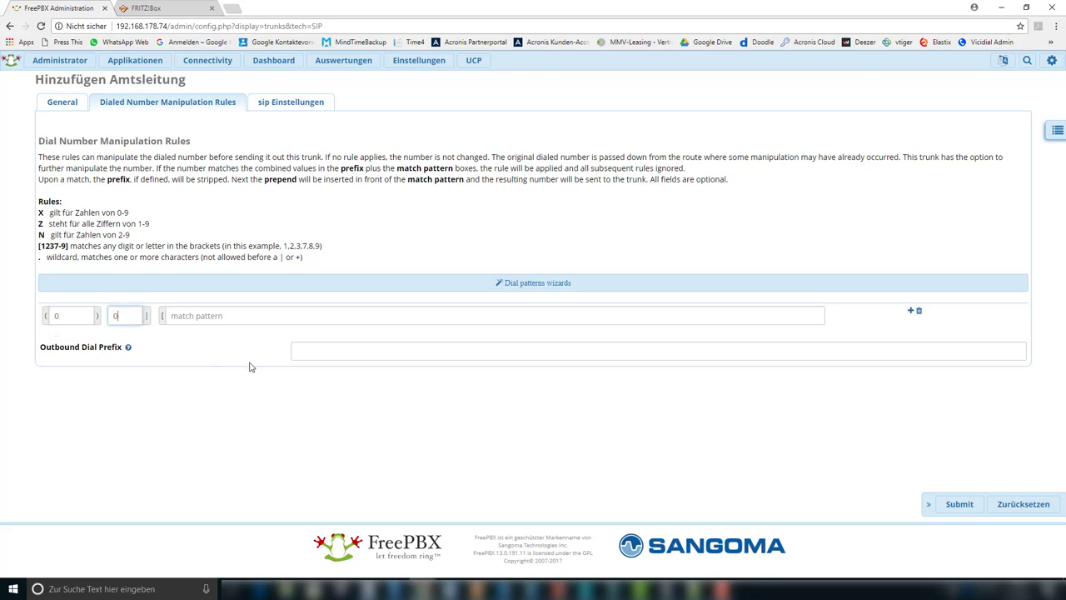
click(180, 316)
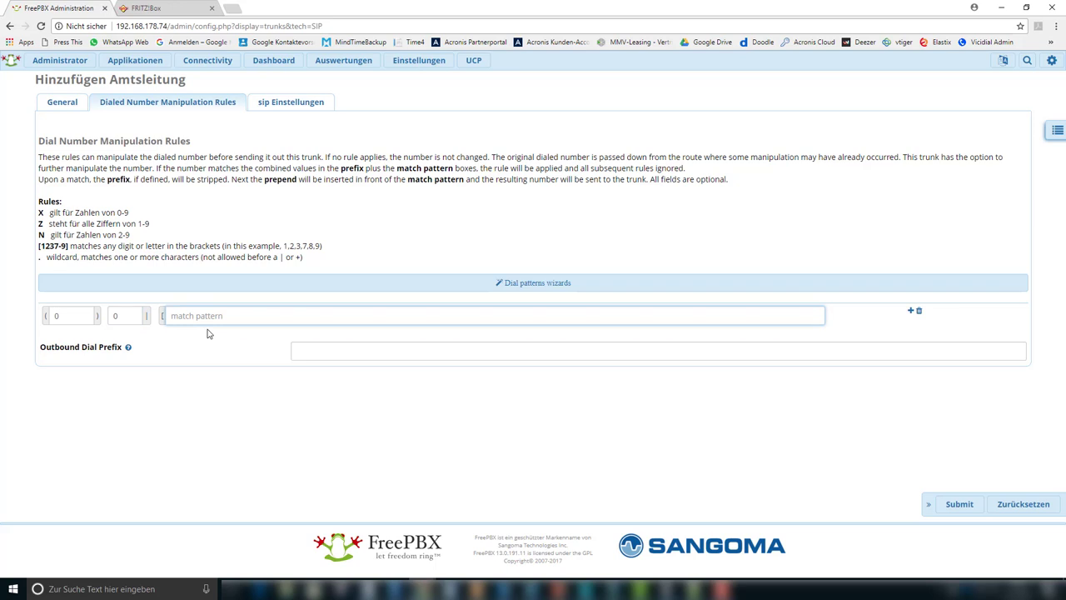
text(ZZZZ.)
Replace the sample outgoing PEER Details with the pasted FritzBox configuration for host 192.168.178.1.
click(270, 103)
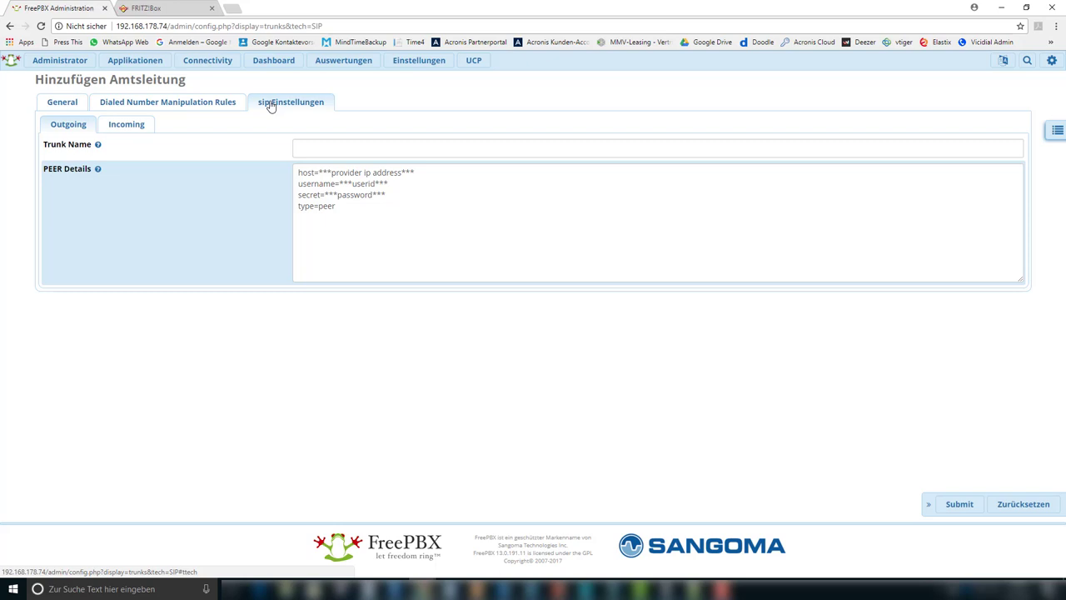
click(344, 208)
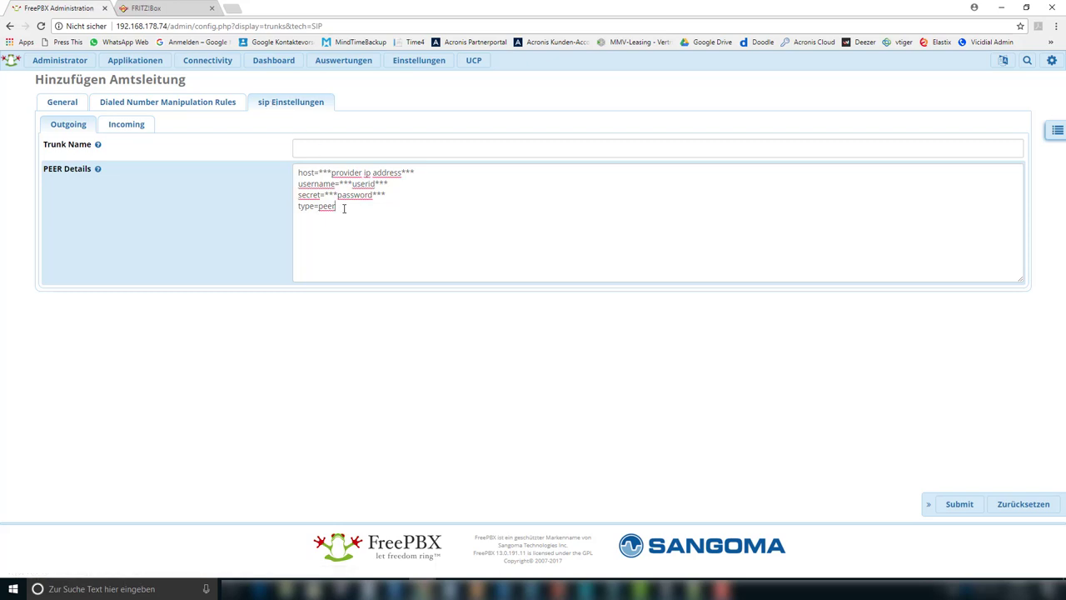
drag(343, 208, 283, 175)
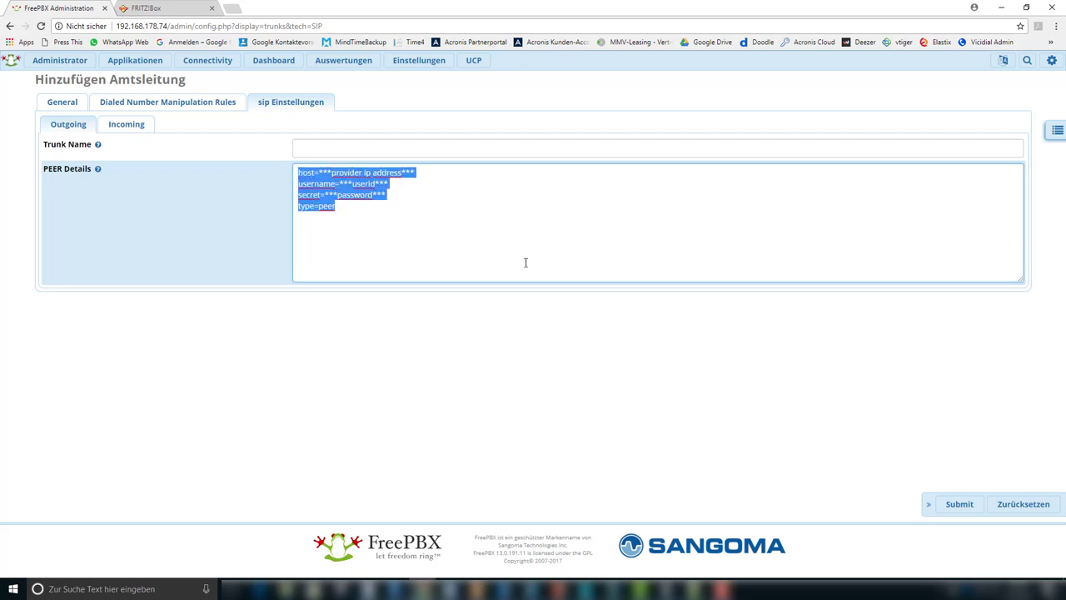
key(Delete)
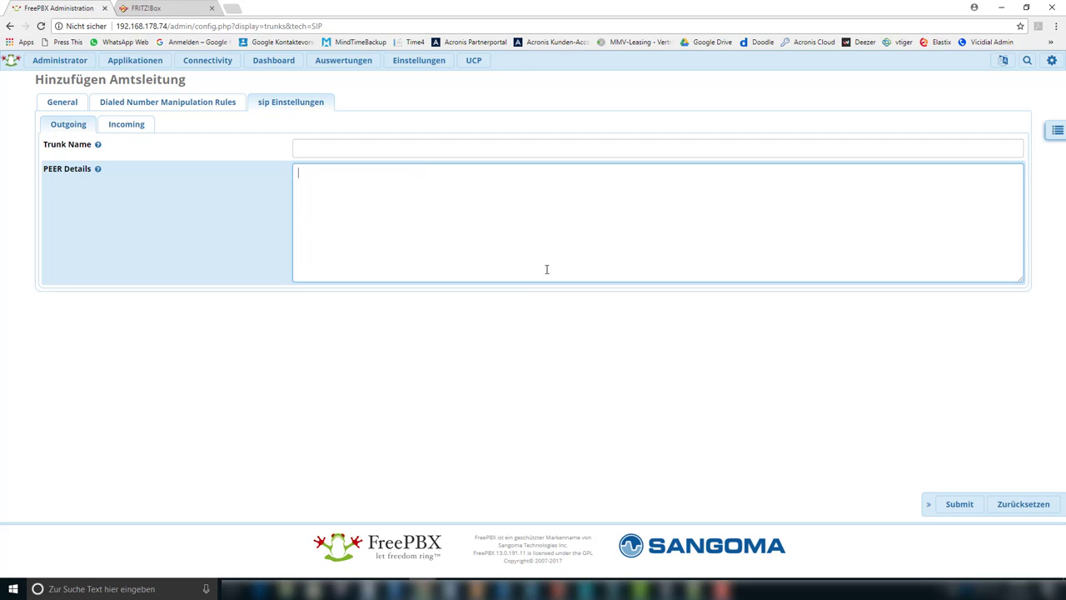
key(alt+Tab)
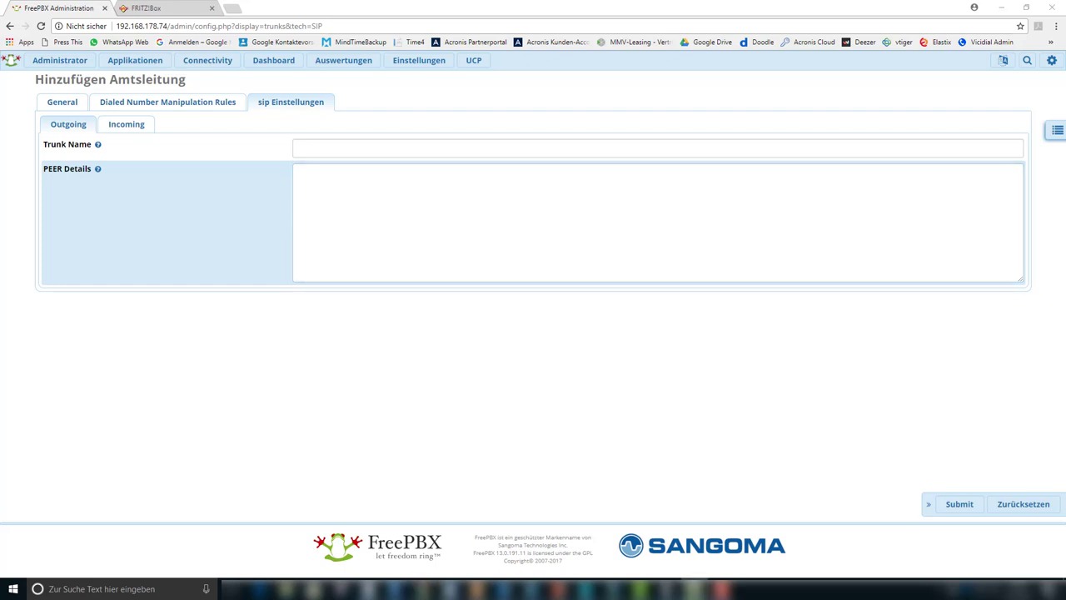
click(337, 203)
key(ctrl+v)
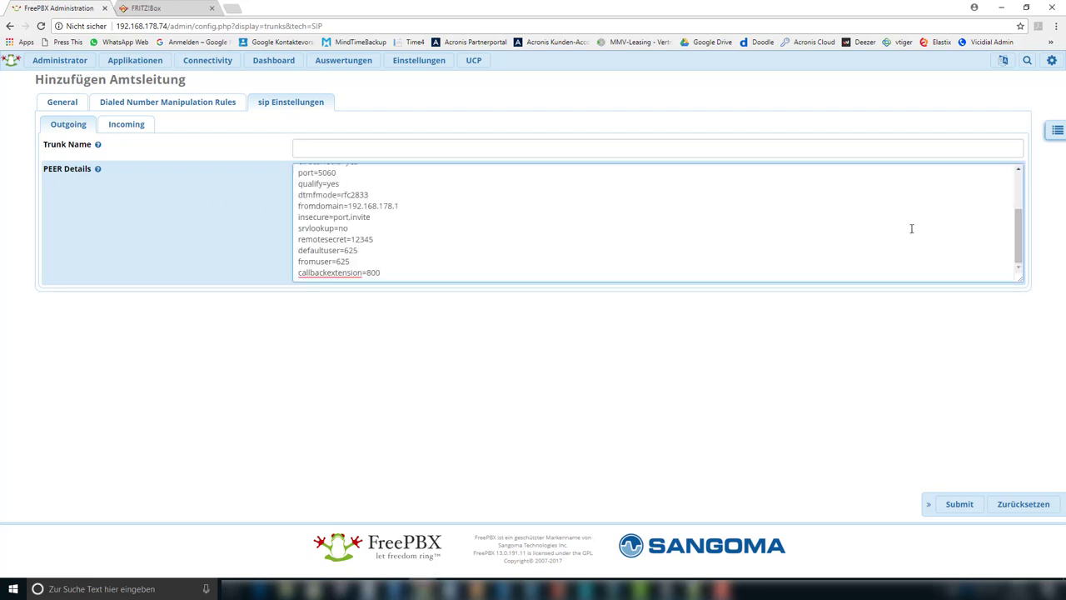
drag(1018, 235, 1018, 200)
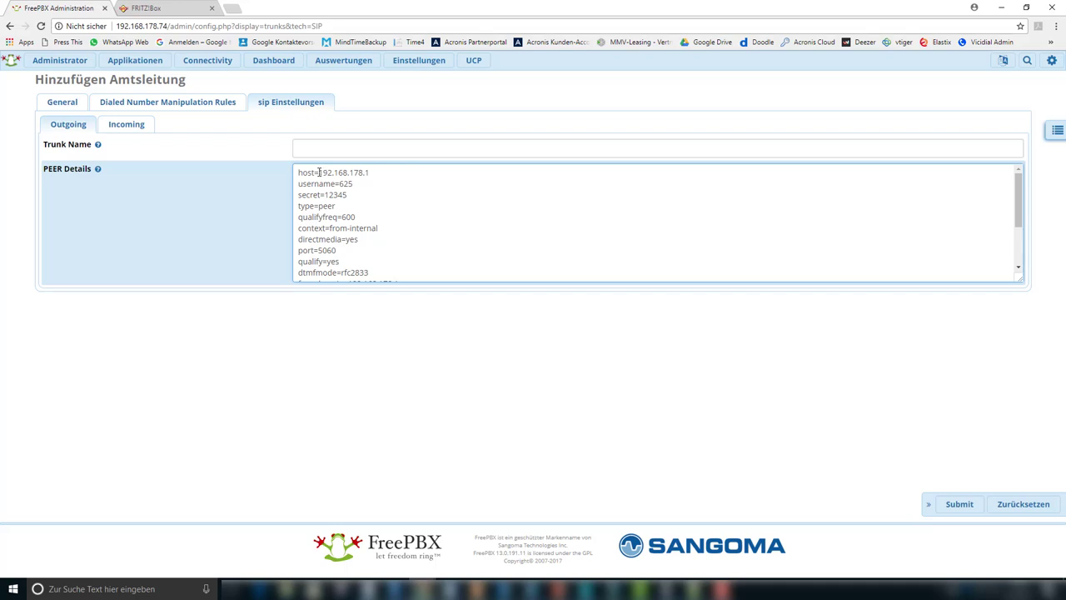
Review the pasted peer details, including host, username and secret, through callbackextension=800.
drag(320, 172, 370, 172)
drag(340, 183, 354, 183)
drag(348, 195, 324, 195)
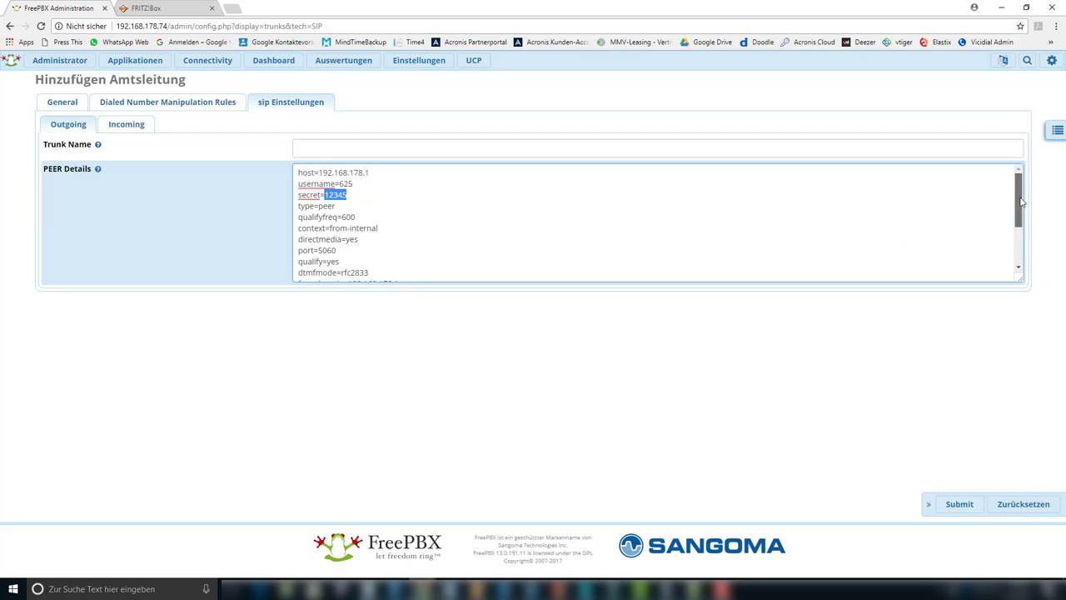
drag(1021, 203, 1017, 227)
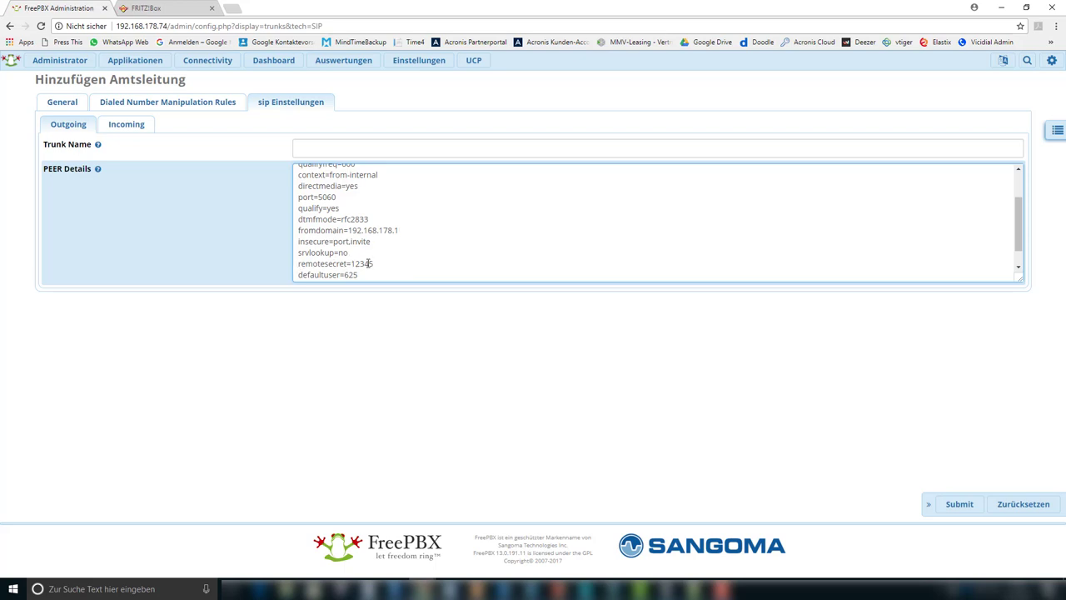
scroll(1016, 229, down, 2)
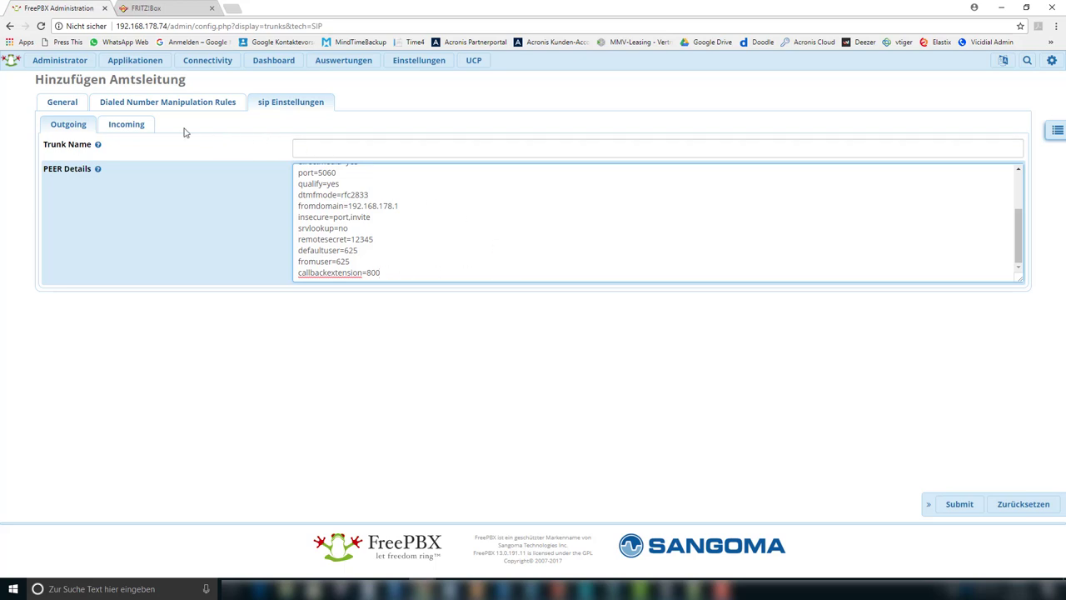
mouse_move(75, 146)
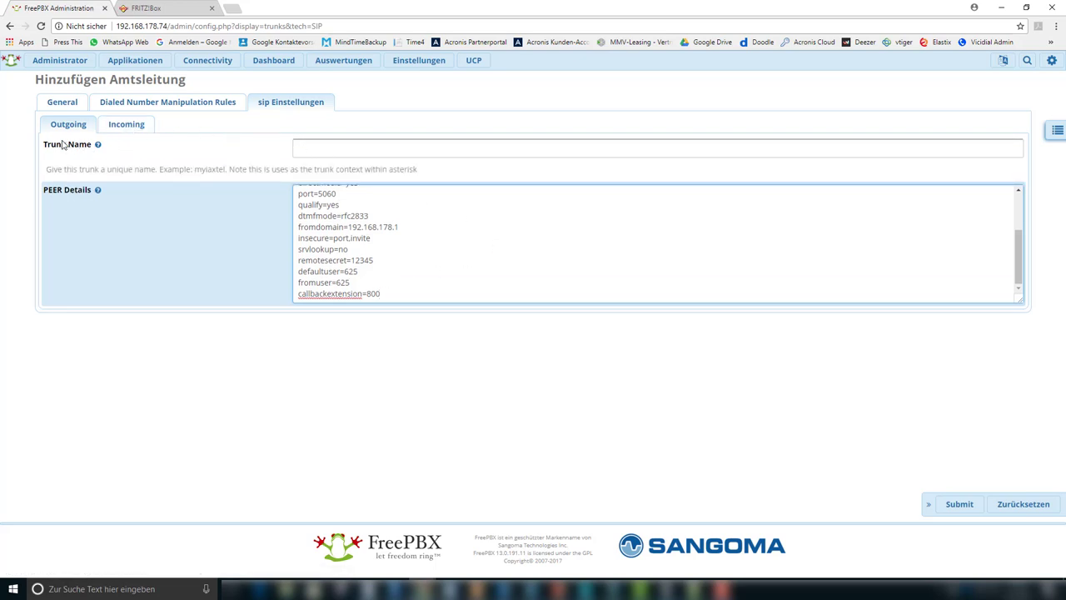
click(295, 153)
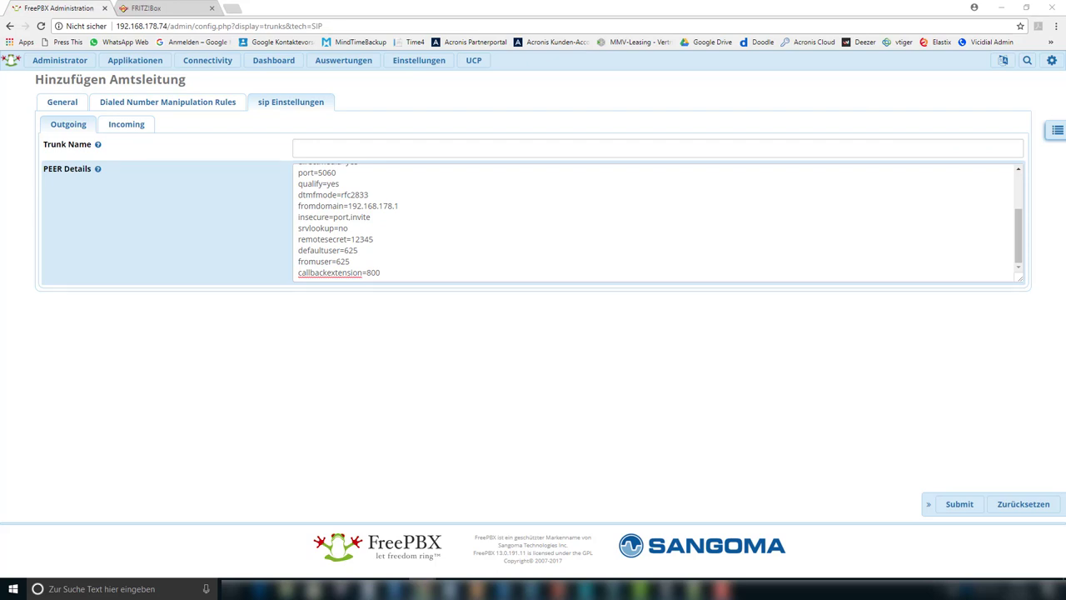
Name the new SIP trunk fritz.box using the autofill suggestion.
click(336, 154)
text(fri)
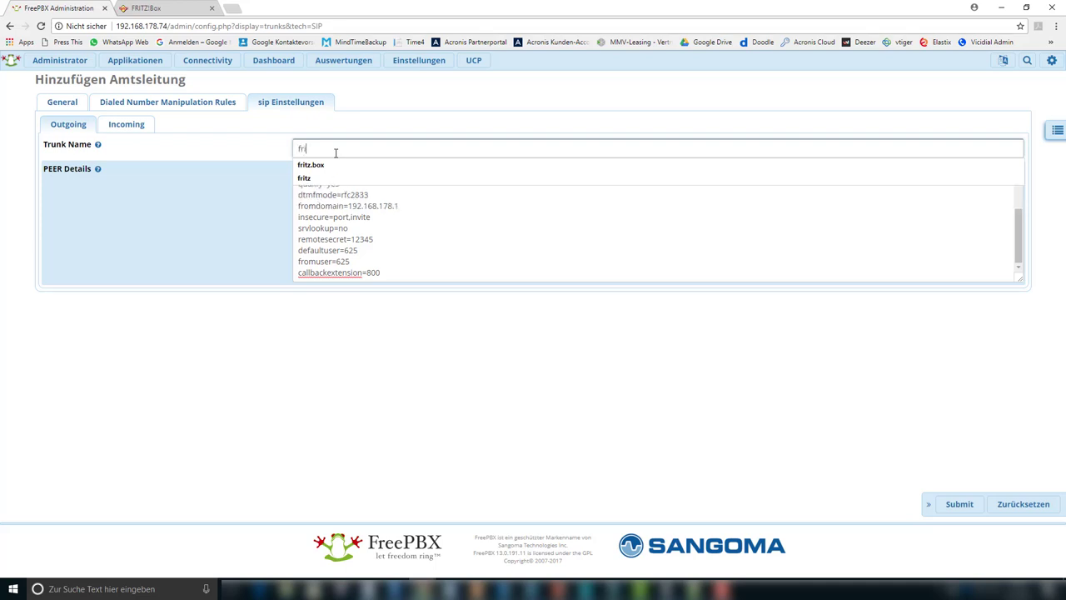
text(tz)
key(Down)
key(Return)
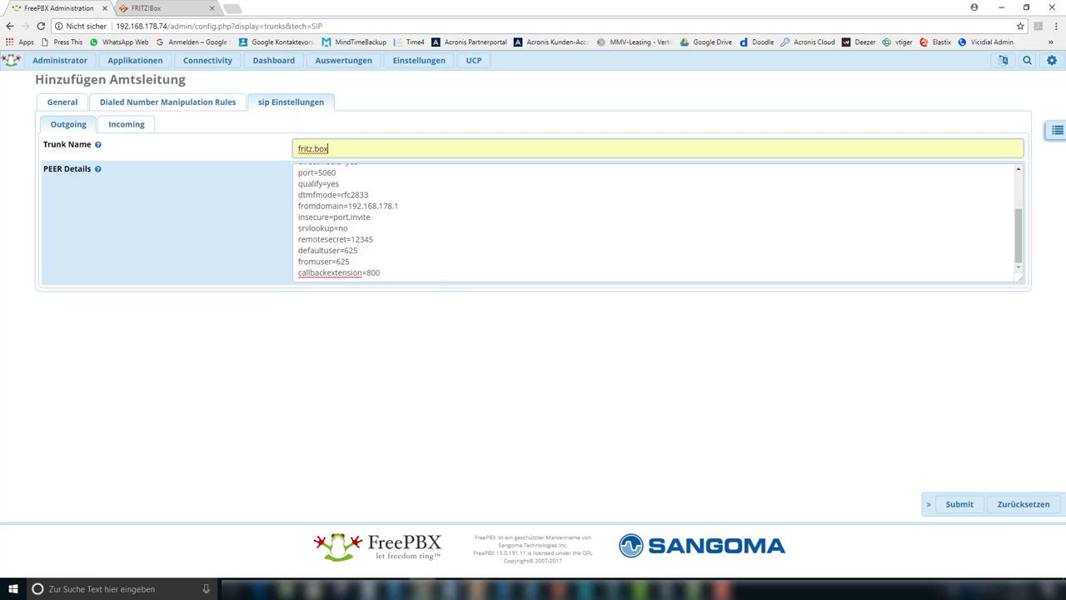
Switch over to the FRITZ!Box router page.
click(423, 588)
click(453, 567)
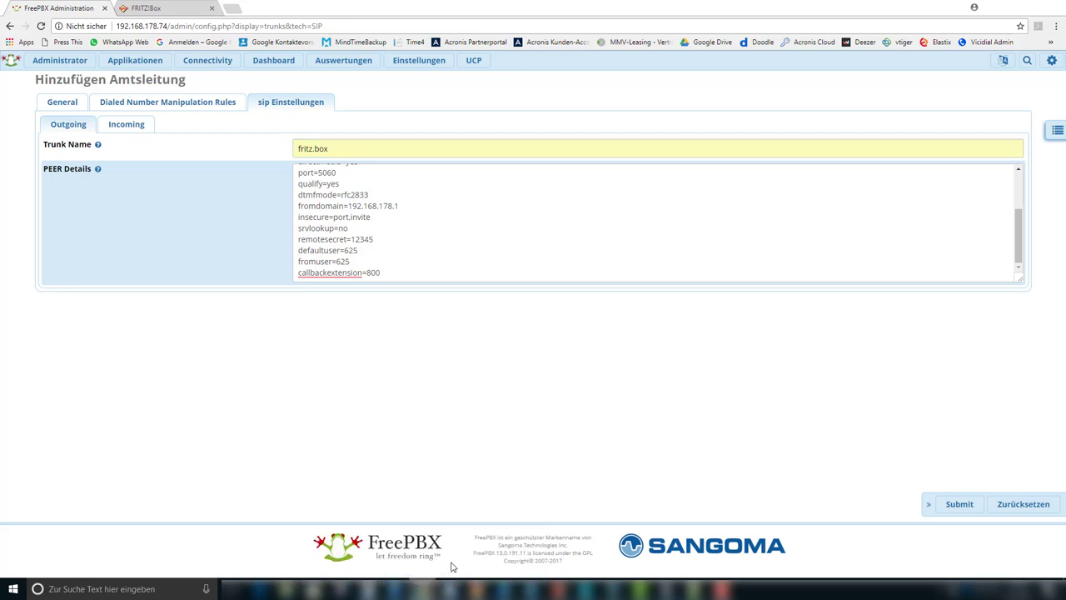
click(195, 10)
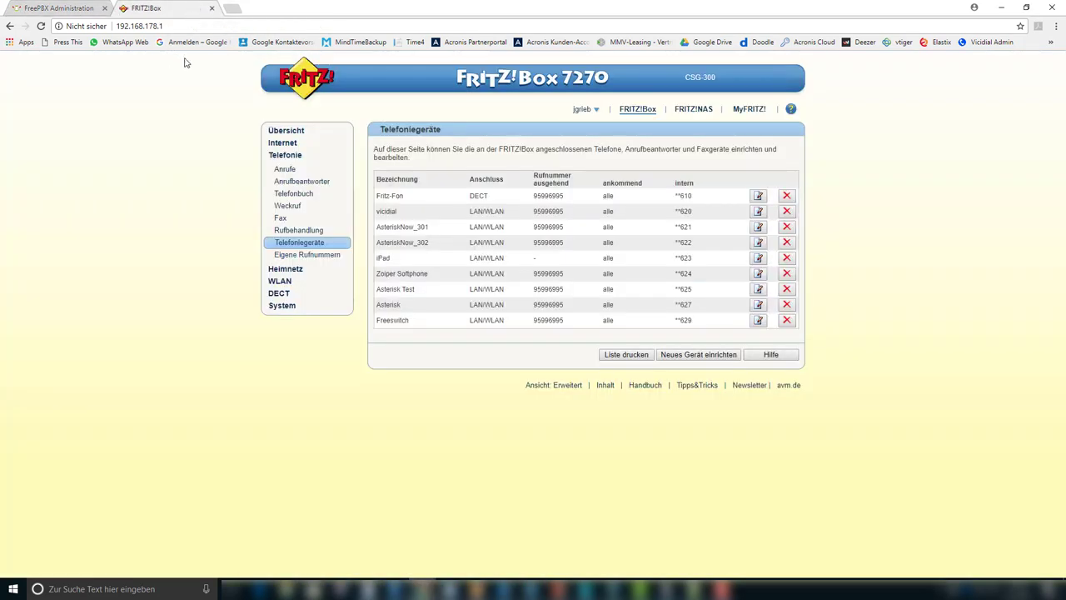
Log out of the FRITZ!Box with Abmelden in the user dropdown.
click(584, 112)
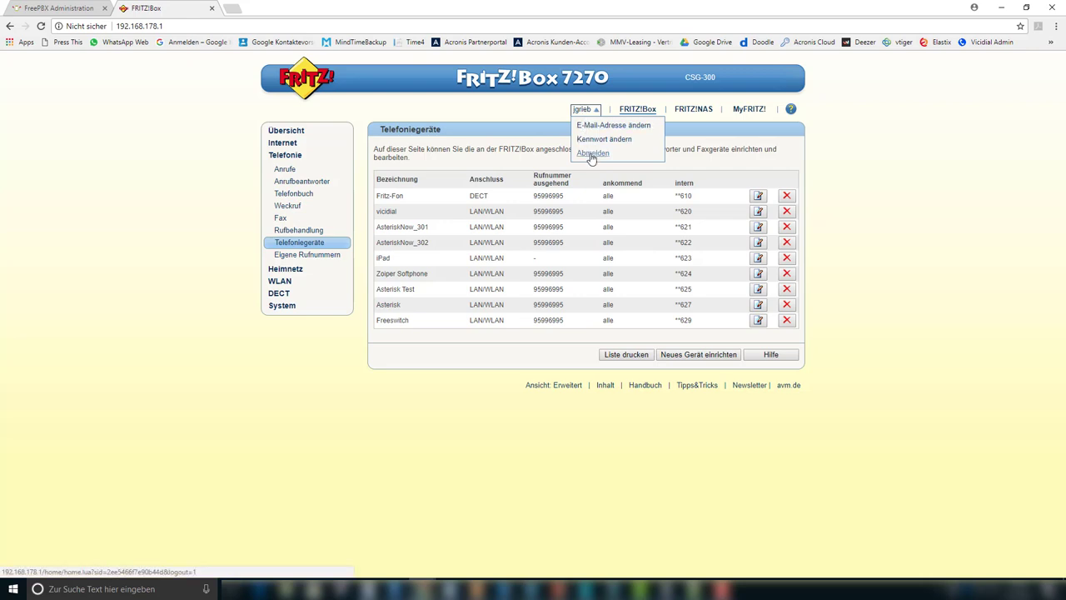
click(591, 155)
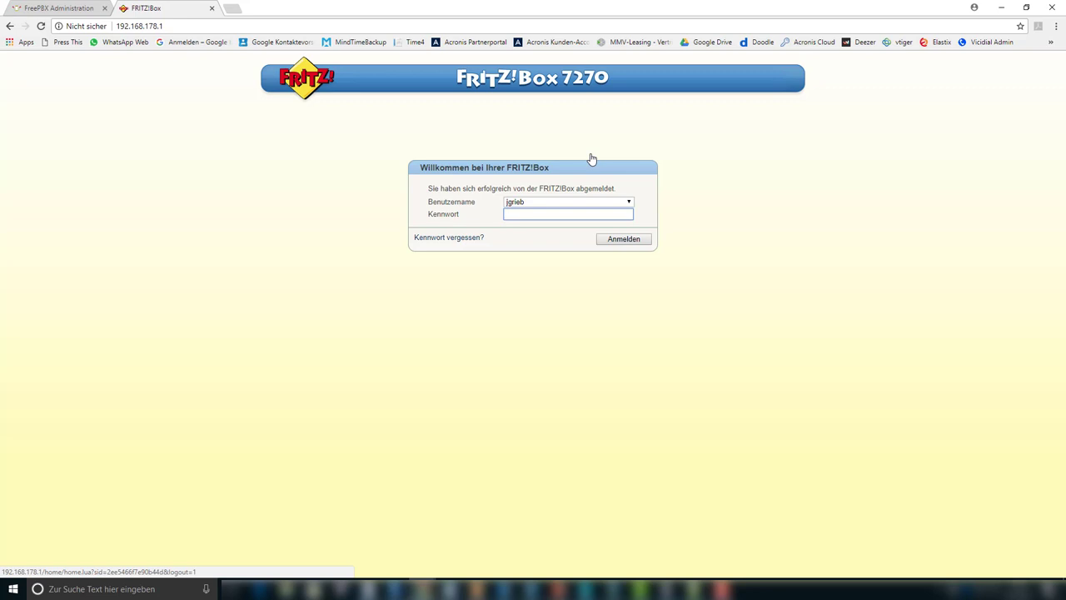
click(212, 9)
Load fritz.box in a new browser tab and select its address to copy.
click(125, 10)
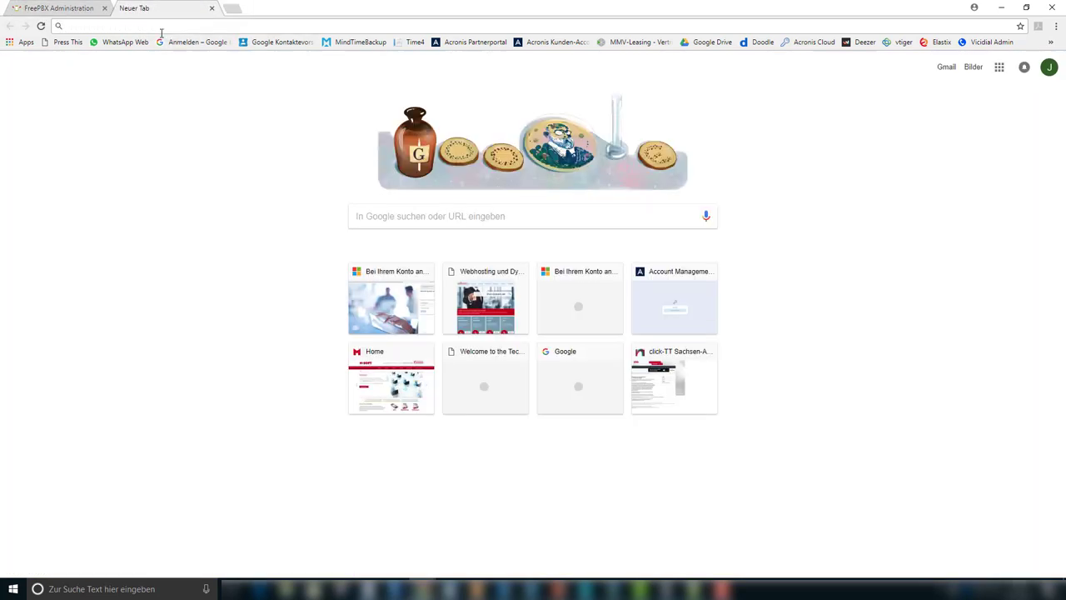
text(fr)
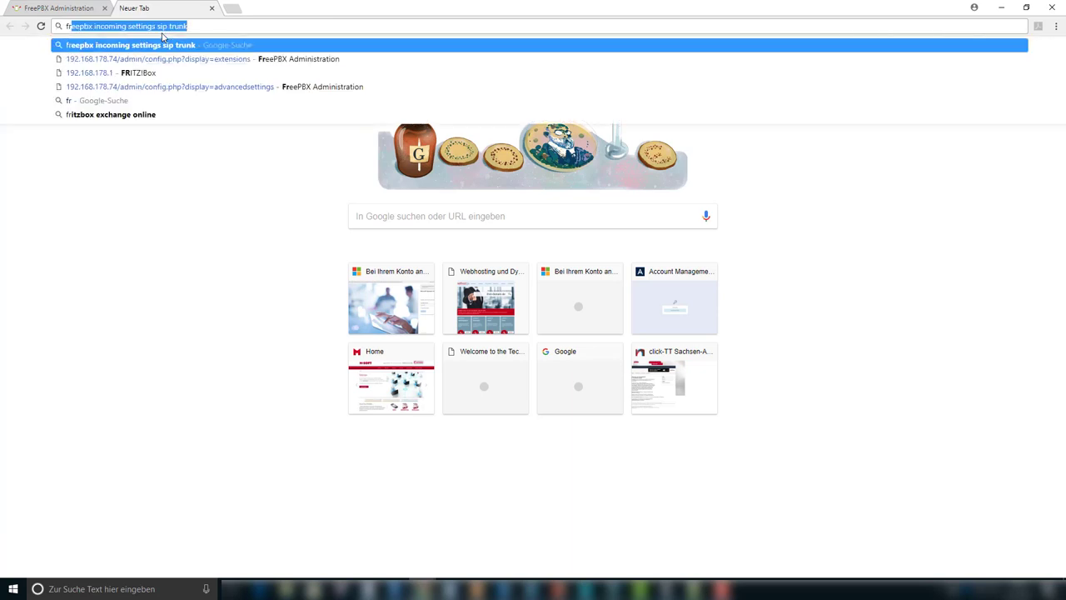
text(itz.b)
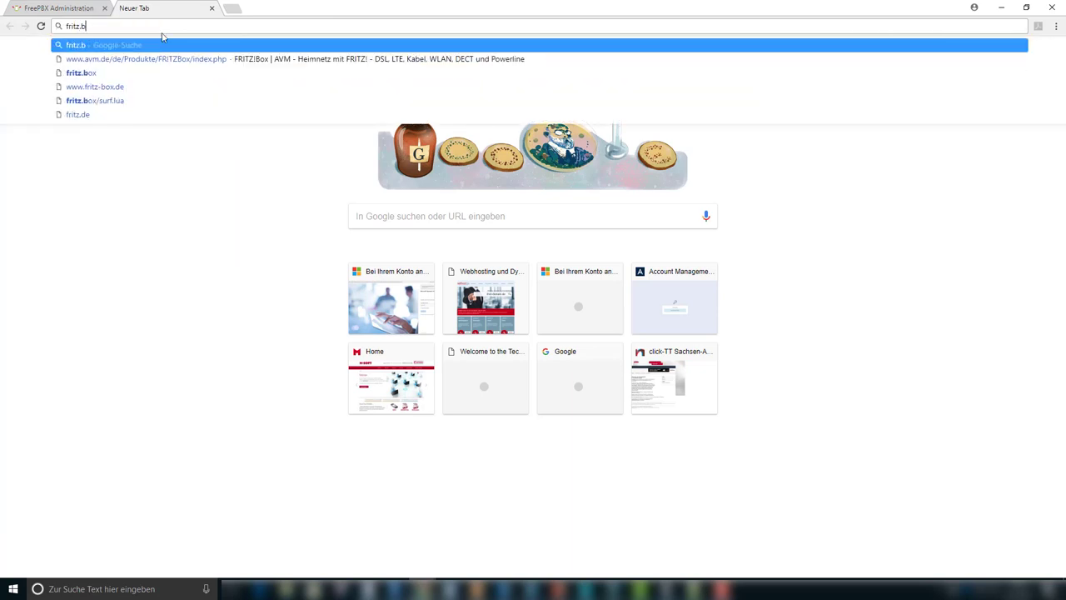
text(ox)
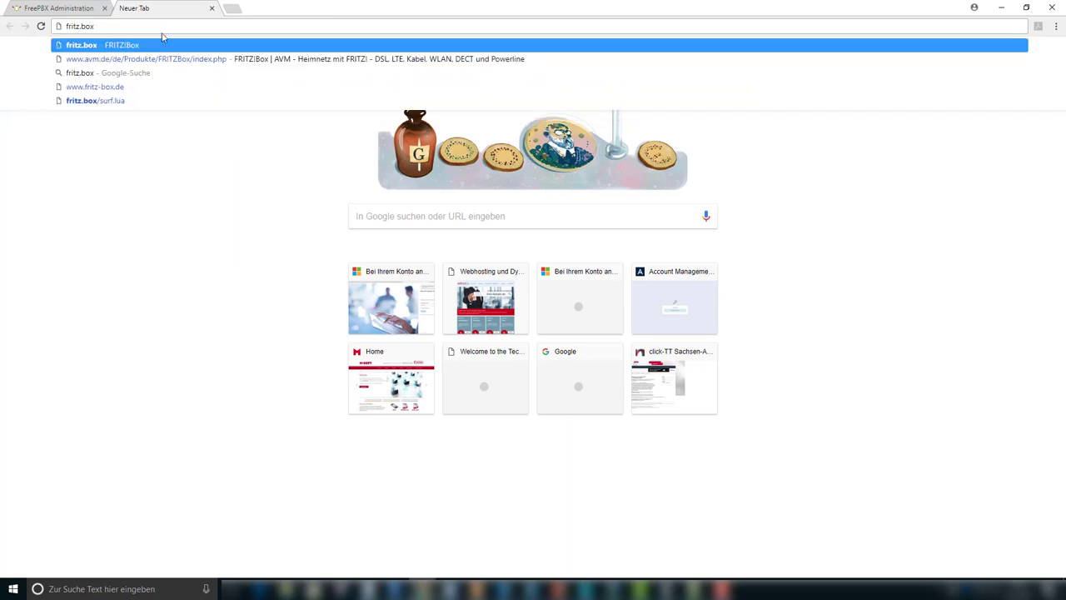
key(Return)
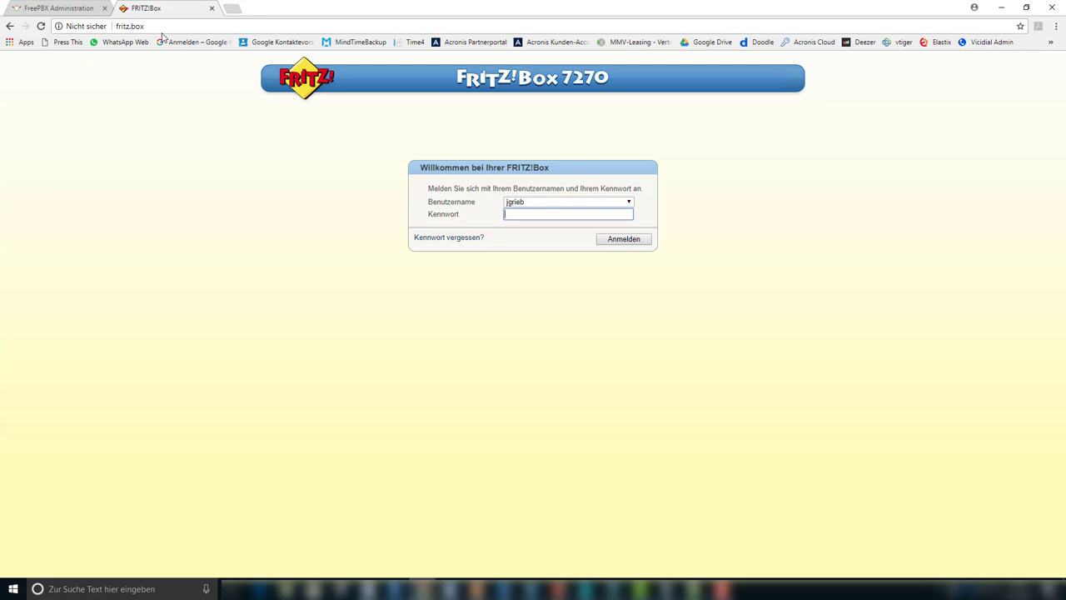
drag(116, 26, 148, 26)
key(ctrl+c)
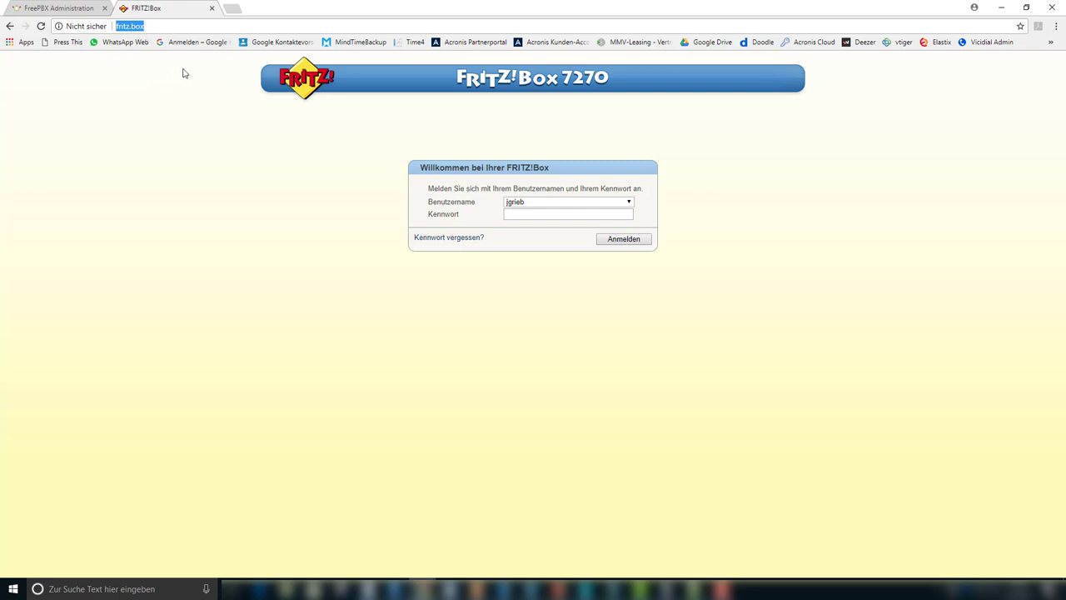
Replace the FreePBX trunk name with the copied fritz.box address.
click(85, 9)
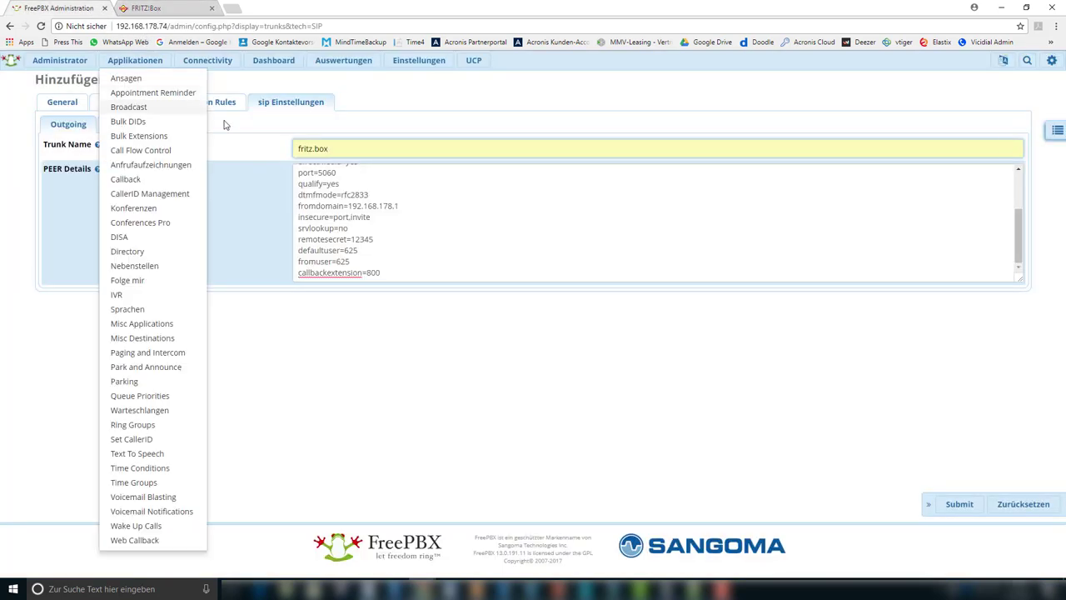
drag(336, 150, 295, 148)
key(ctrl+v)
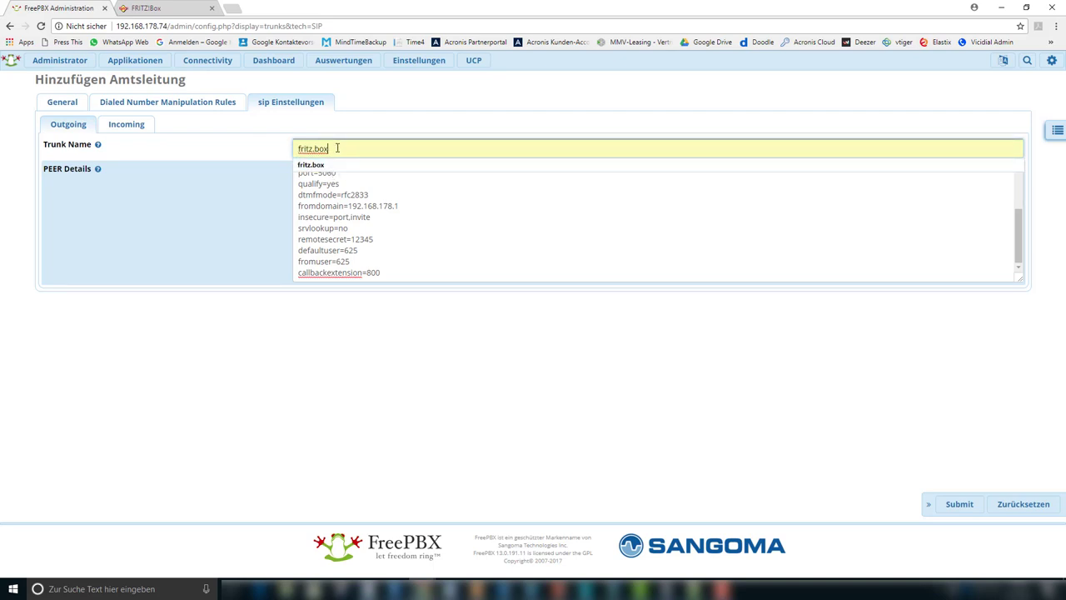
drag(328, 151, 293, 149)
click(356, 152)
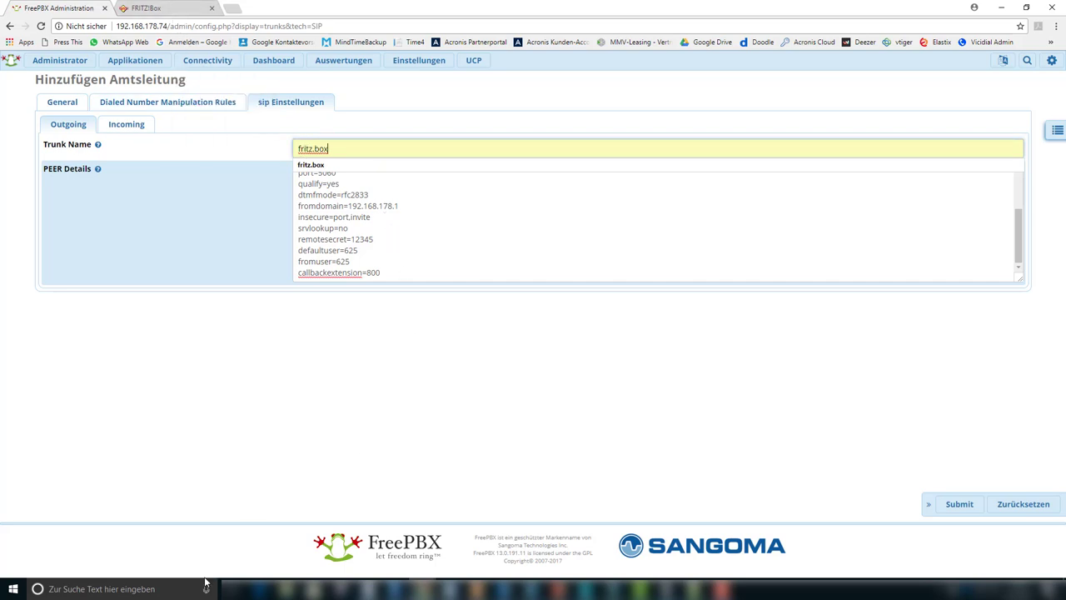
click(166, 589)
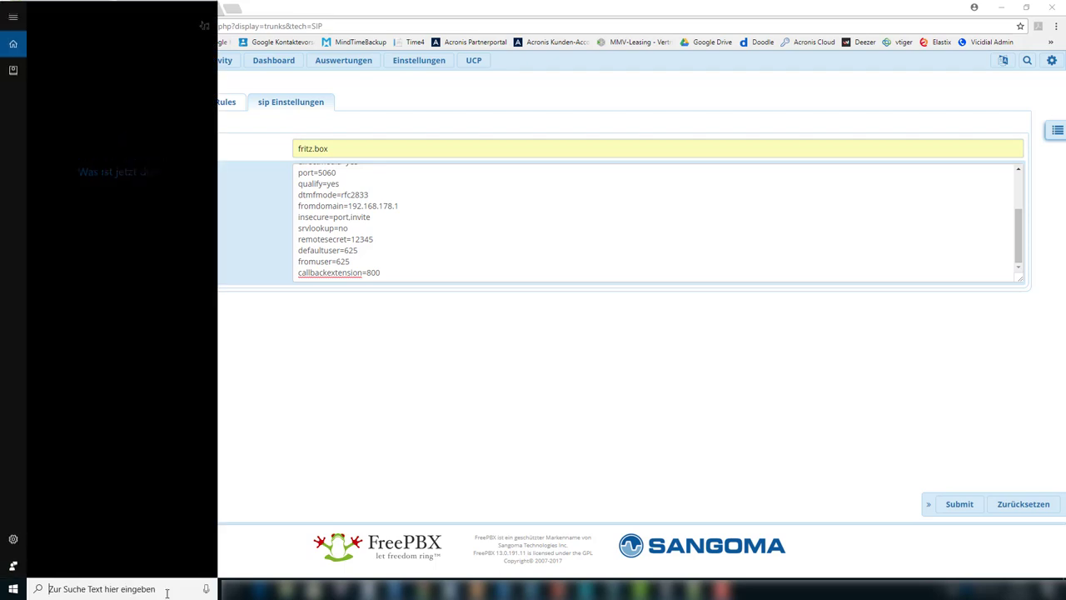
Ping fritz.box from the Command Prompt, confirming replies from 192.168.178.1, then close it.
text(cms)
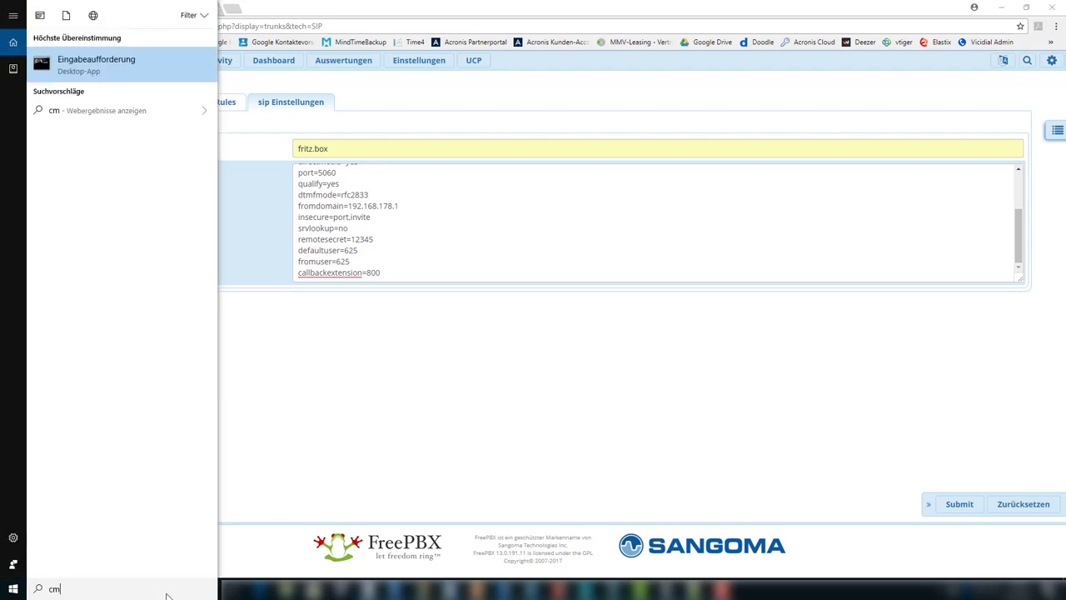
click(111, 67)
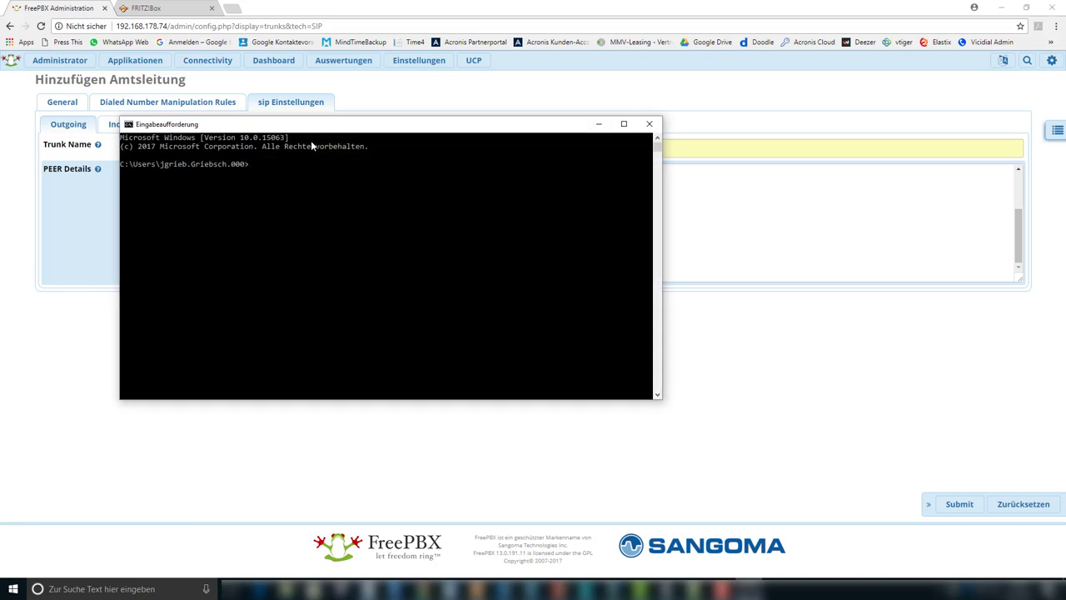
text(ping fritz.box)
key(Return)
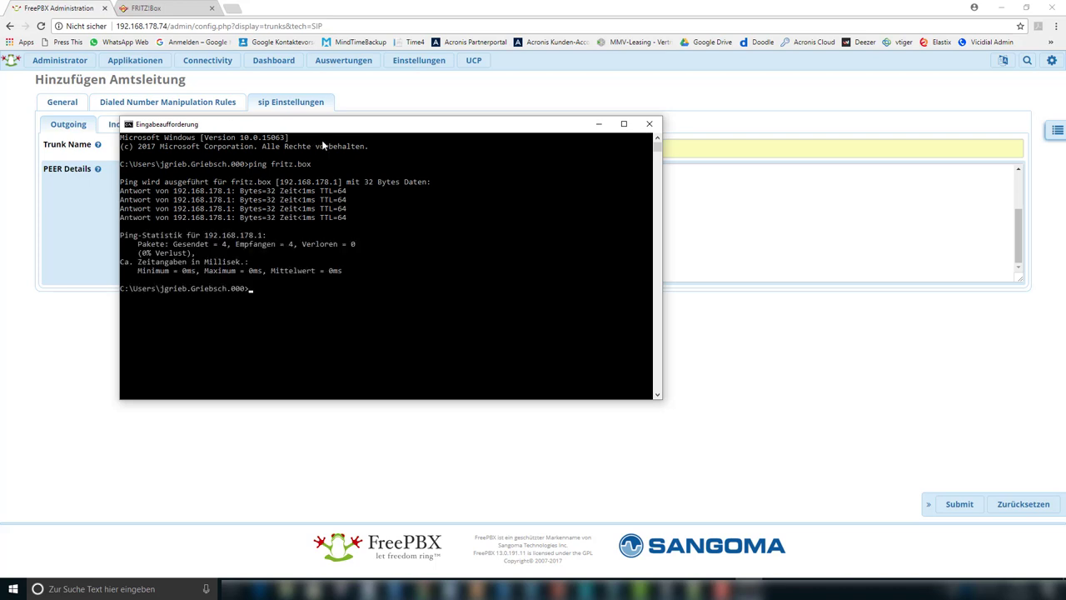
click(646, 125)
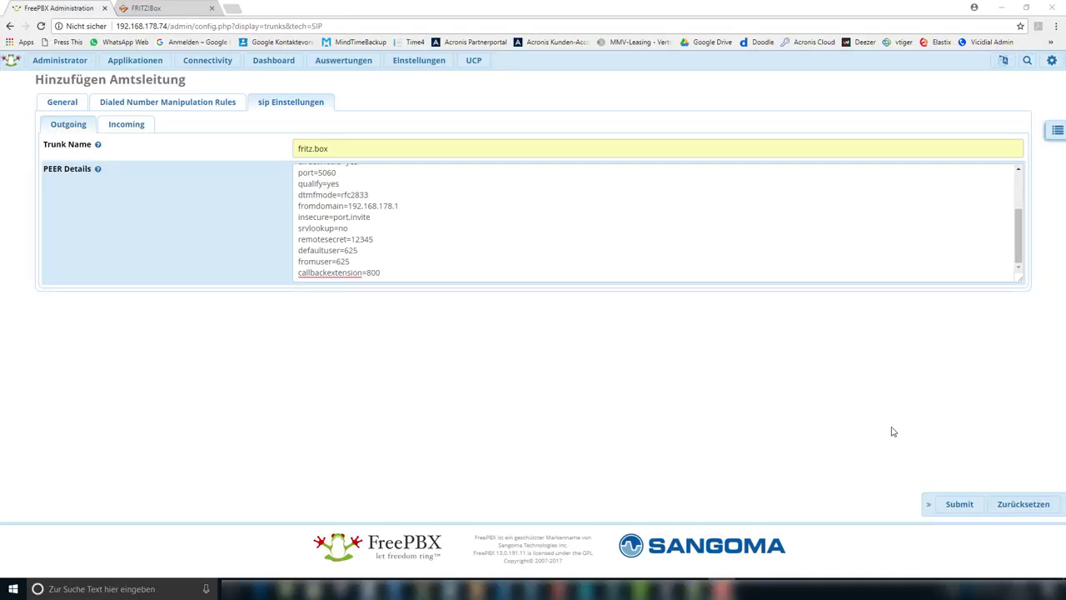
Give the trunk a new incoming secret and user context 625, then submit it.
click(124, 126)
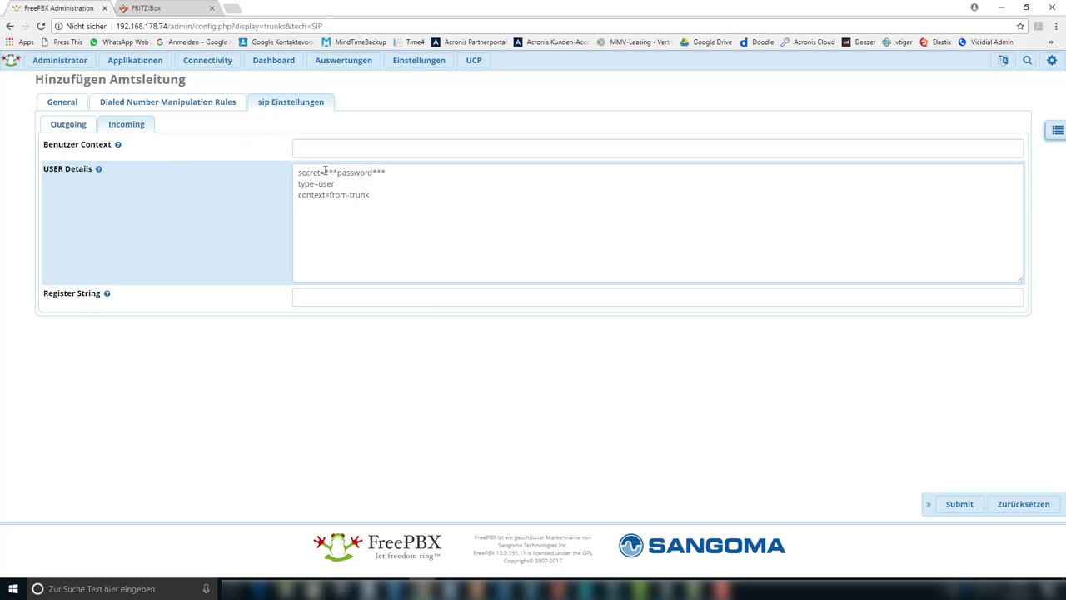
drag(325, 173, 386, 172)
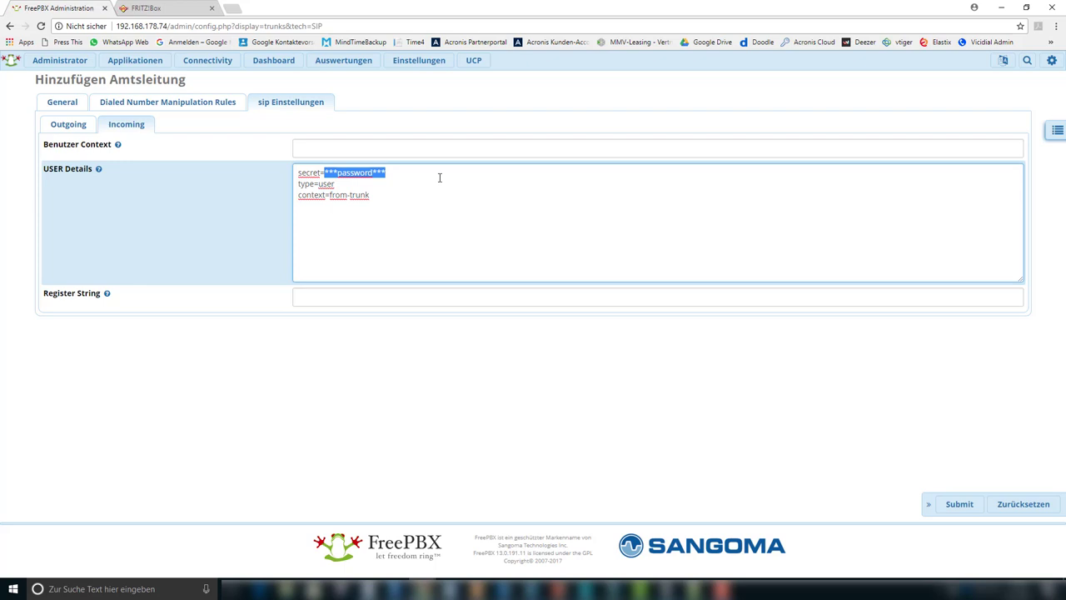
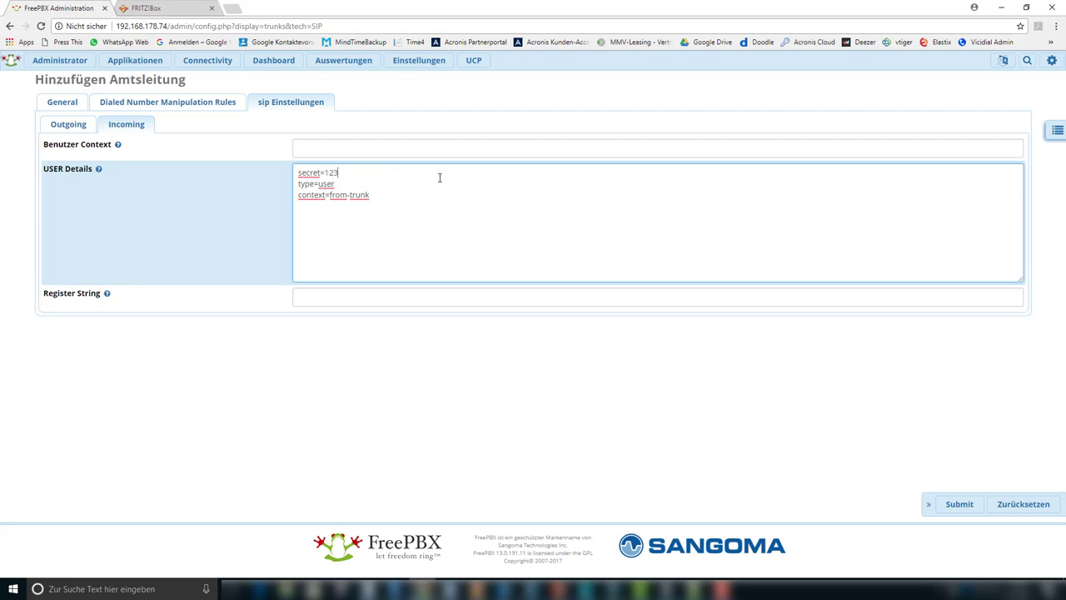
click(714, 331)
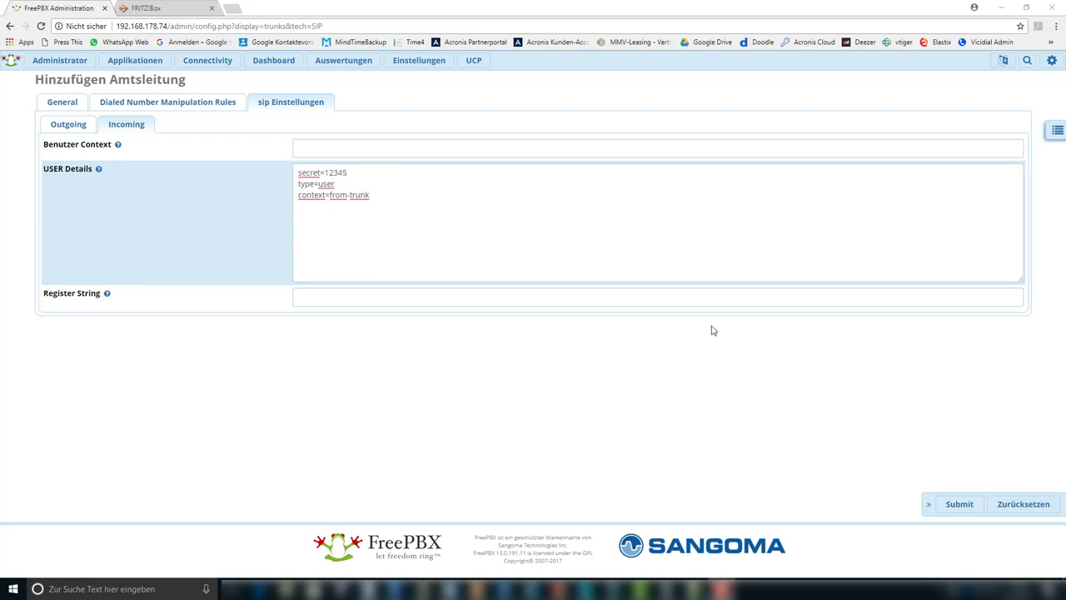
click(316, 148)
text(625)
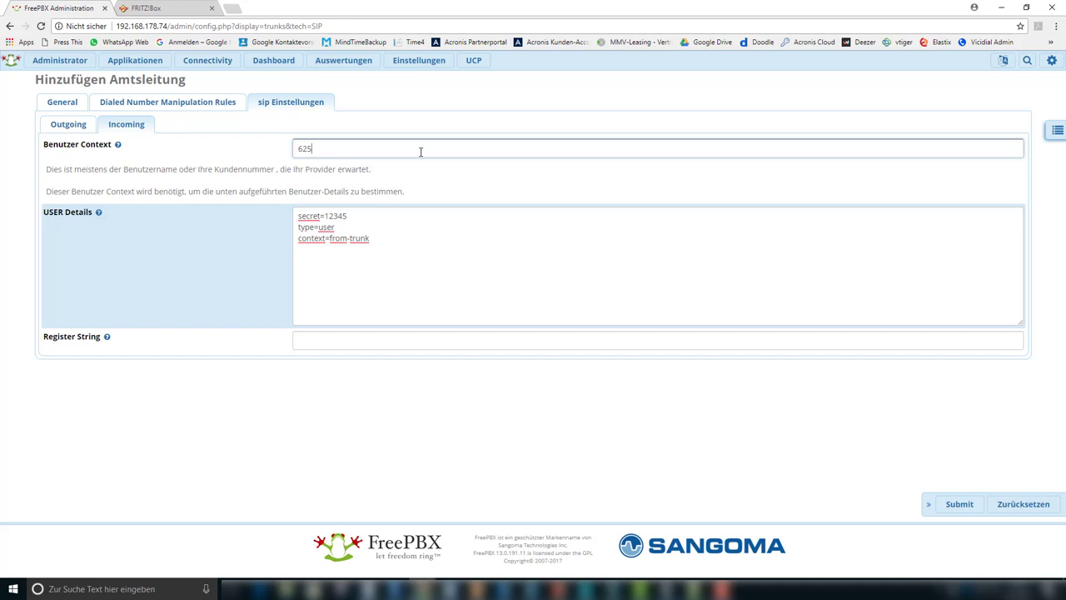
click(958, 506)
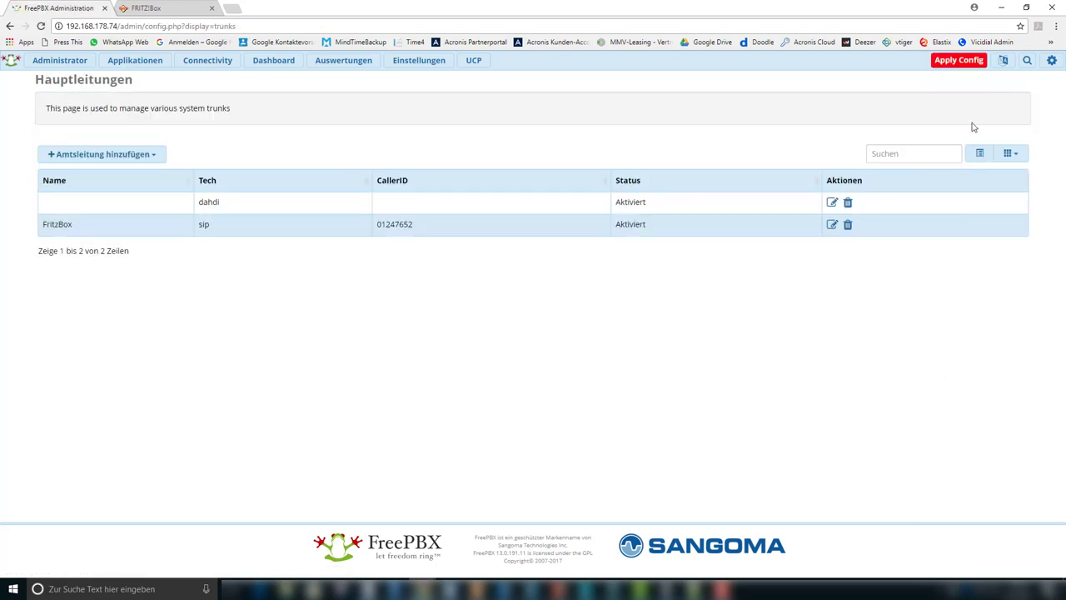
Apply the pending FreePBX configuration changes.
click(958, 61)
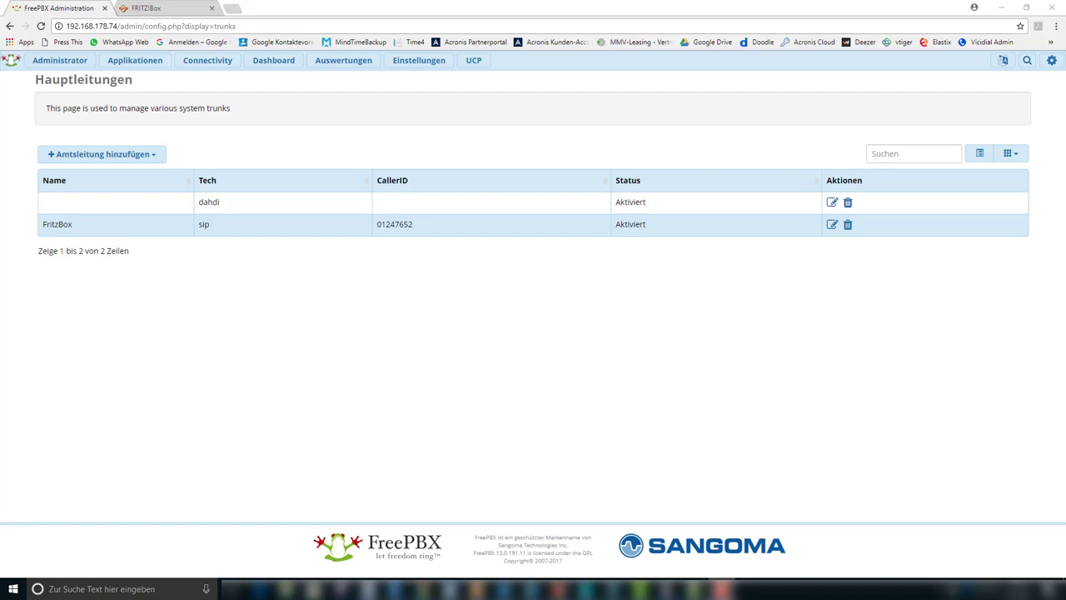
click(215, 65)
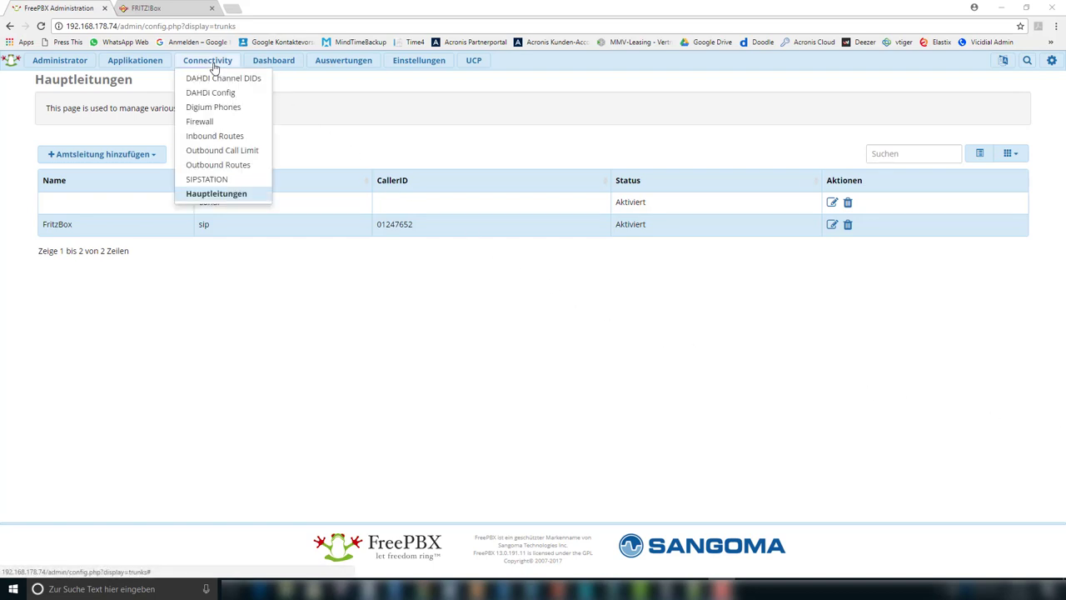
Add a new inbound route described as 625 and open its destination list.
click(227, 141)
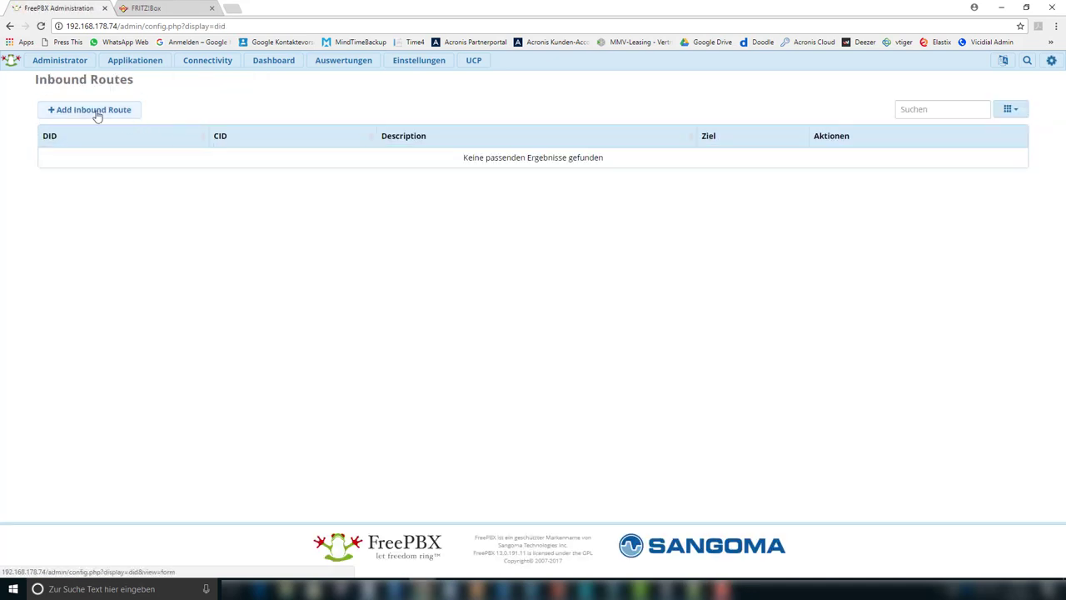
click(96, 115)
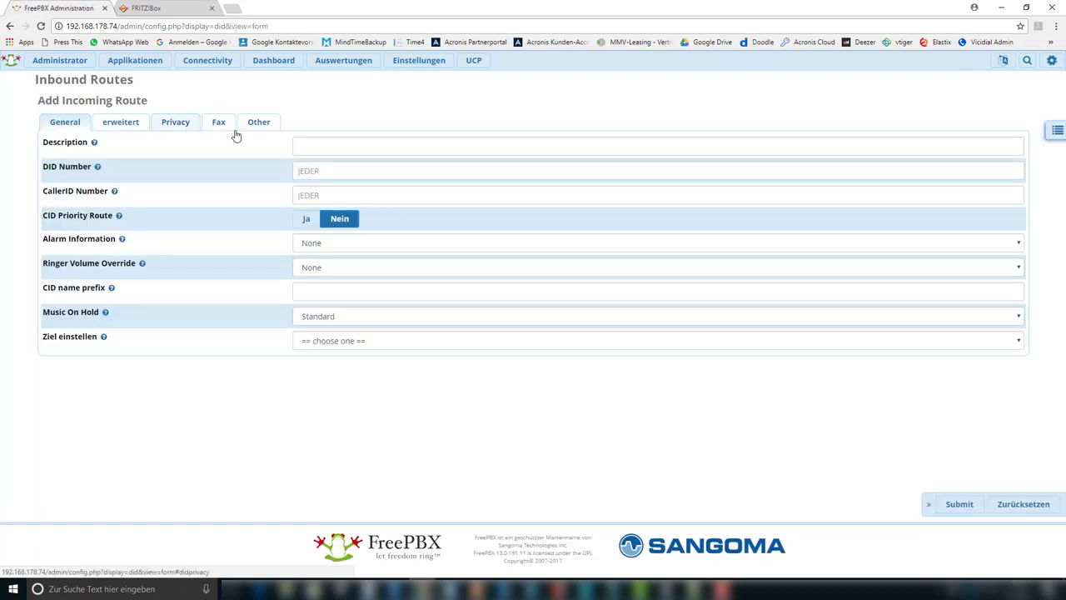
click(308, 145)
text(625)
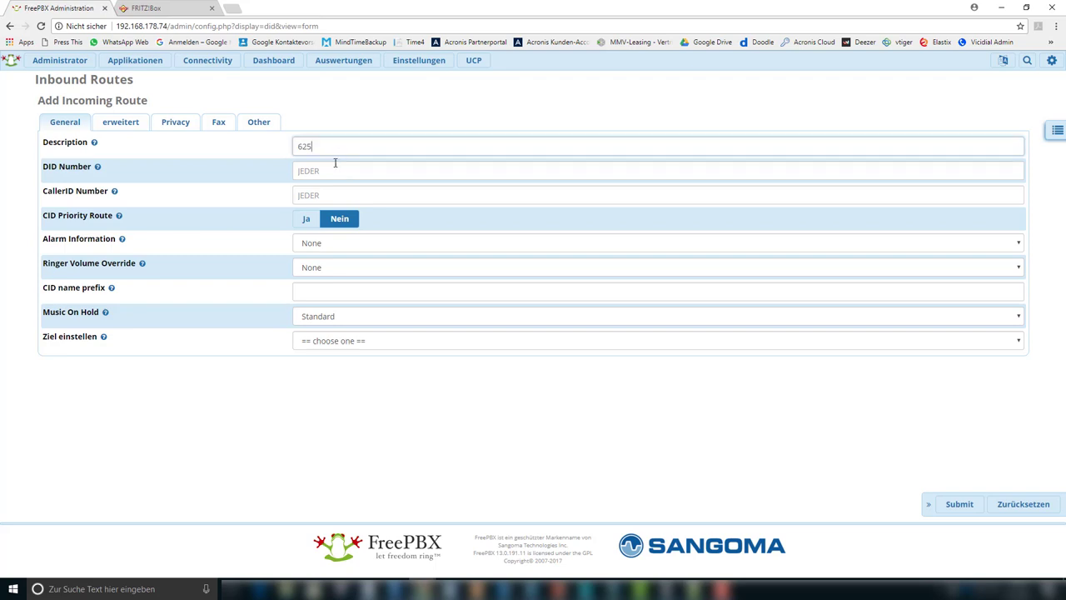
click(72, 168)
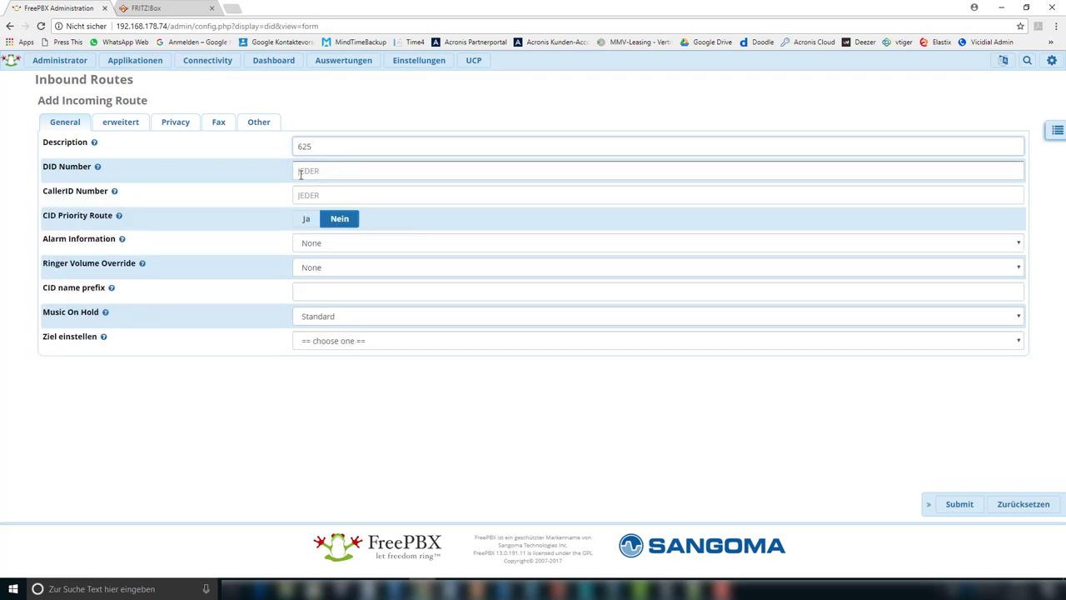
mouse_move(88, 175)
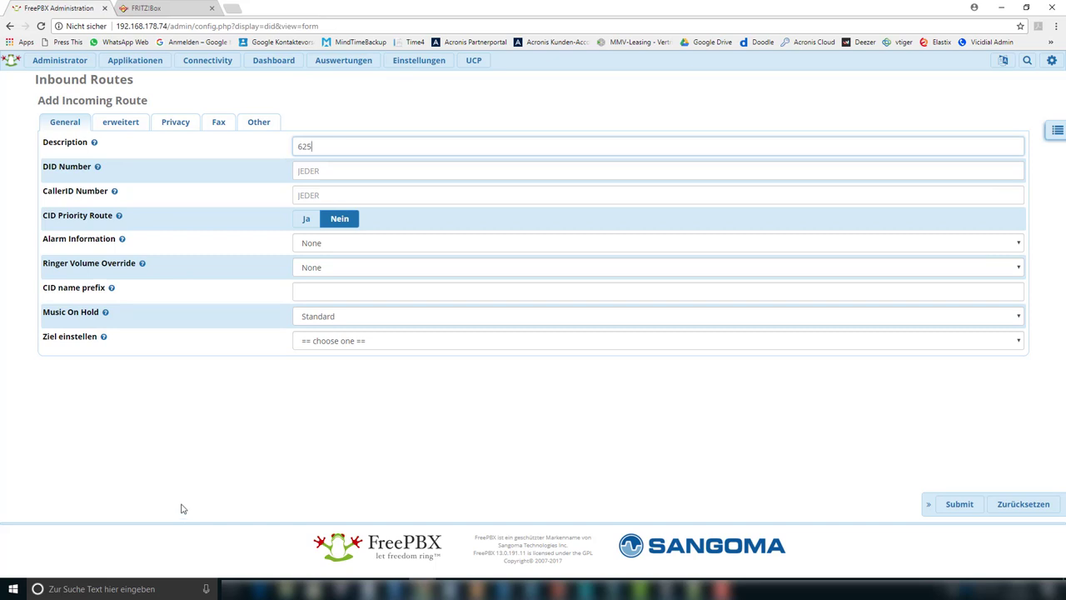
click(1018, 341)
drag(1025, 381, 1018, 443)
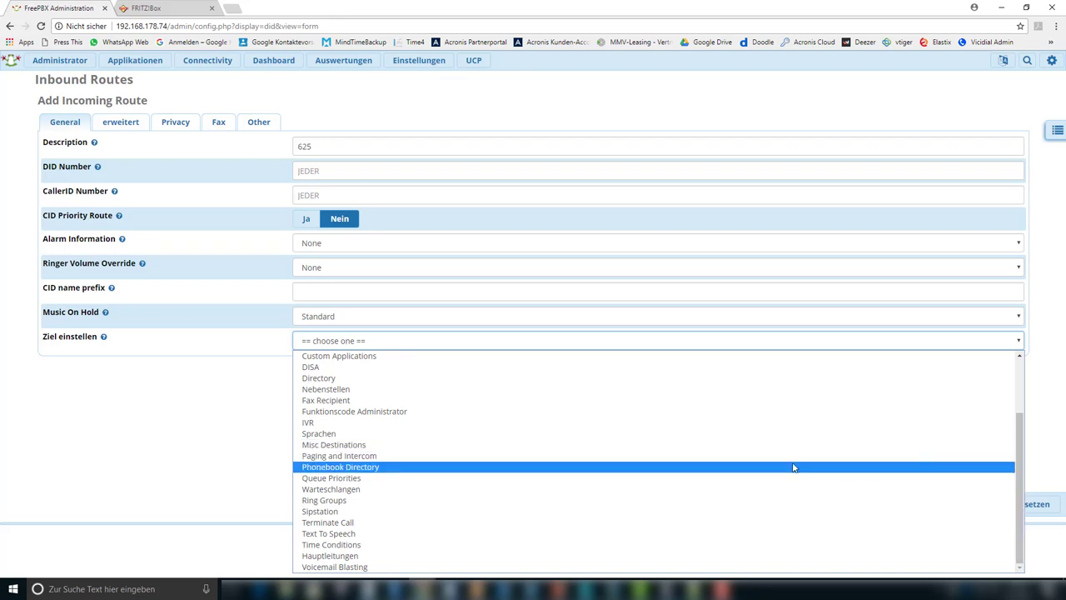
Define ring group 800 'Alle Telefone' with extensions 801 and 802.
click(329, 501)
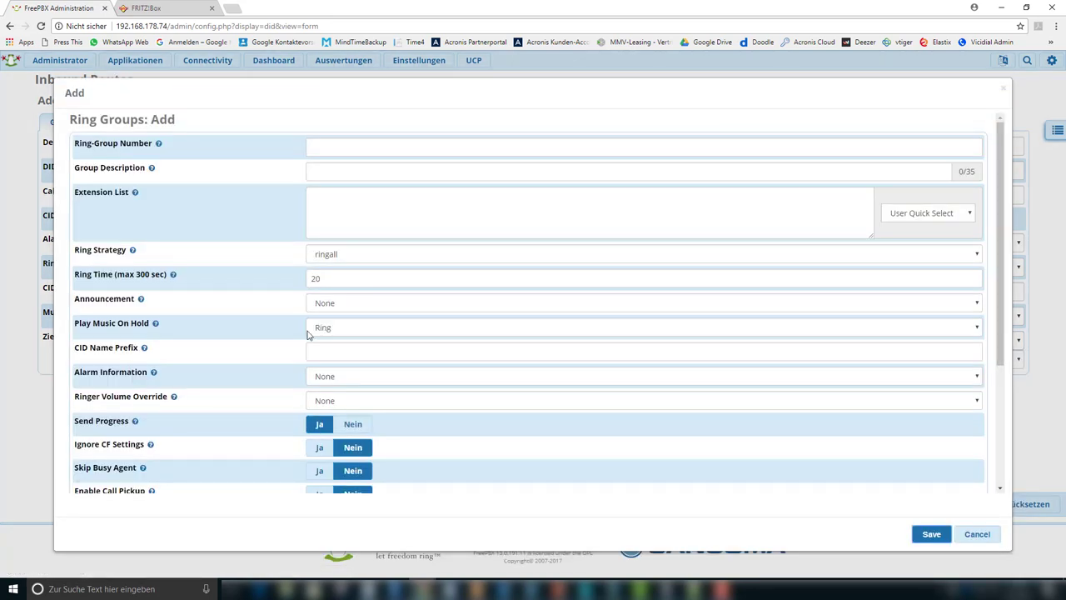
click(329, 147)
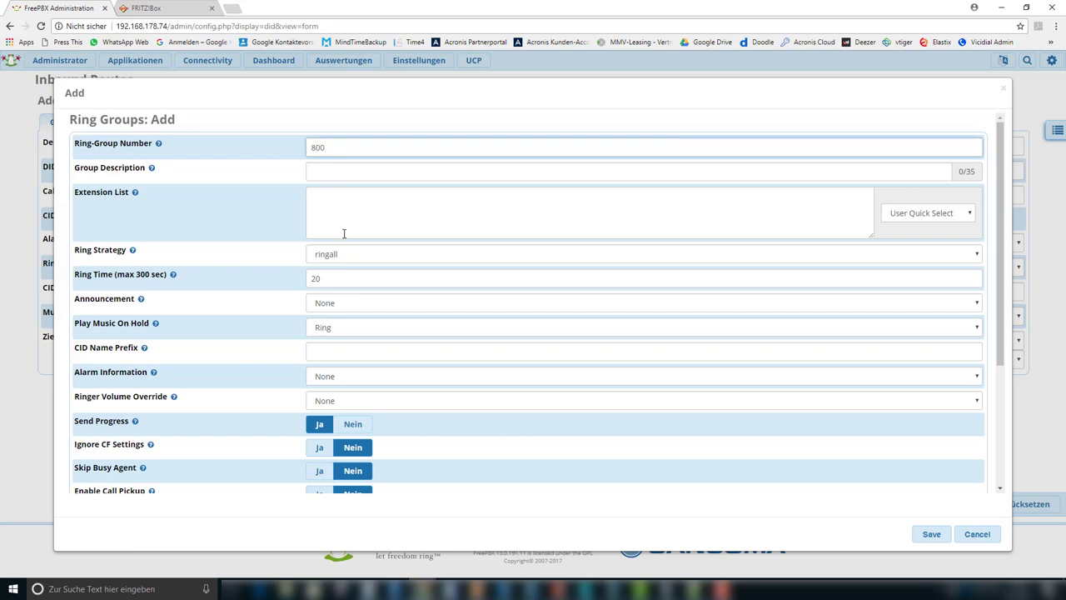
click(327, 175)
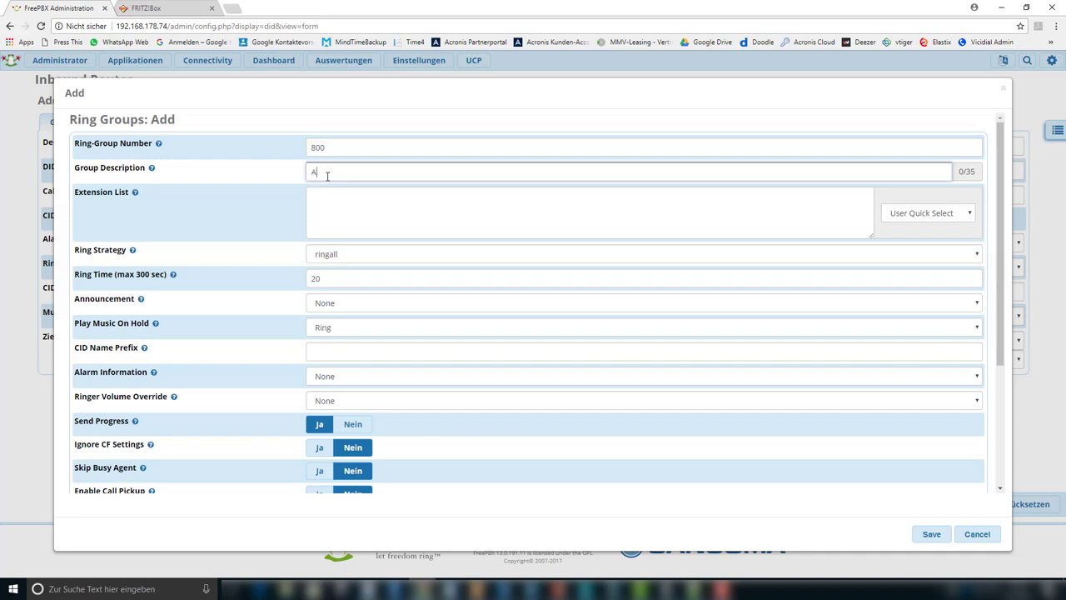
text(Alle Telefone)
click(919, 215)
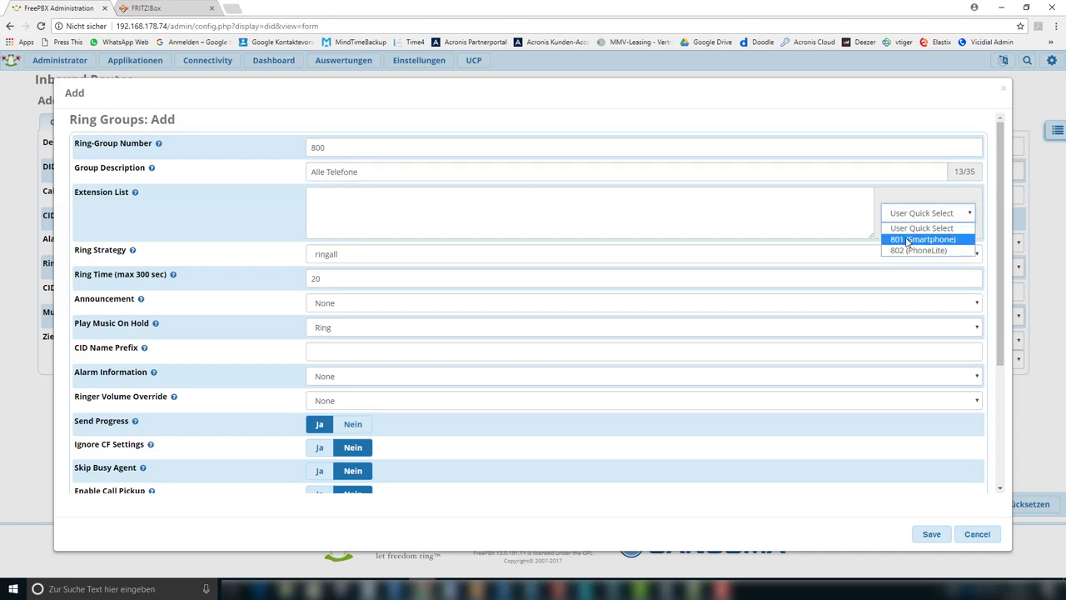
click(908, 240)
click(911, 215)
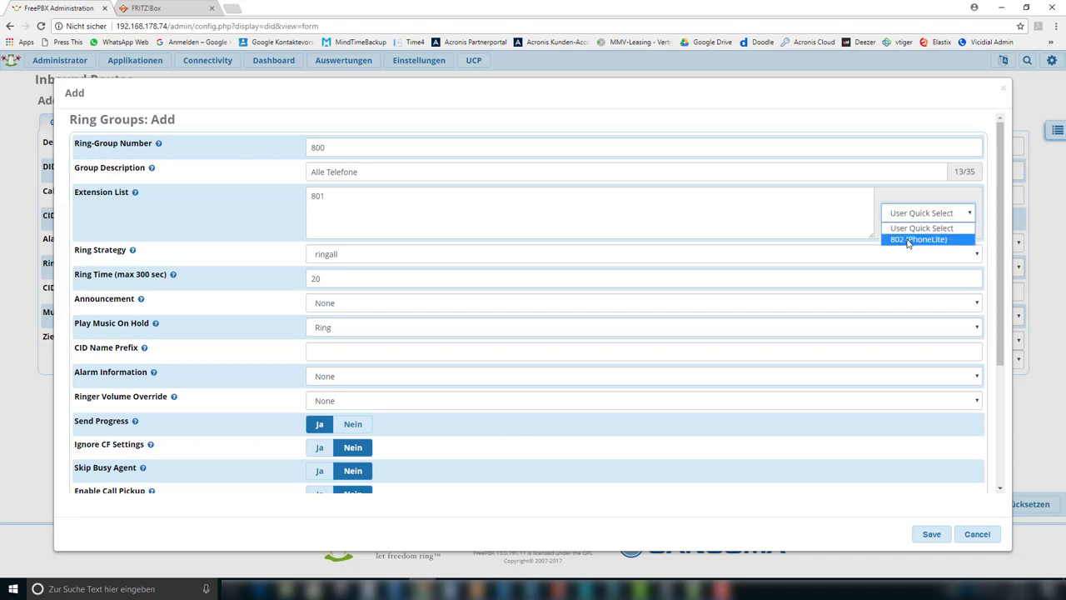
click(907, 249)
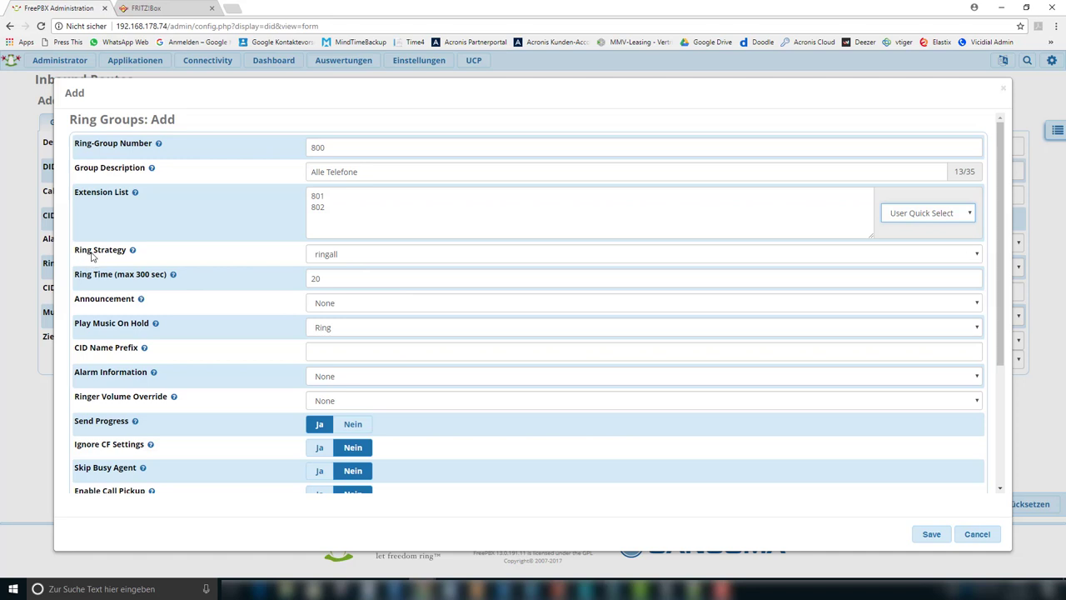
Set the ring time to 120 seconds, hang up unanswered calls, and save the group.
mouse_move(133, 253)
click(310, 280)
drag(310, 279, 326, 281)
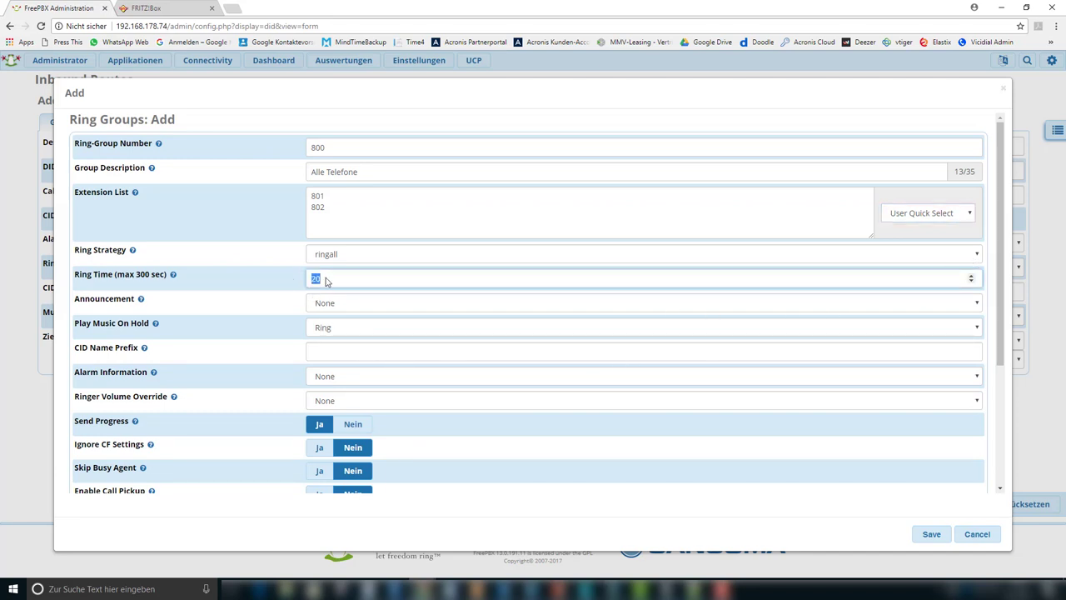
text(12)
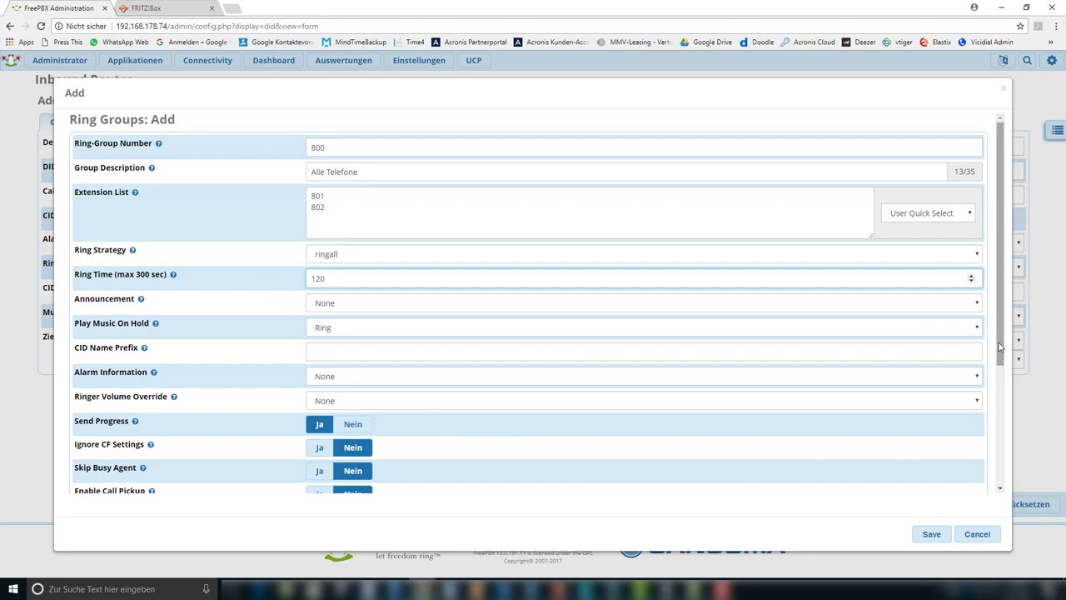
drag(999, 347, 994, 490)
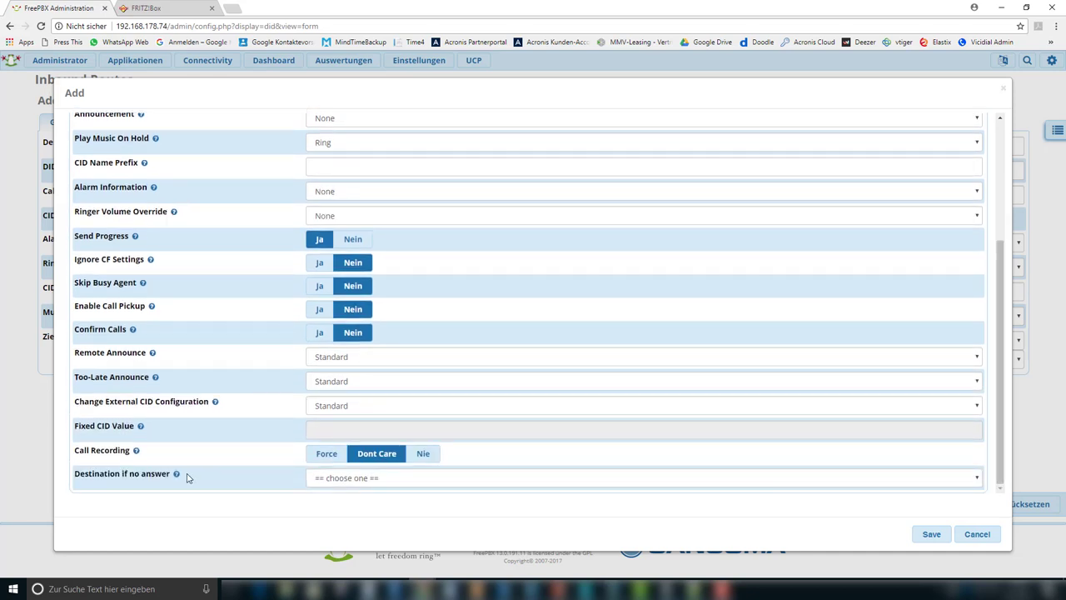
click(979, 479)
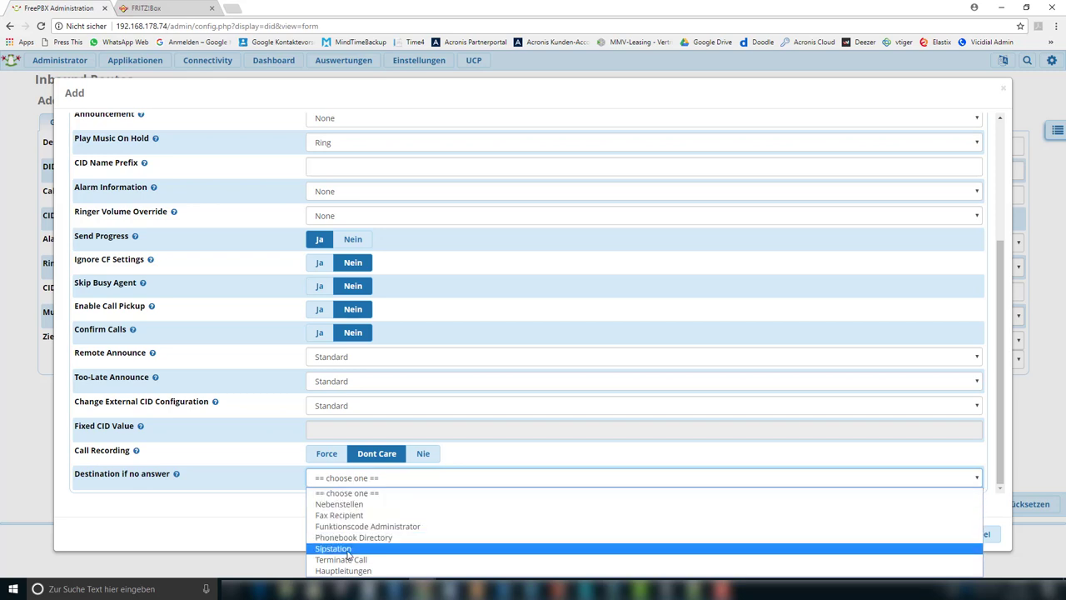
click(395, 560)
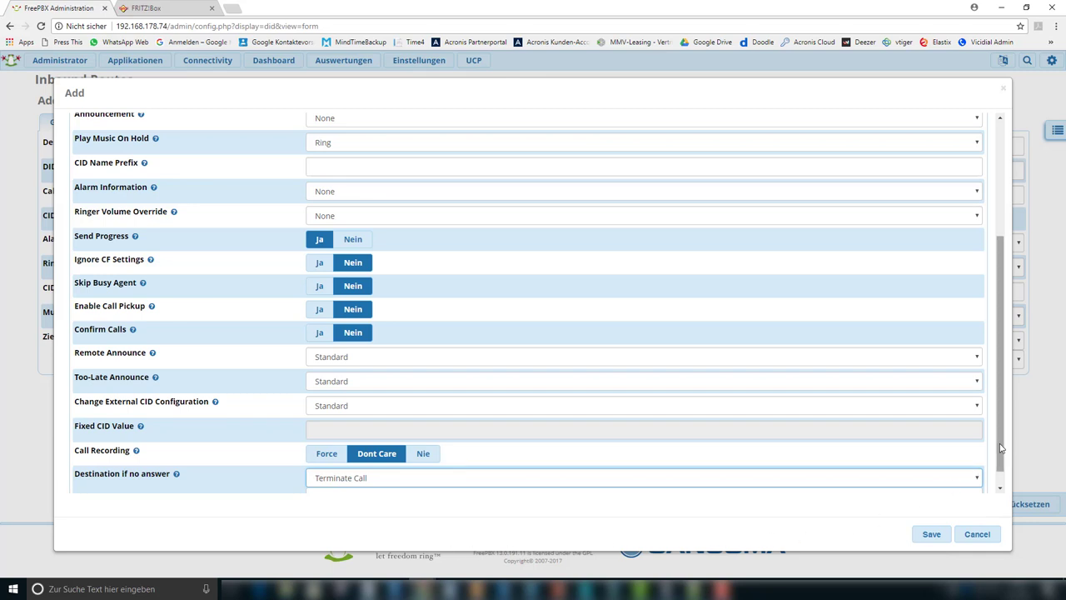
drag(999, 464, 974, 500)
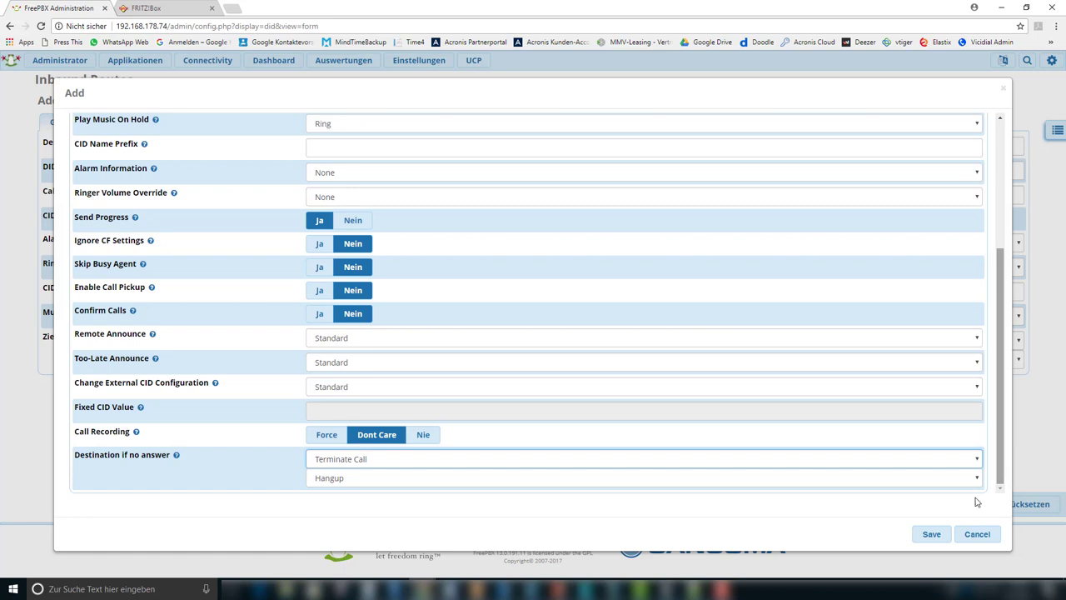
click(931, 536)
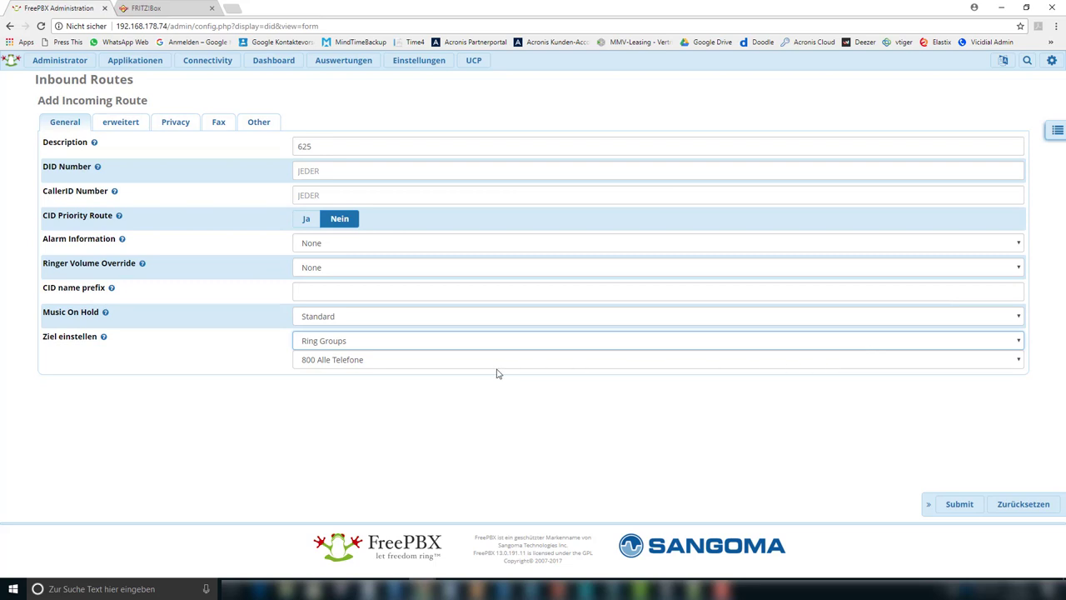
Keep 800 Alle Telefone as destination, review the other tabs, and submit route 625.
click(326, 364)
click(327, 364)
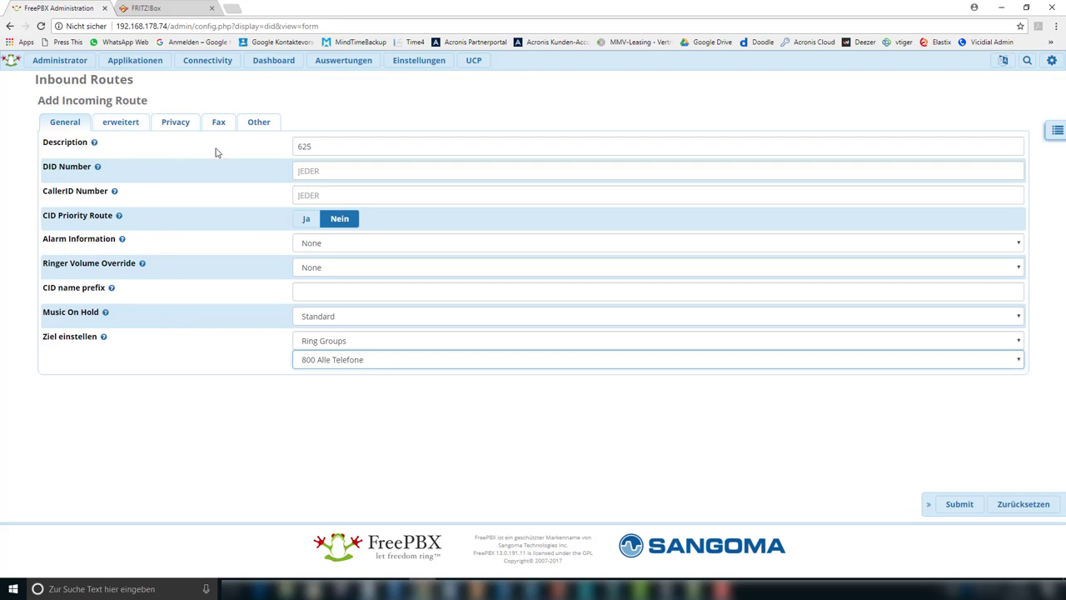
click(118, 126)
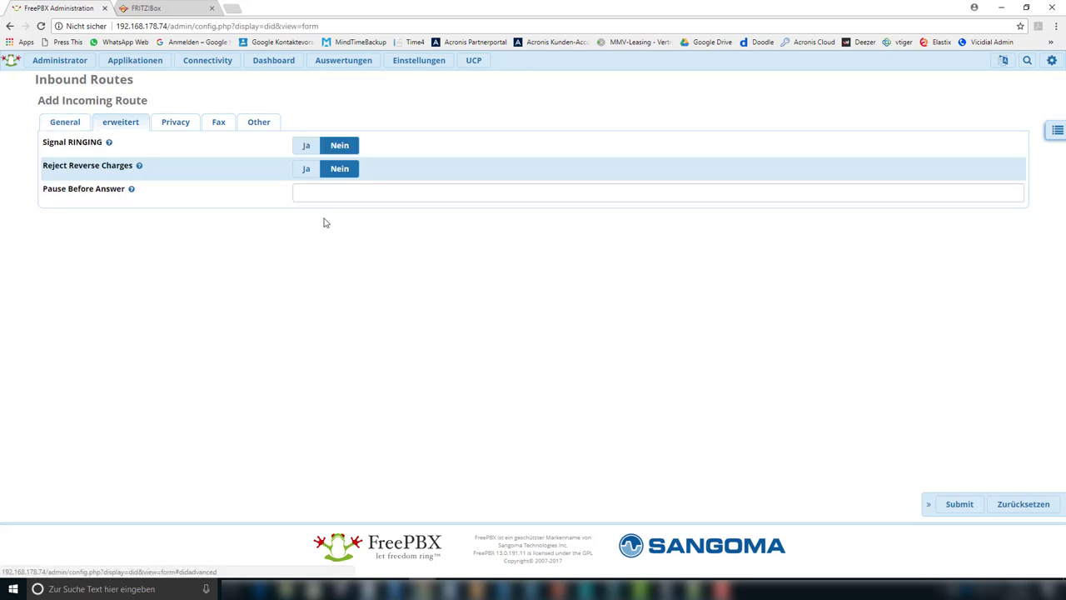
click(171, 123)
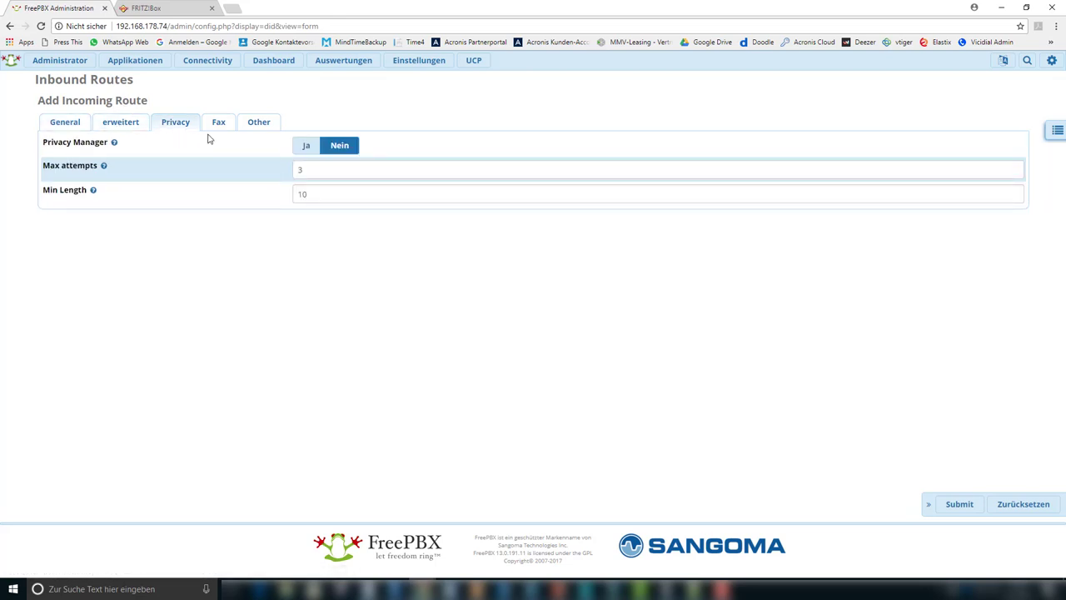
click(217, 124)
click(253, 127)
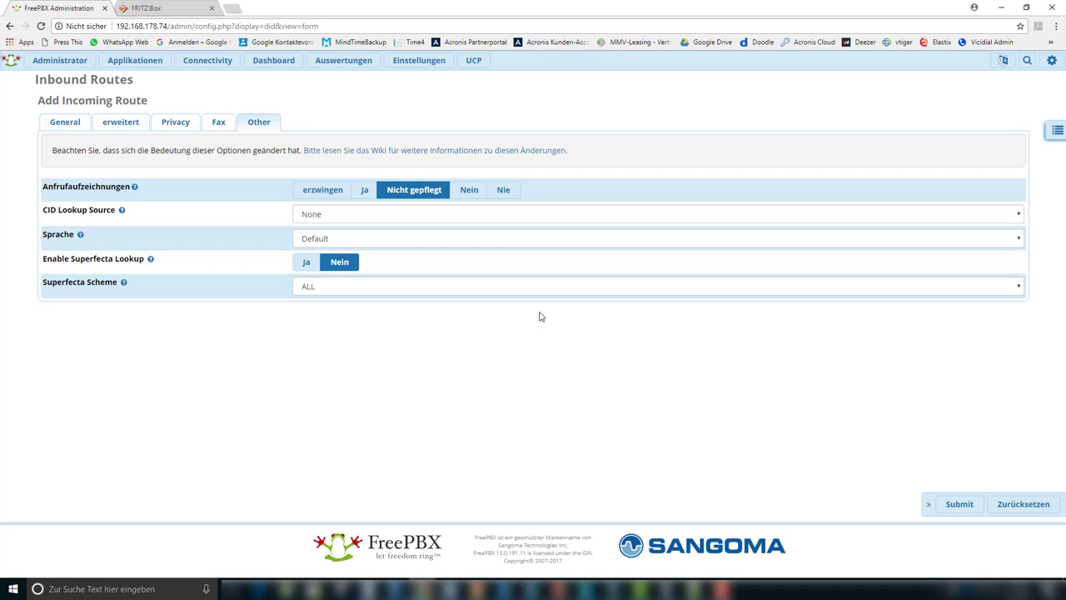
click(957, 510)
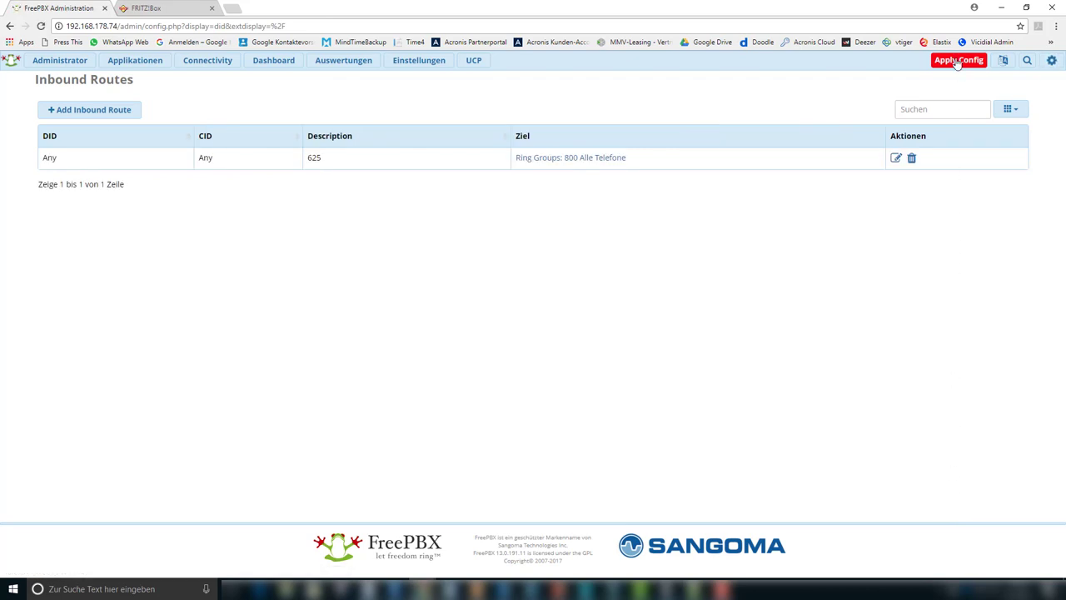
Apply the pending FreePBX configuration so inbound route 625 to ring group 800 goes live.
click(958, 61)
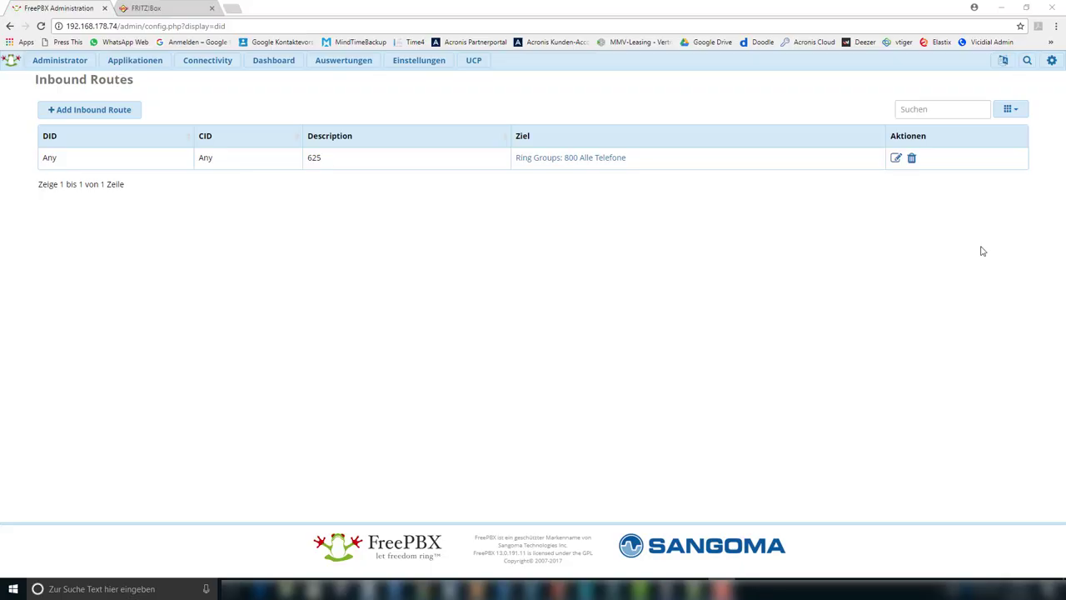
mouse_move(209, 64)
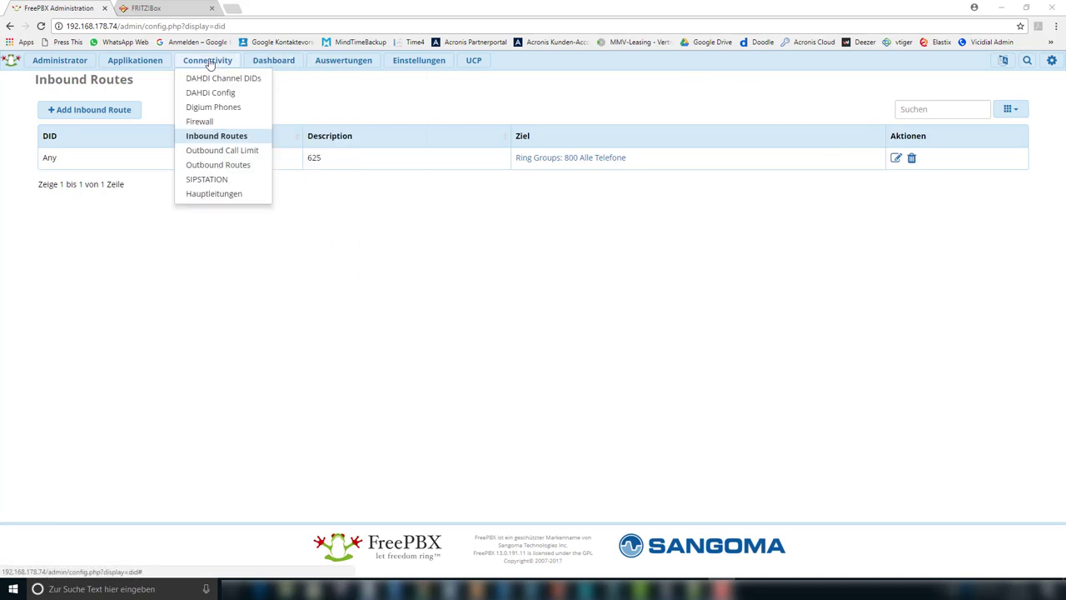
Add an outbound route named Ausgehend_Alle with FritzBox as the first trunk in its sequence.
click(232, 169)
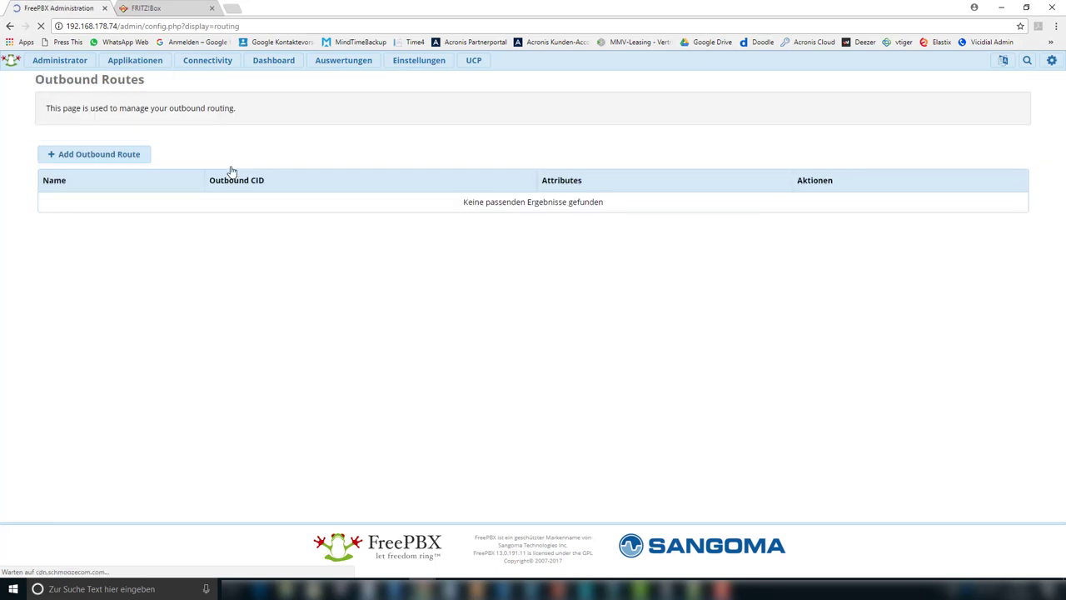
click(76, 159)
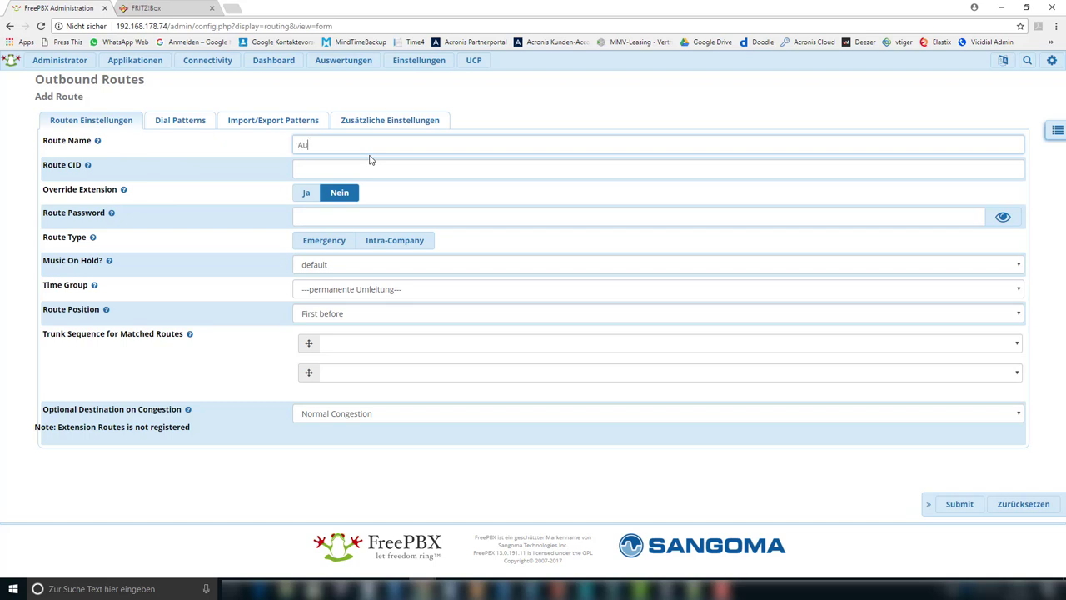
text(_Alle)
click(1015, 346)
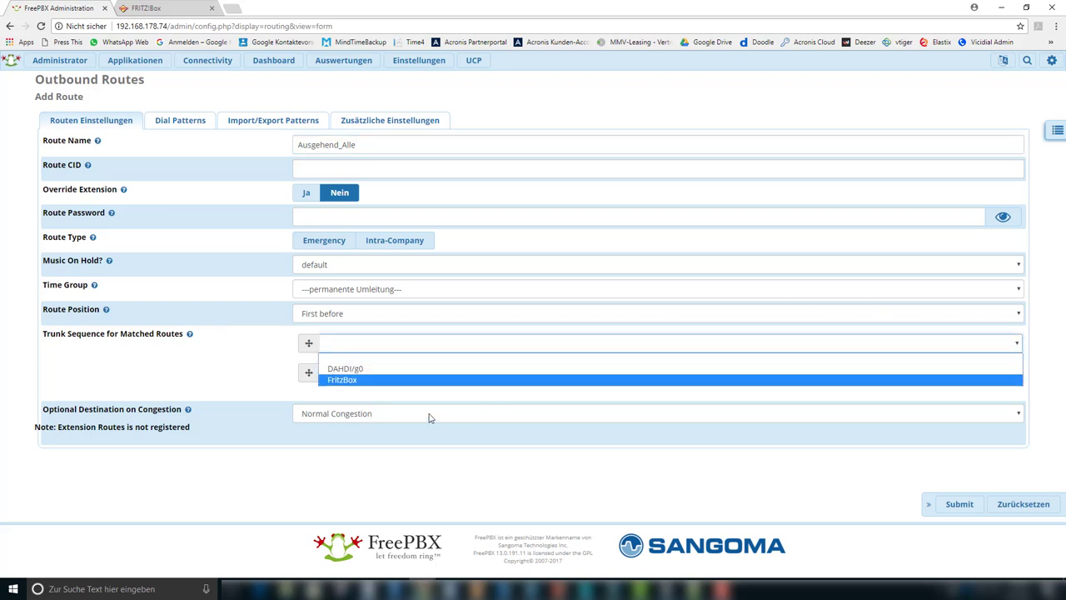
click(344, 381)
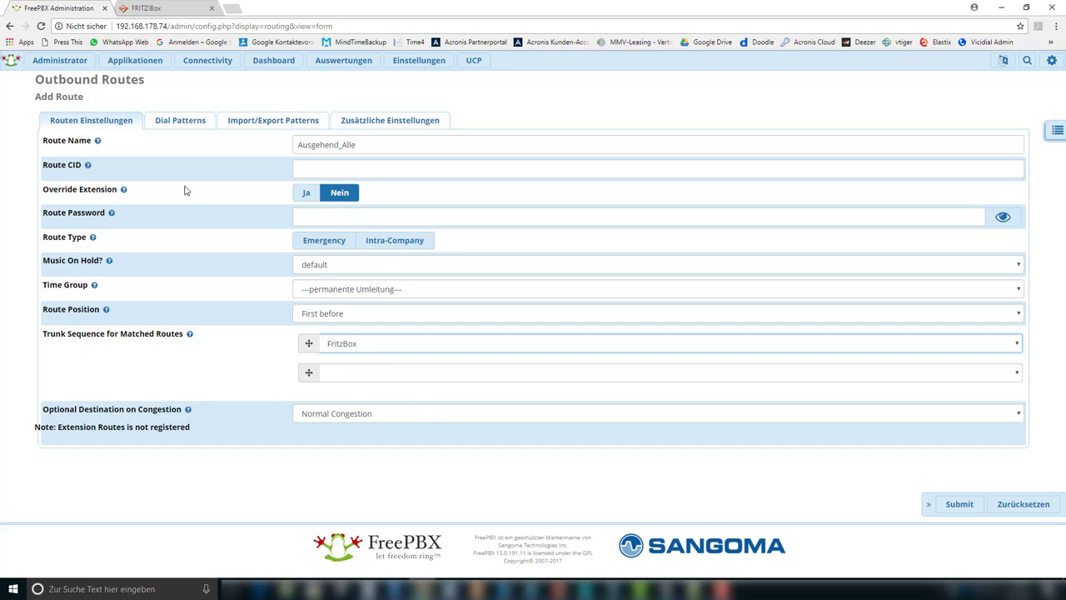
click(171, 122)
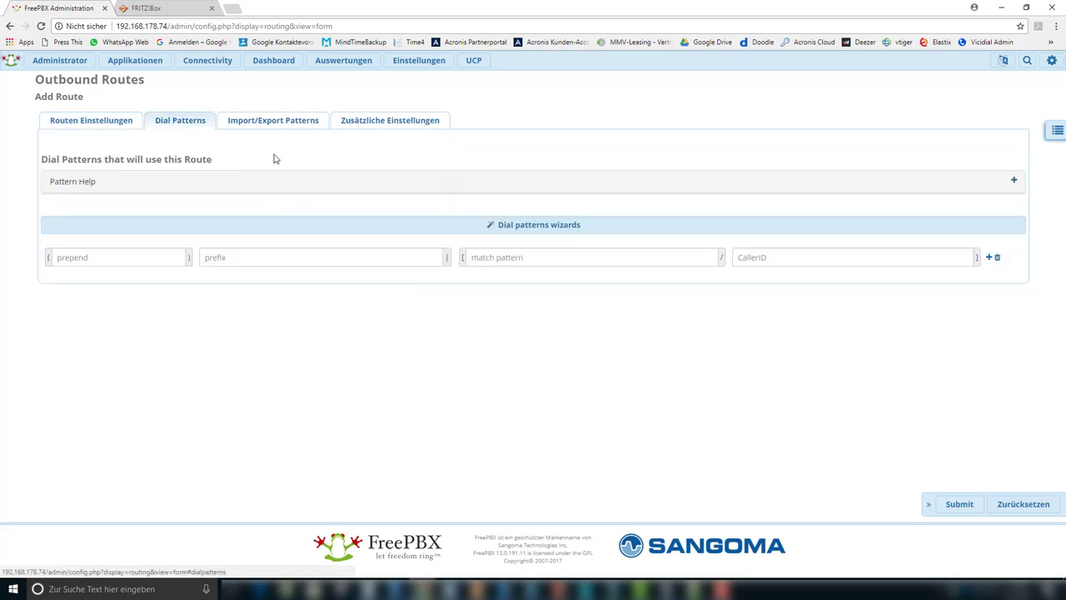
Give Ausgehend_Alle the match pattern '.', submit the route and apply the configuration.
click(490, 257)
text(.)
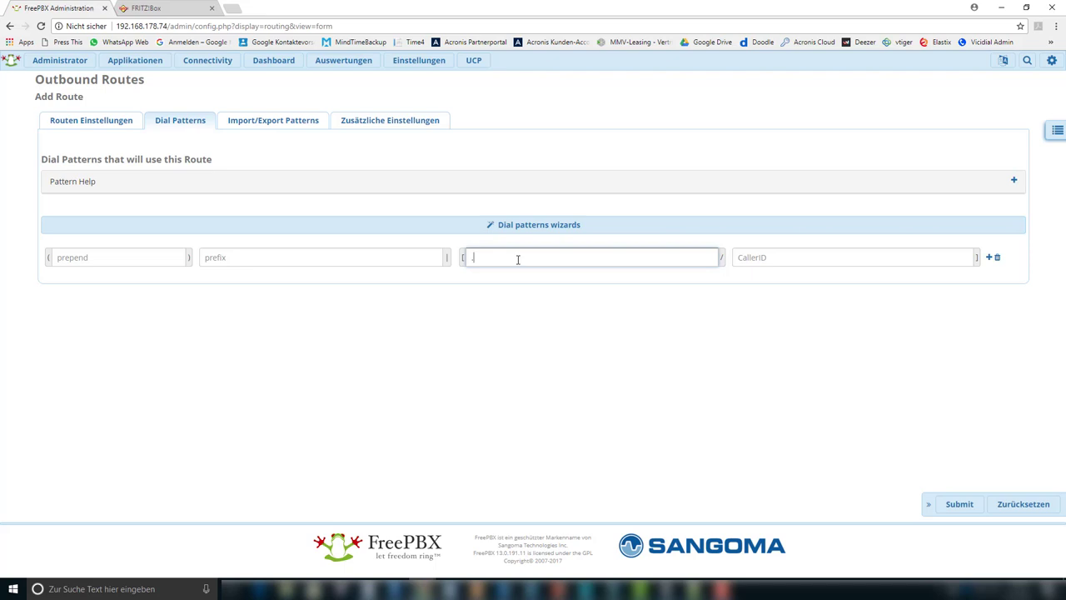
click(306, 125)
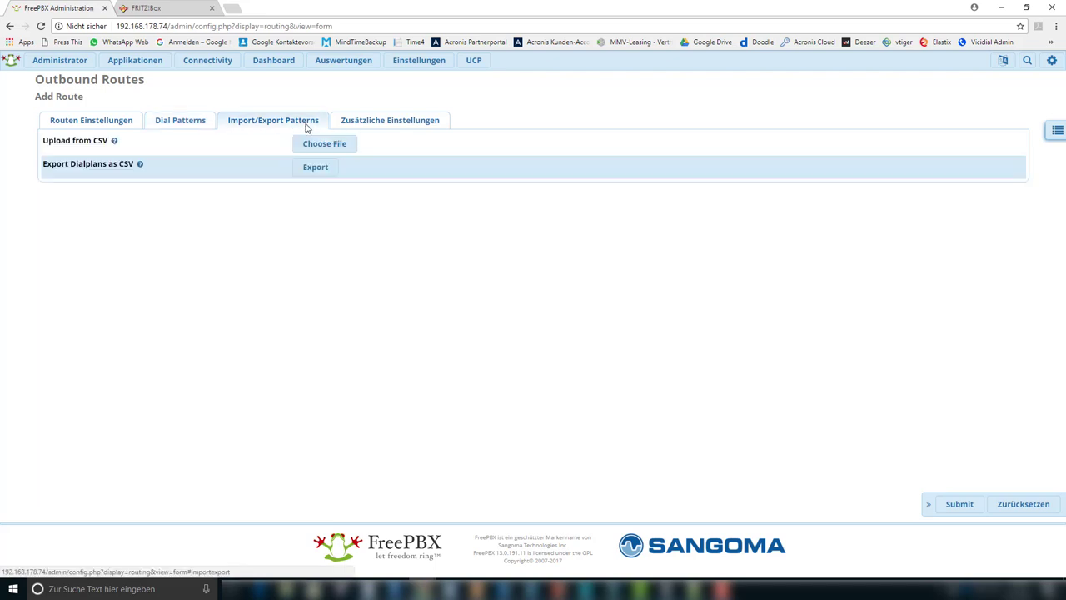
click(371, 121)
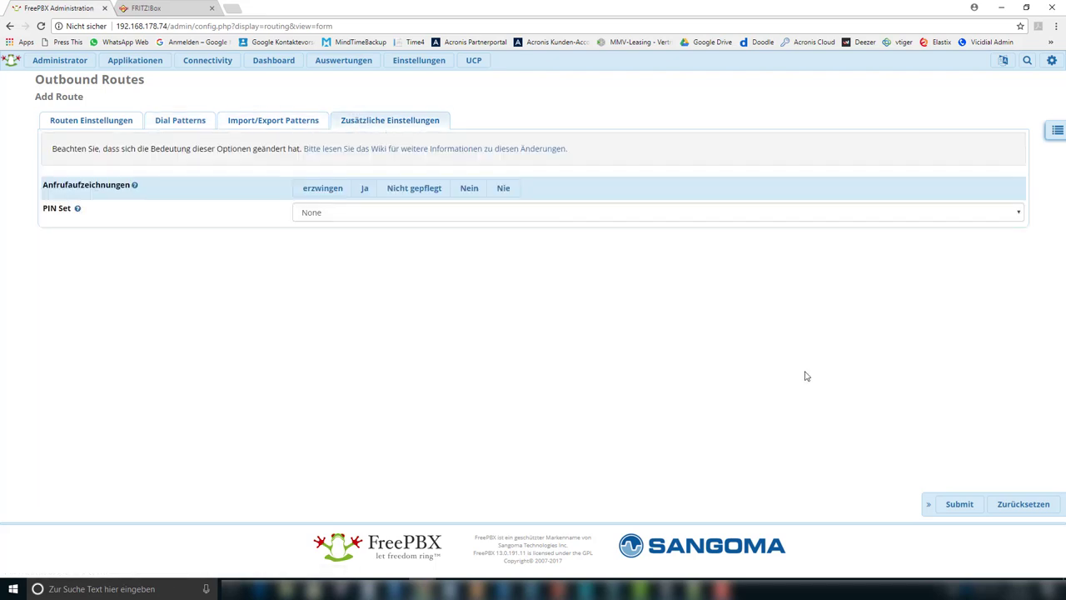
click(959, 508)
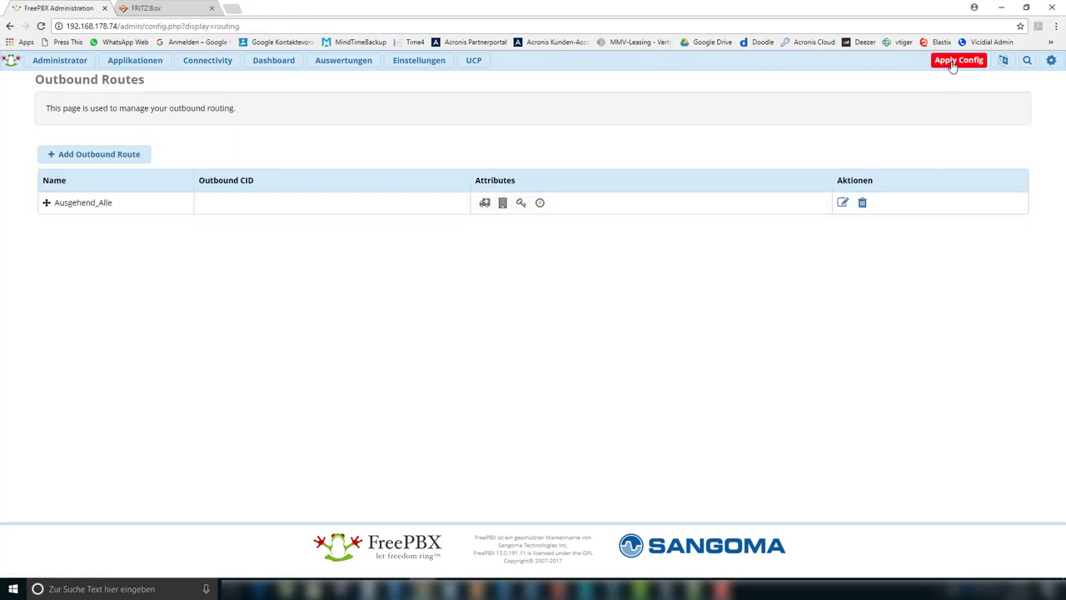
click(954, 60)
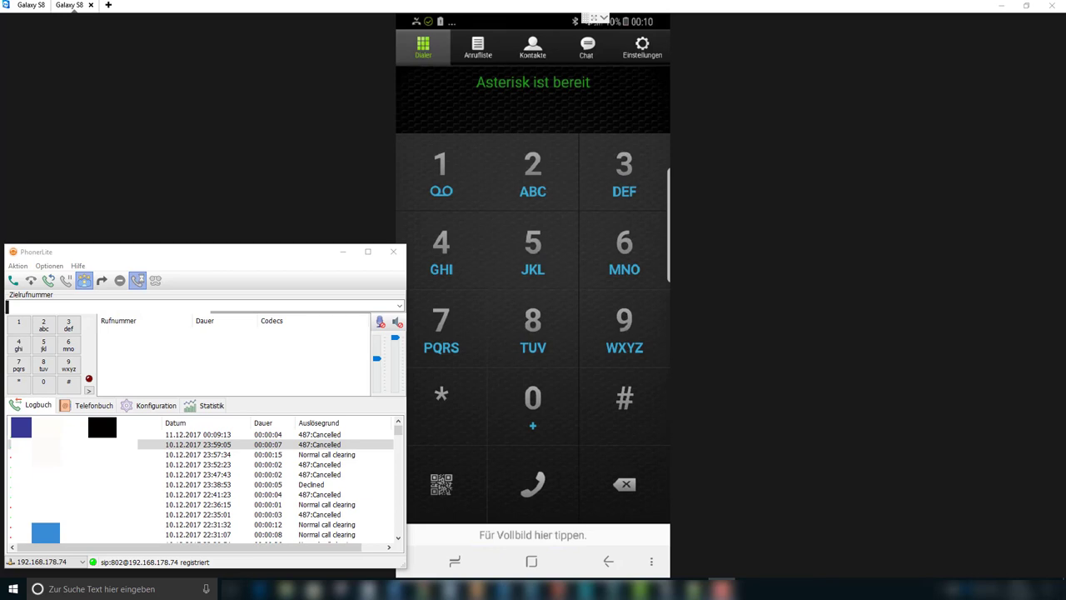
In PhonerLite, call a number picked from the dialled-number history, then hang up.
click(225, 304)
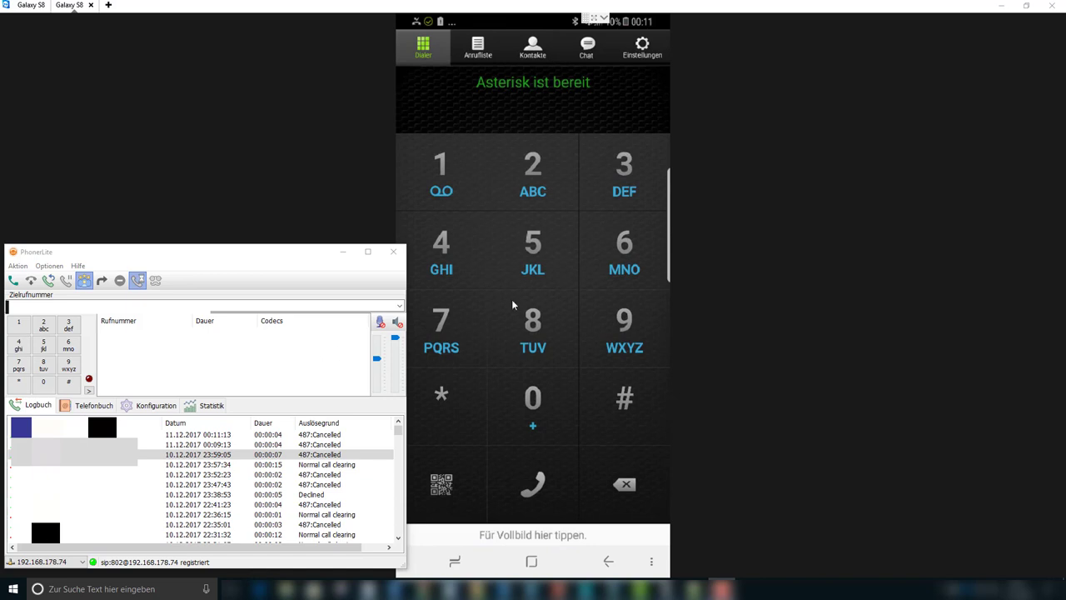
click(217, 434)
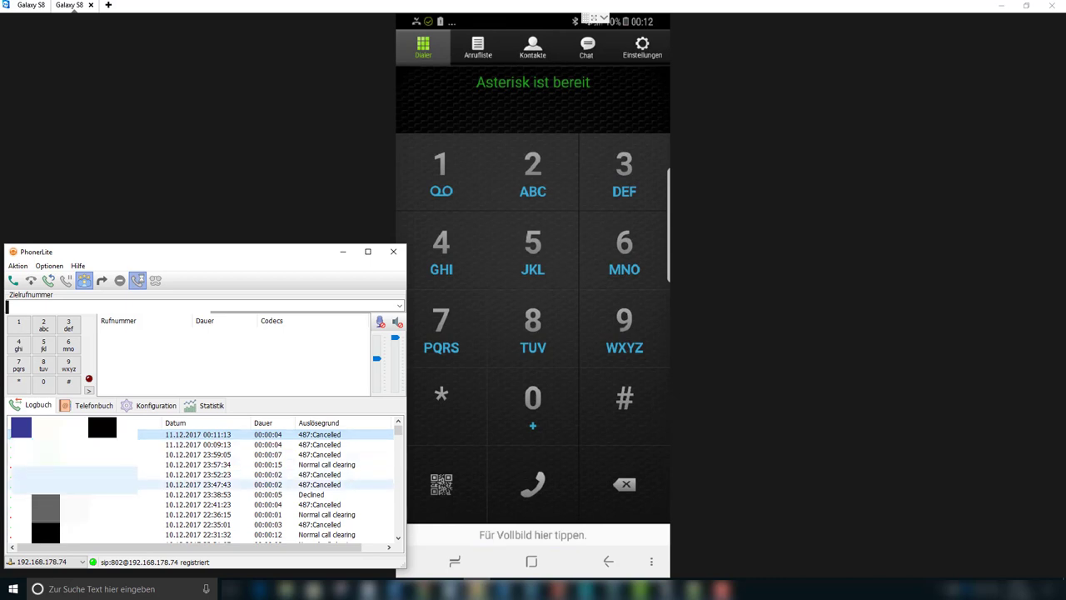
click(66, 346)
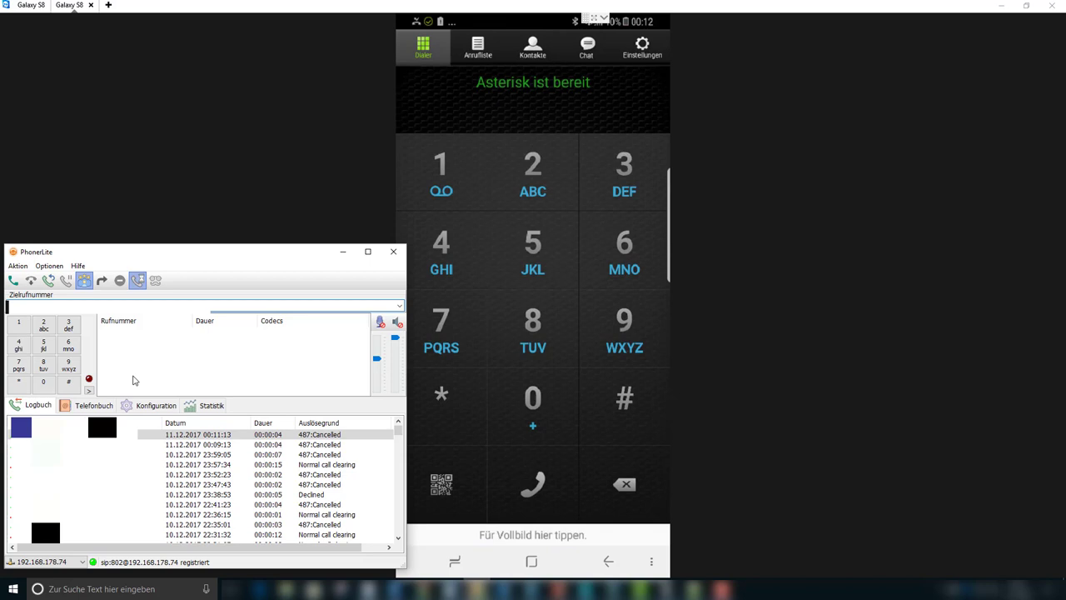
key(alt+Down)
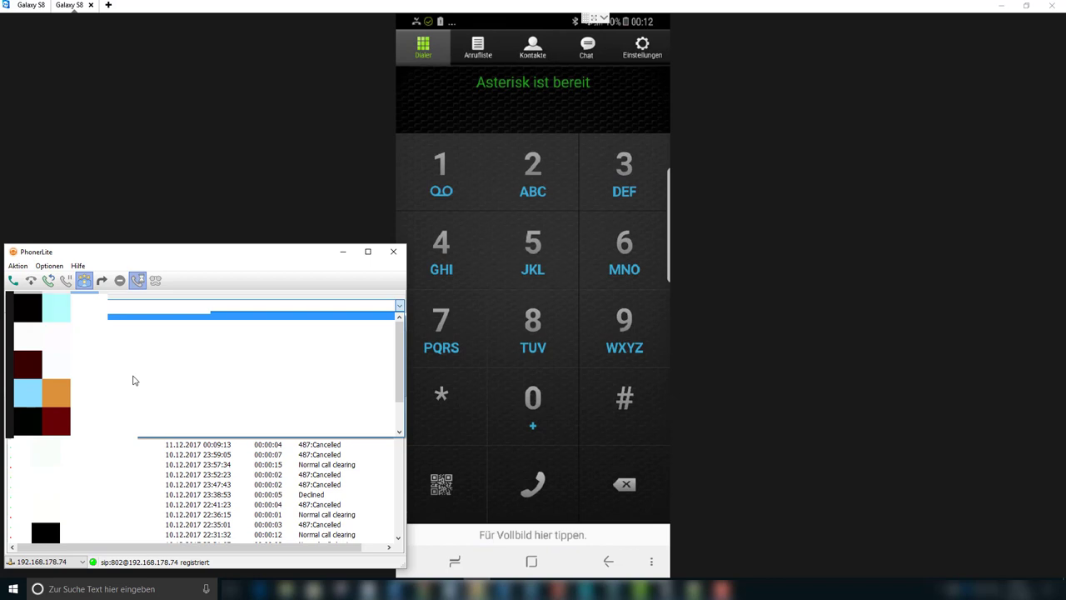
click(13, 281)
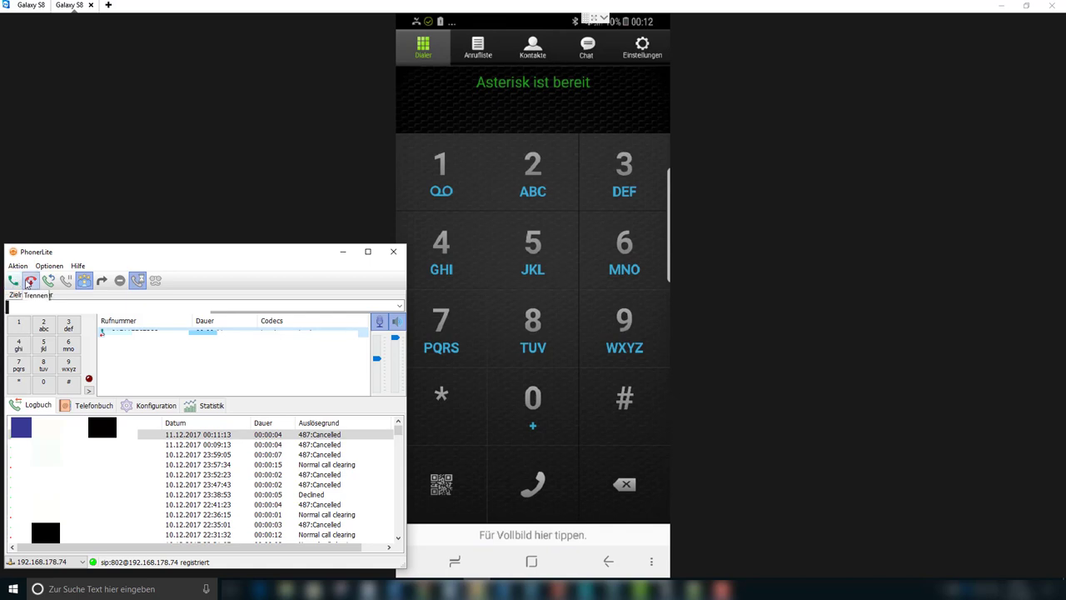
click(30, 282)
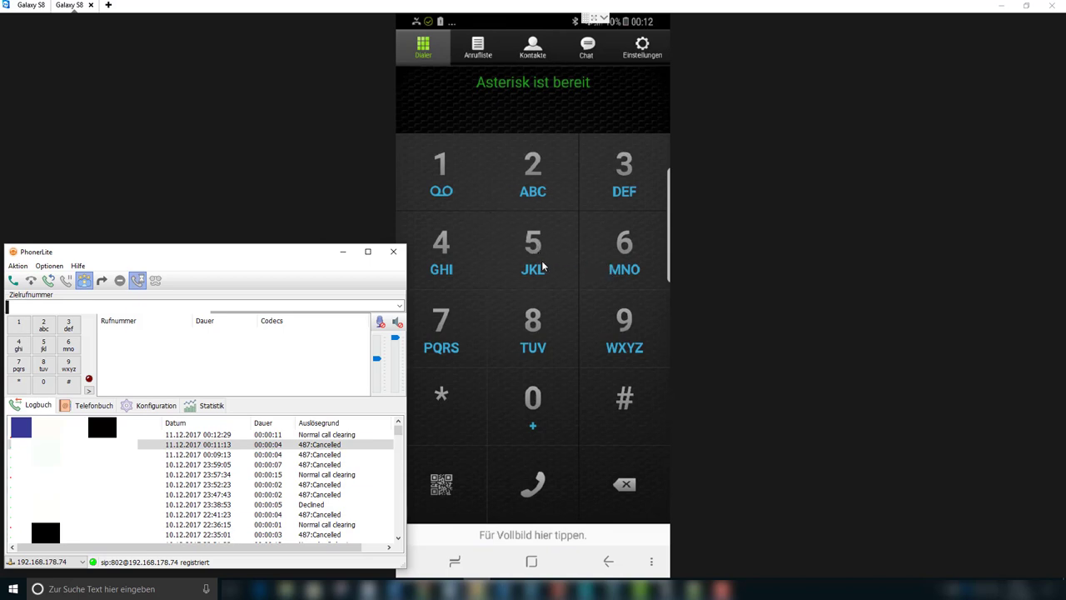
Place a test call from the Galaxy S8 SIP dialer, end it, and return to the keypad.
click(533, 356)
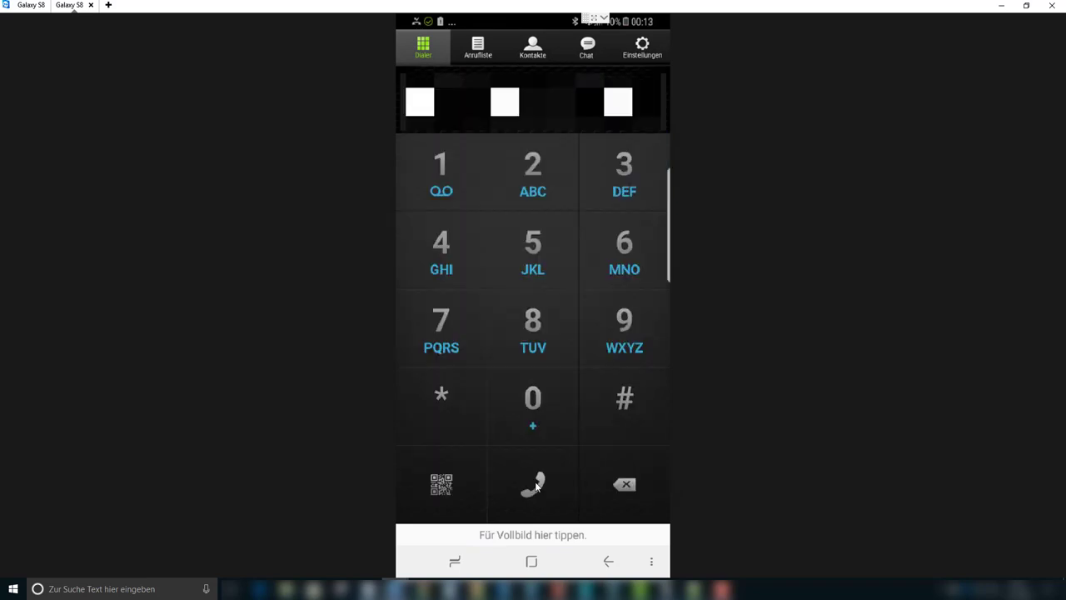
click(533, 484)
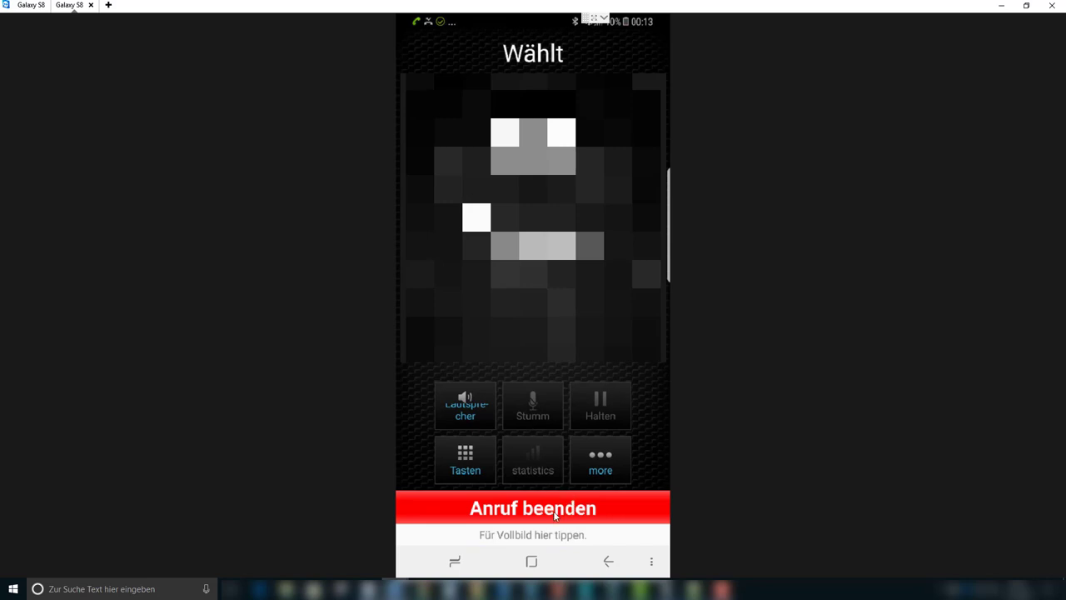
click(555, 510)
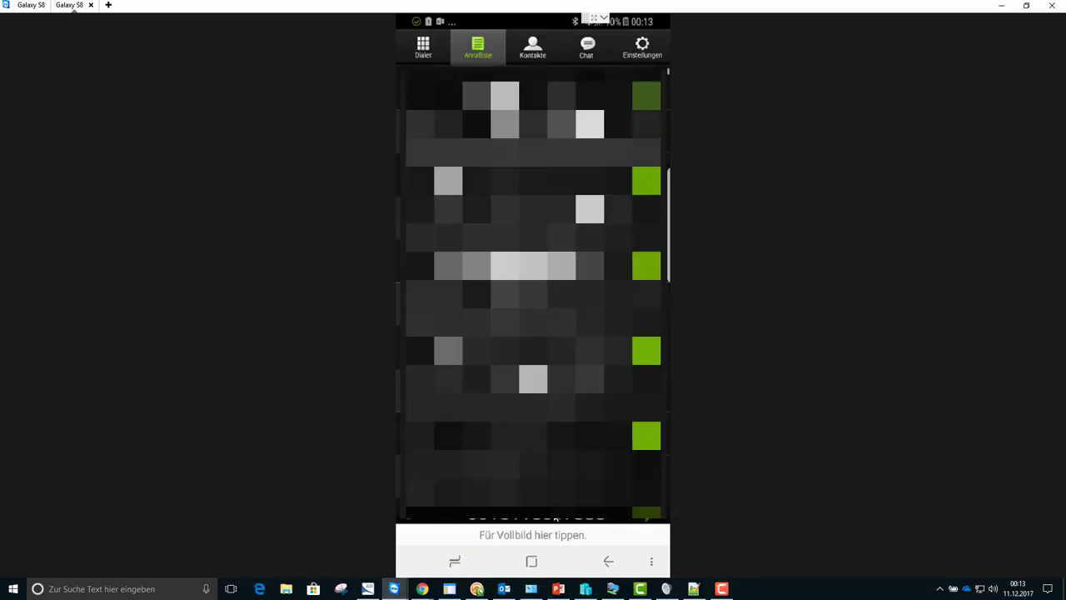
click(424, 45)
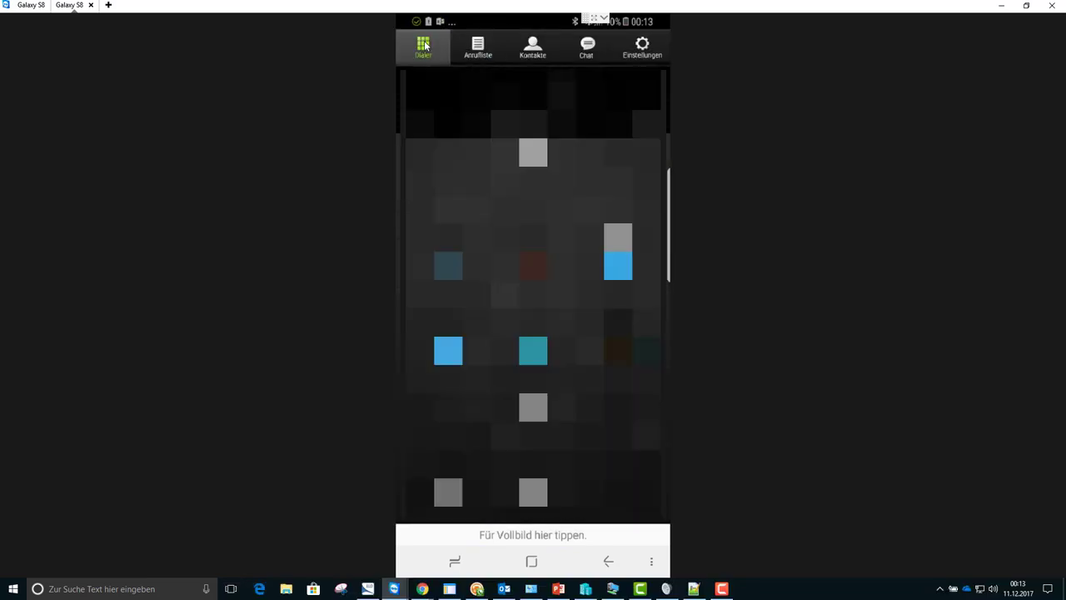